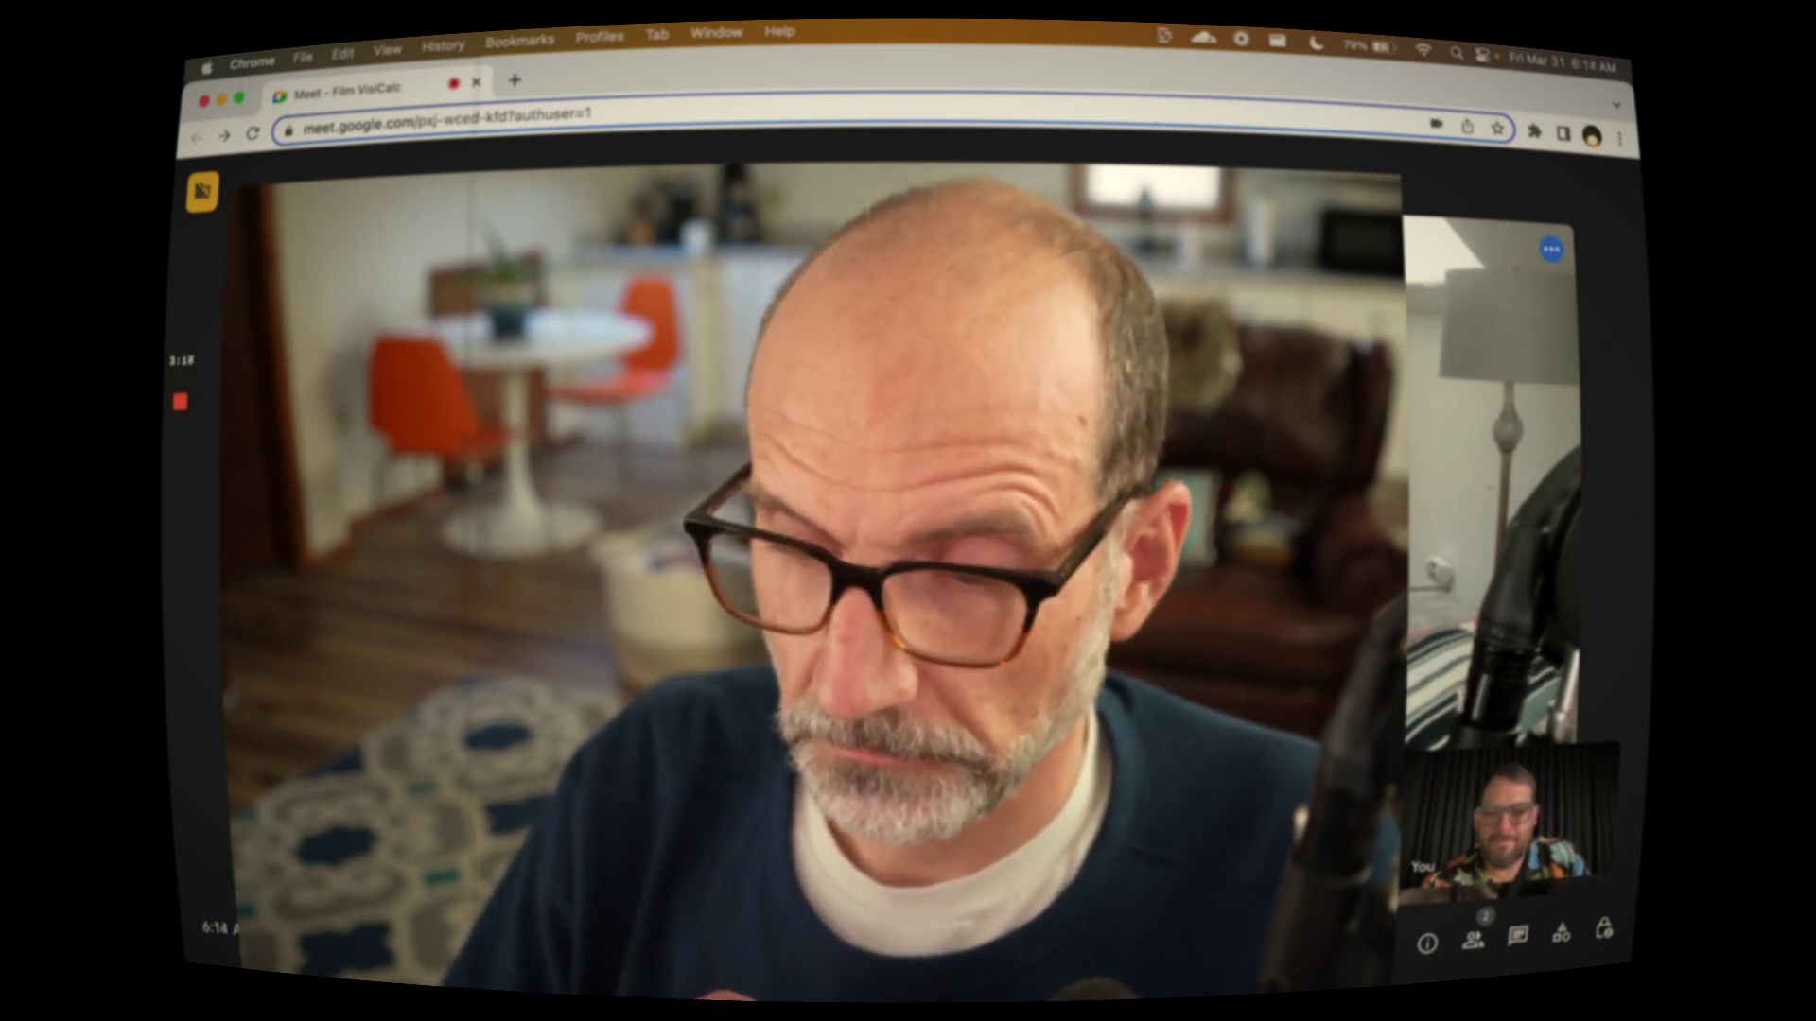
Step: Share Screen 1 (entire screen) to the Meet call and switch to the Visicalc spreadsheet window
mouse_move(985, 966)
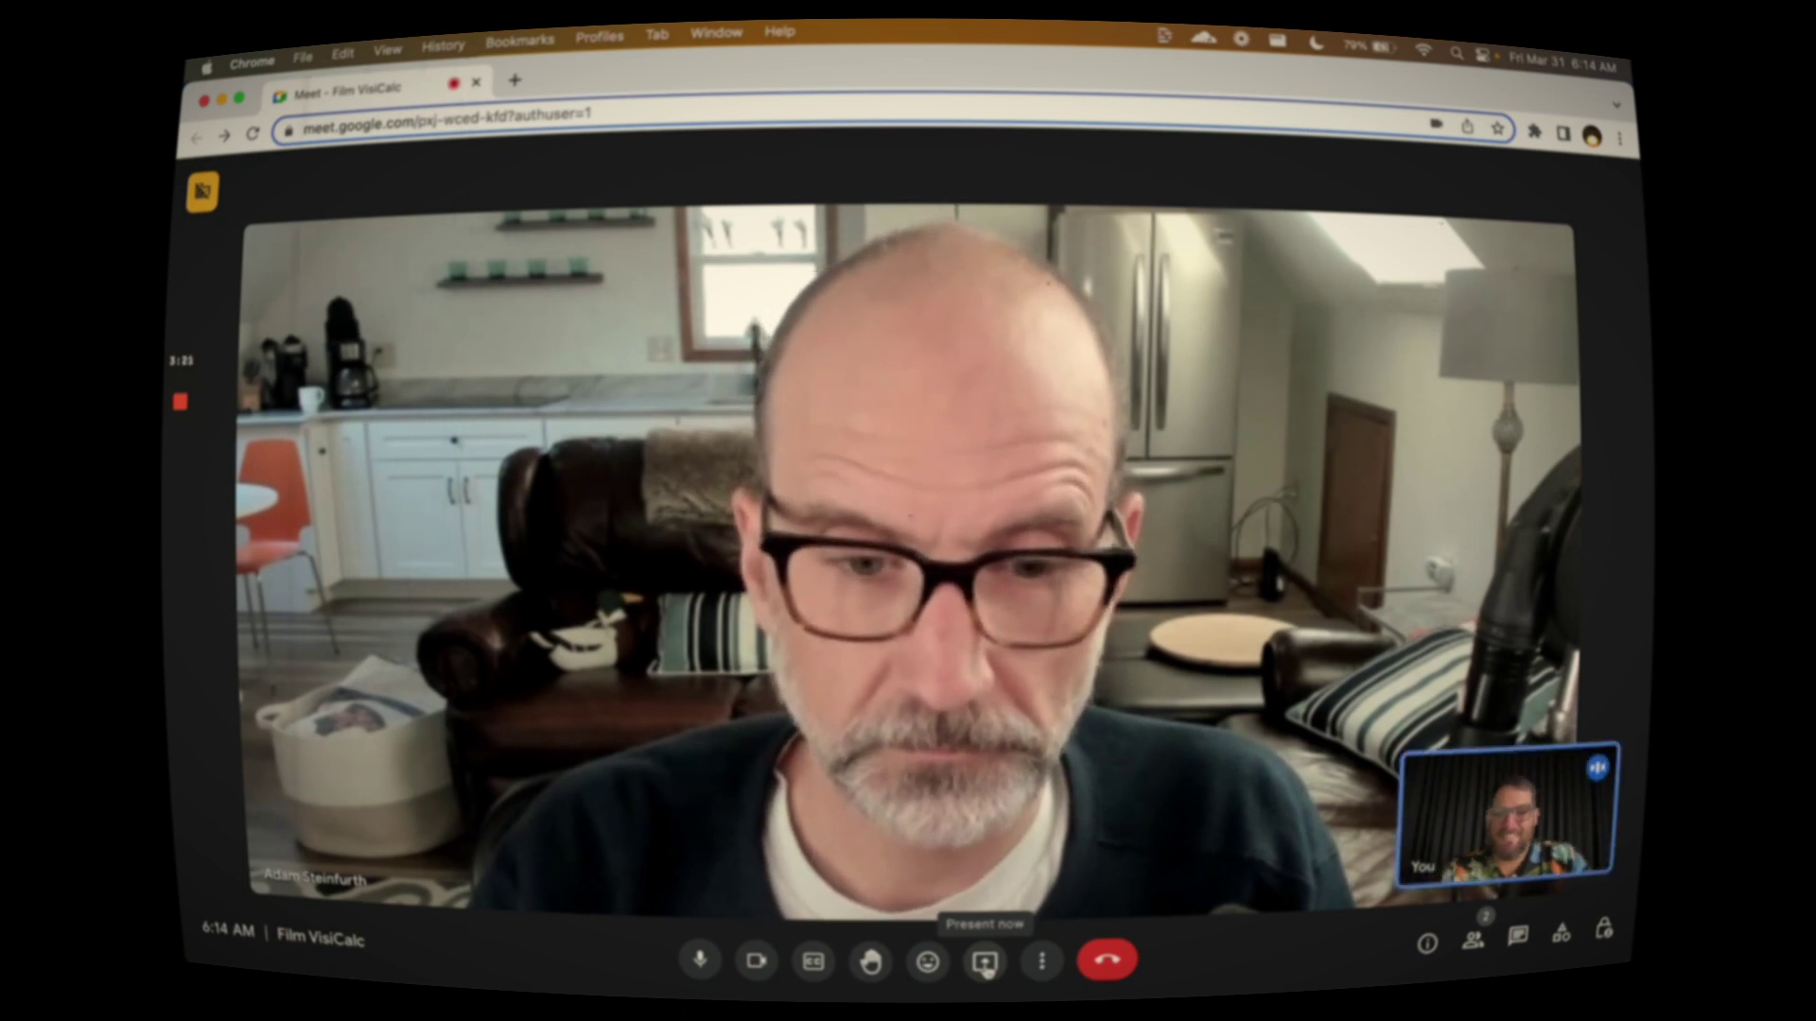
left_click(985, 962)
left_click(1028, 810)
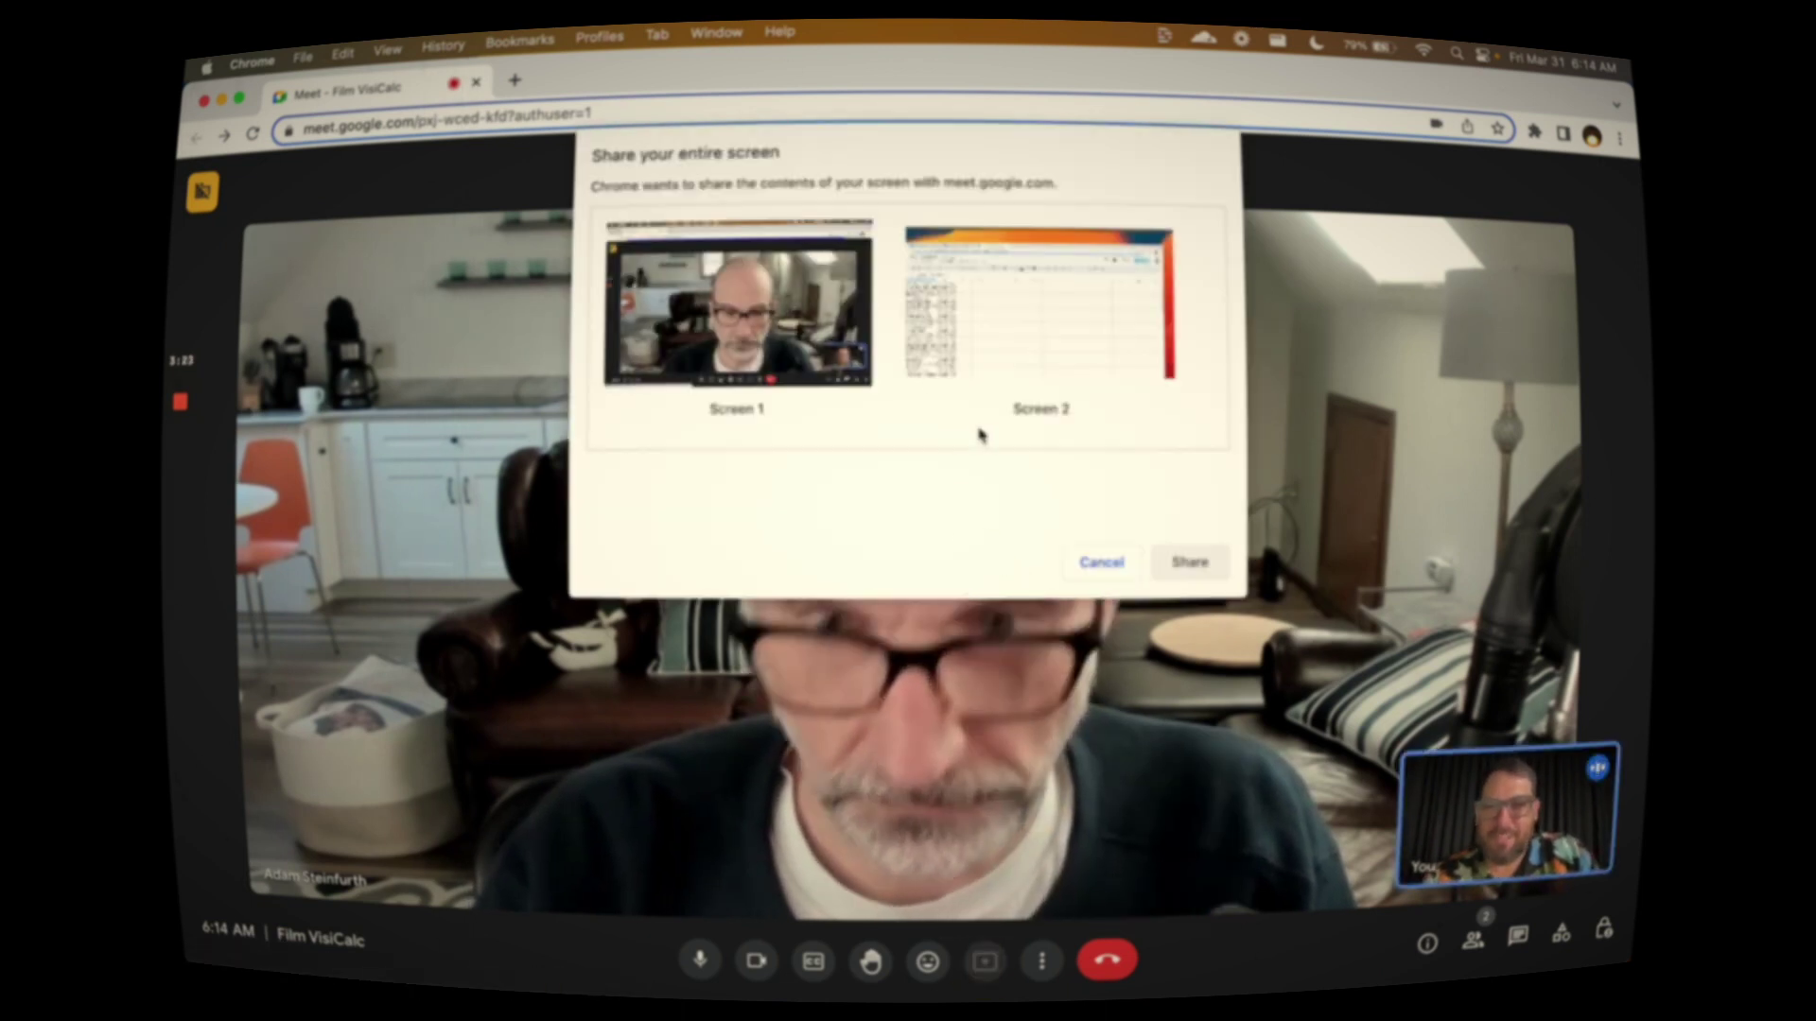
left_click(738, 312)
left_click(1209, 578)
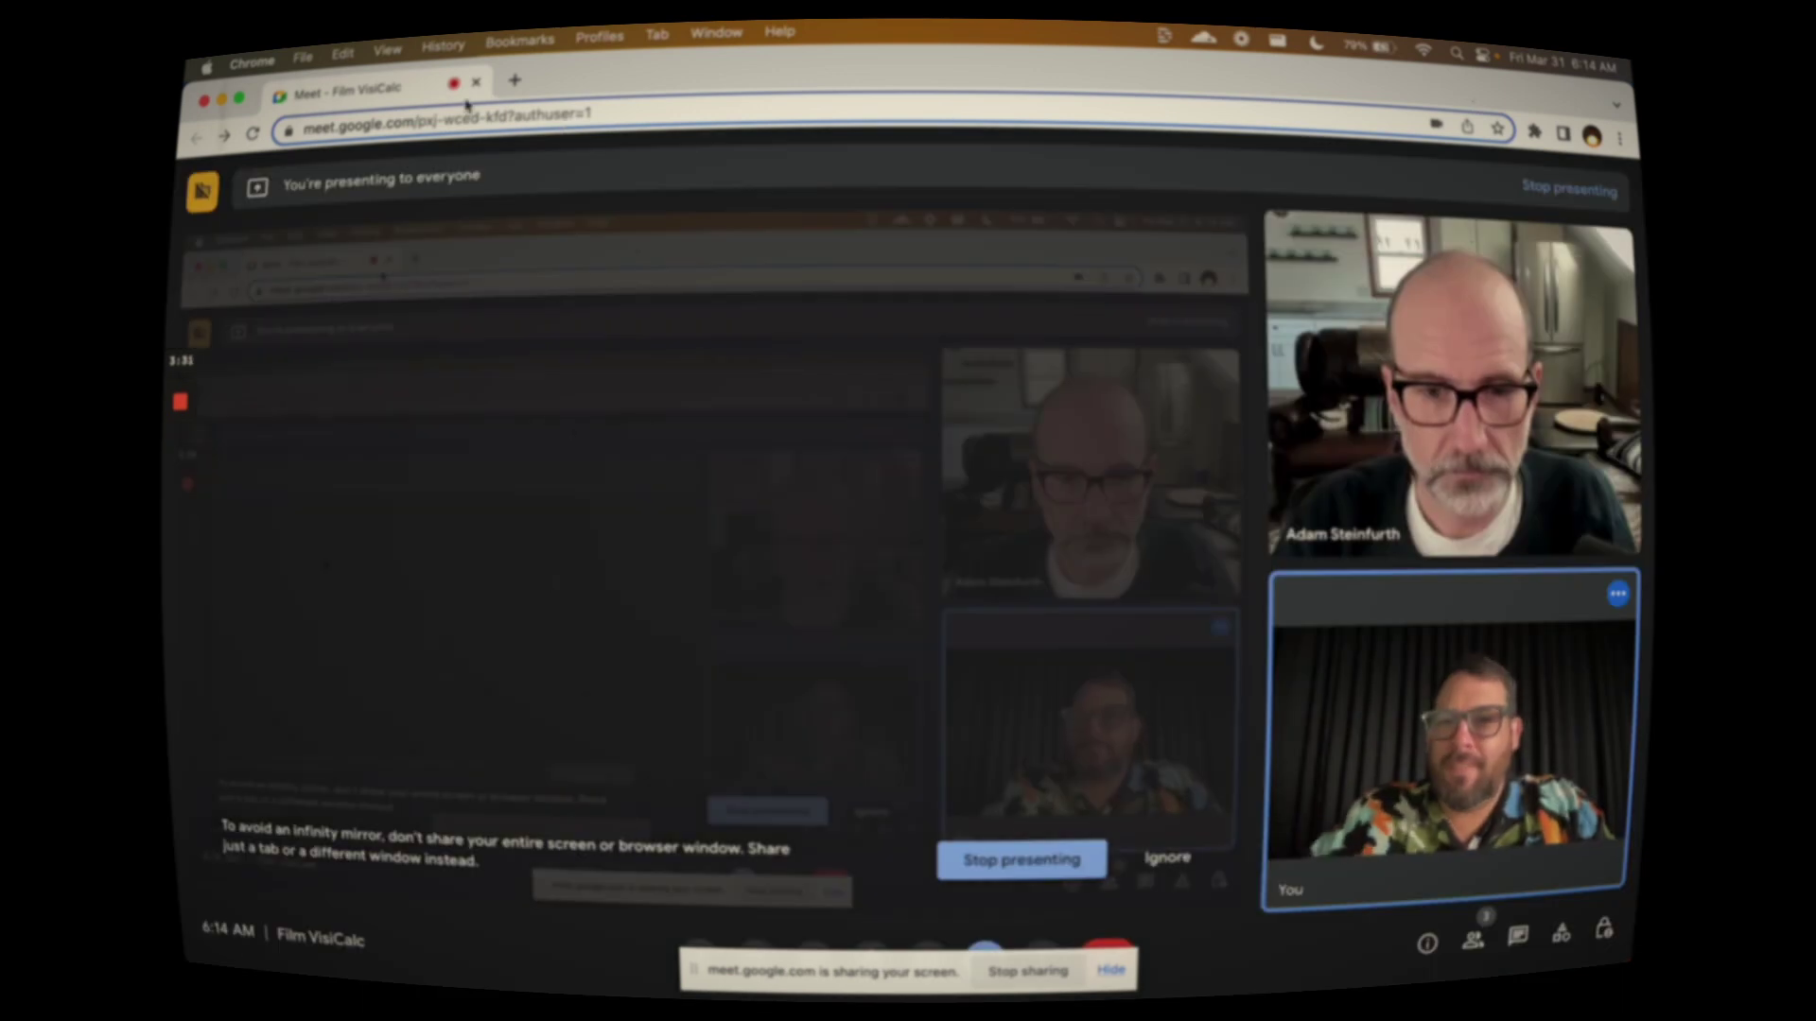
key("super+grave")
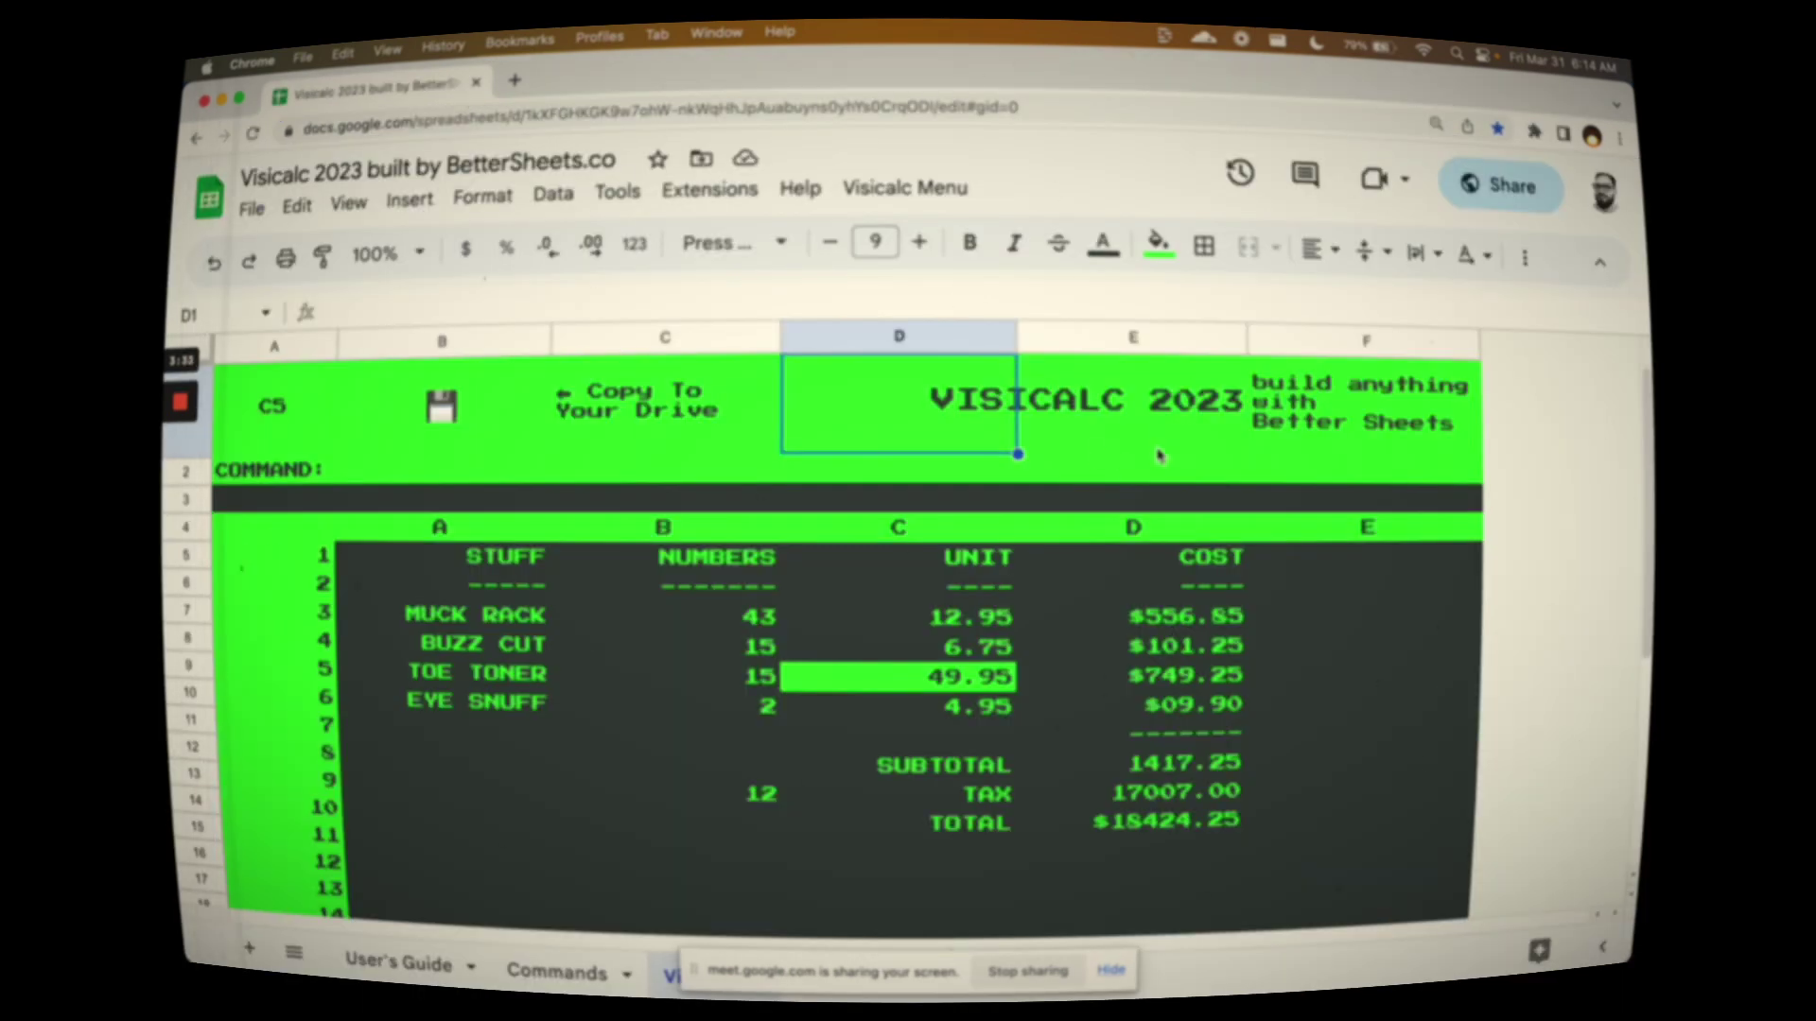
Step: Hide the sharing bar, run Visicalc Menu > Install Visicalc, and confirm the serial-number dialog
left_click(1153, 462)
left_click(1112, 970)
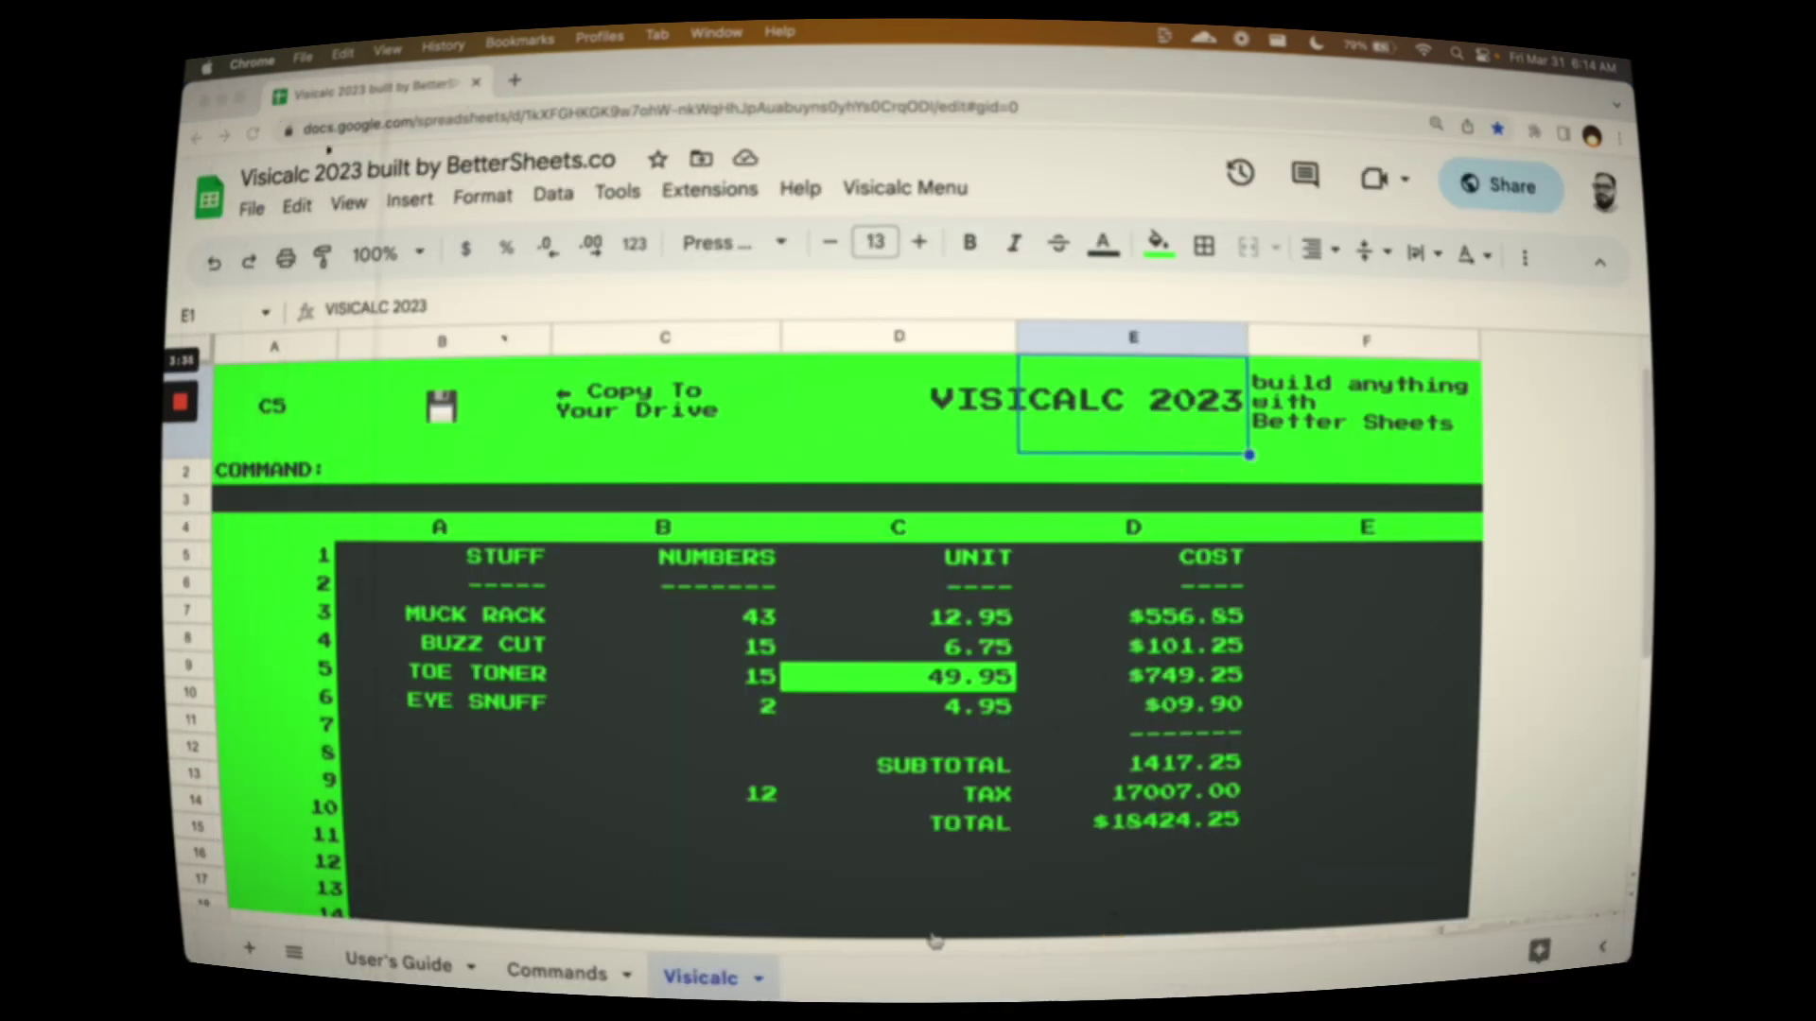
left_click(851, 187)
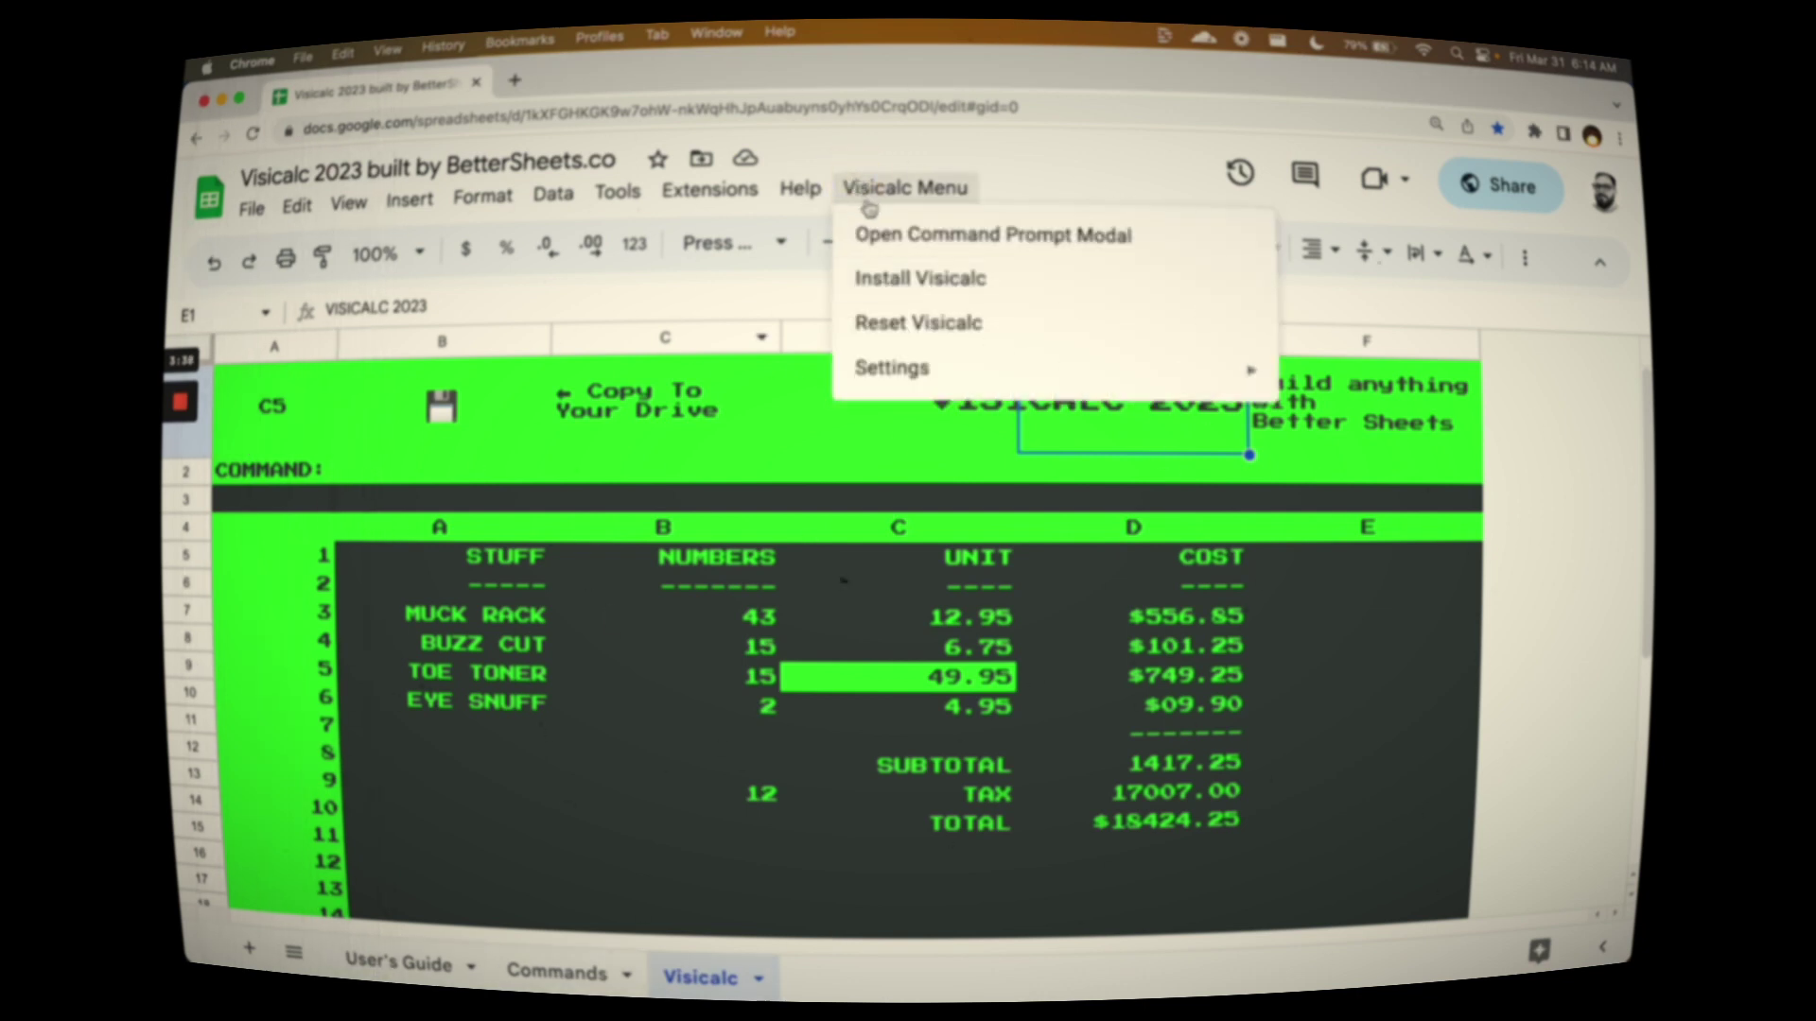
left_click(1016, 280)
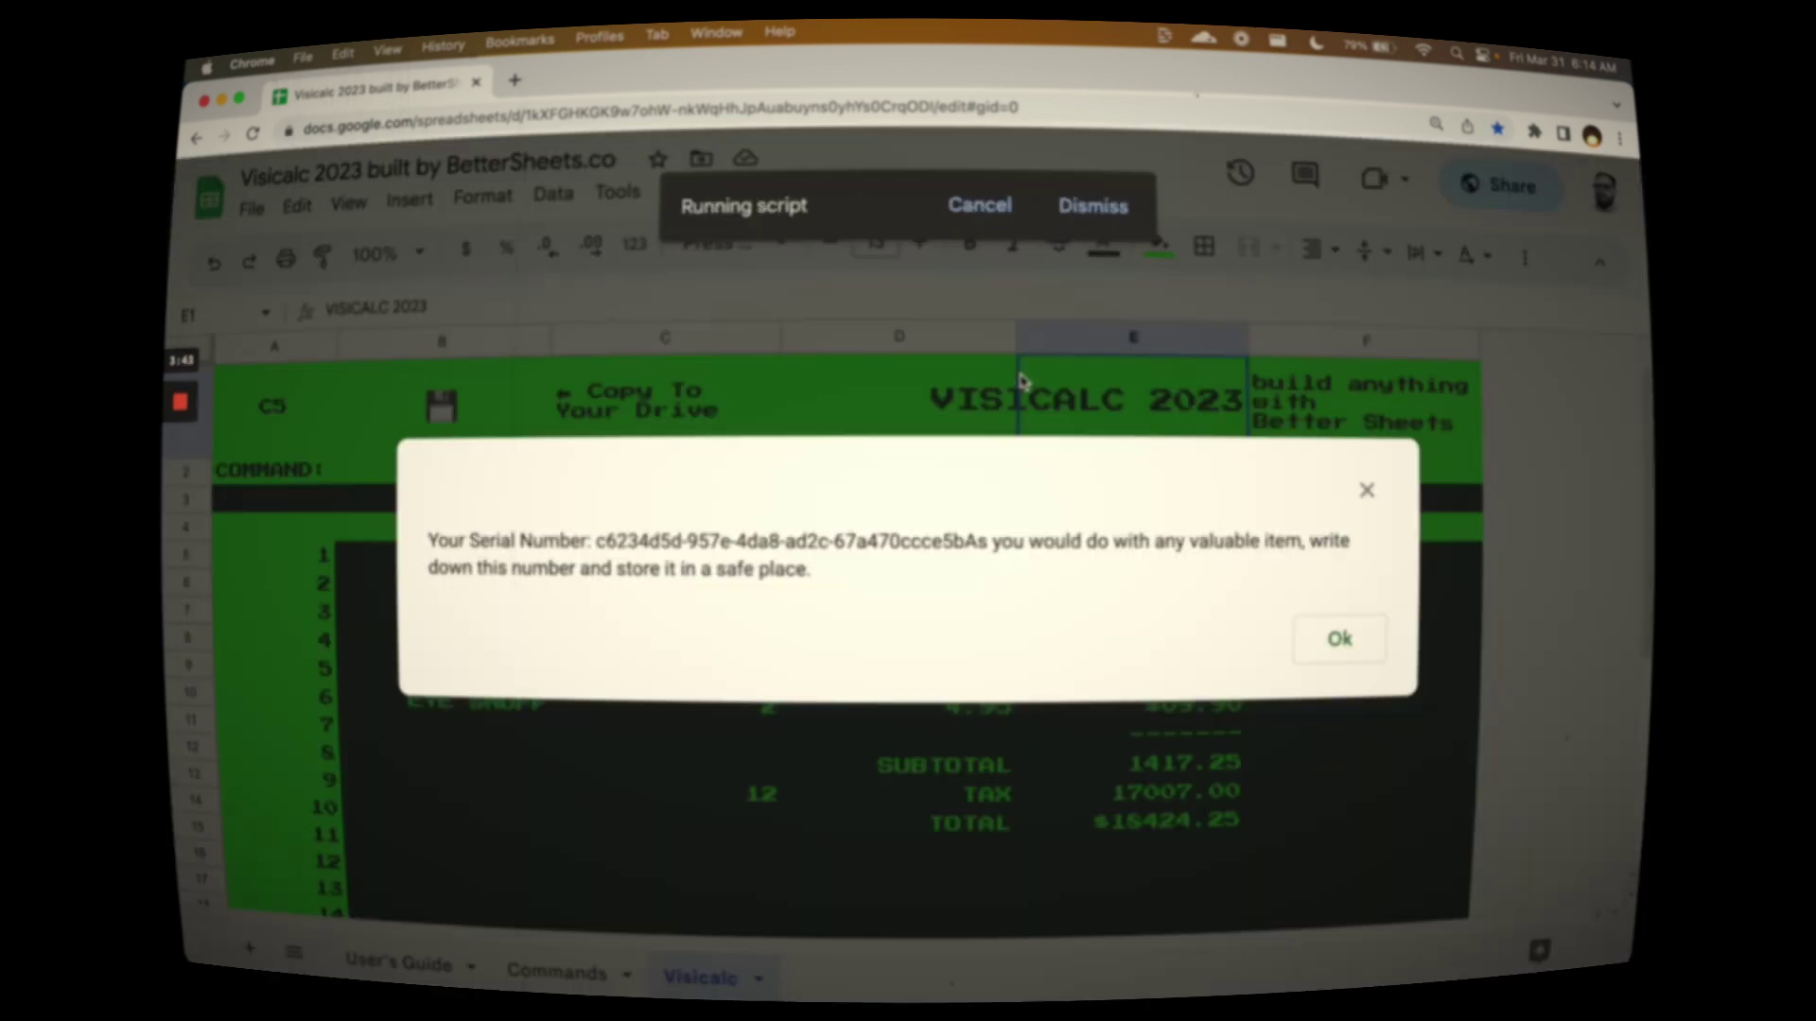
left_click(1339, 641)
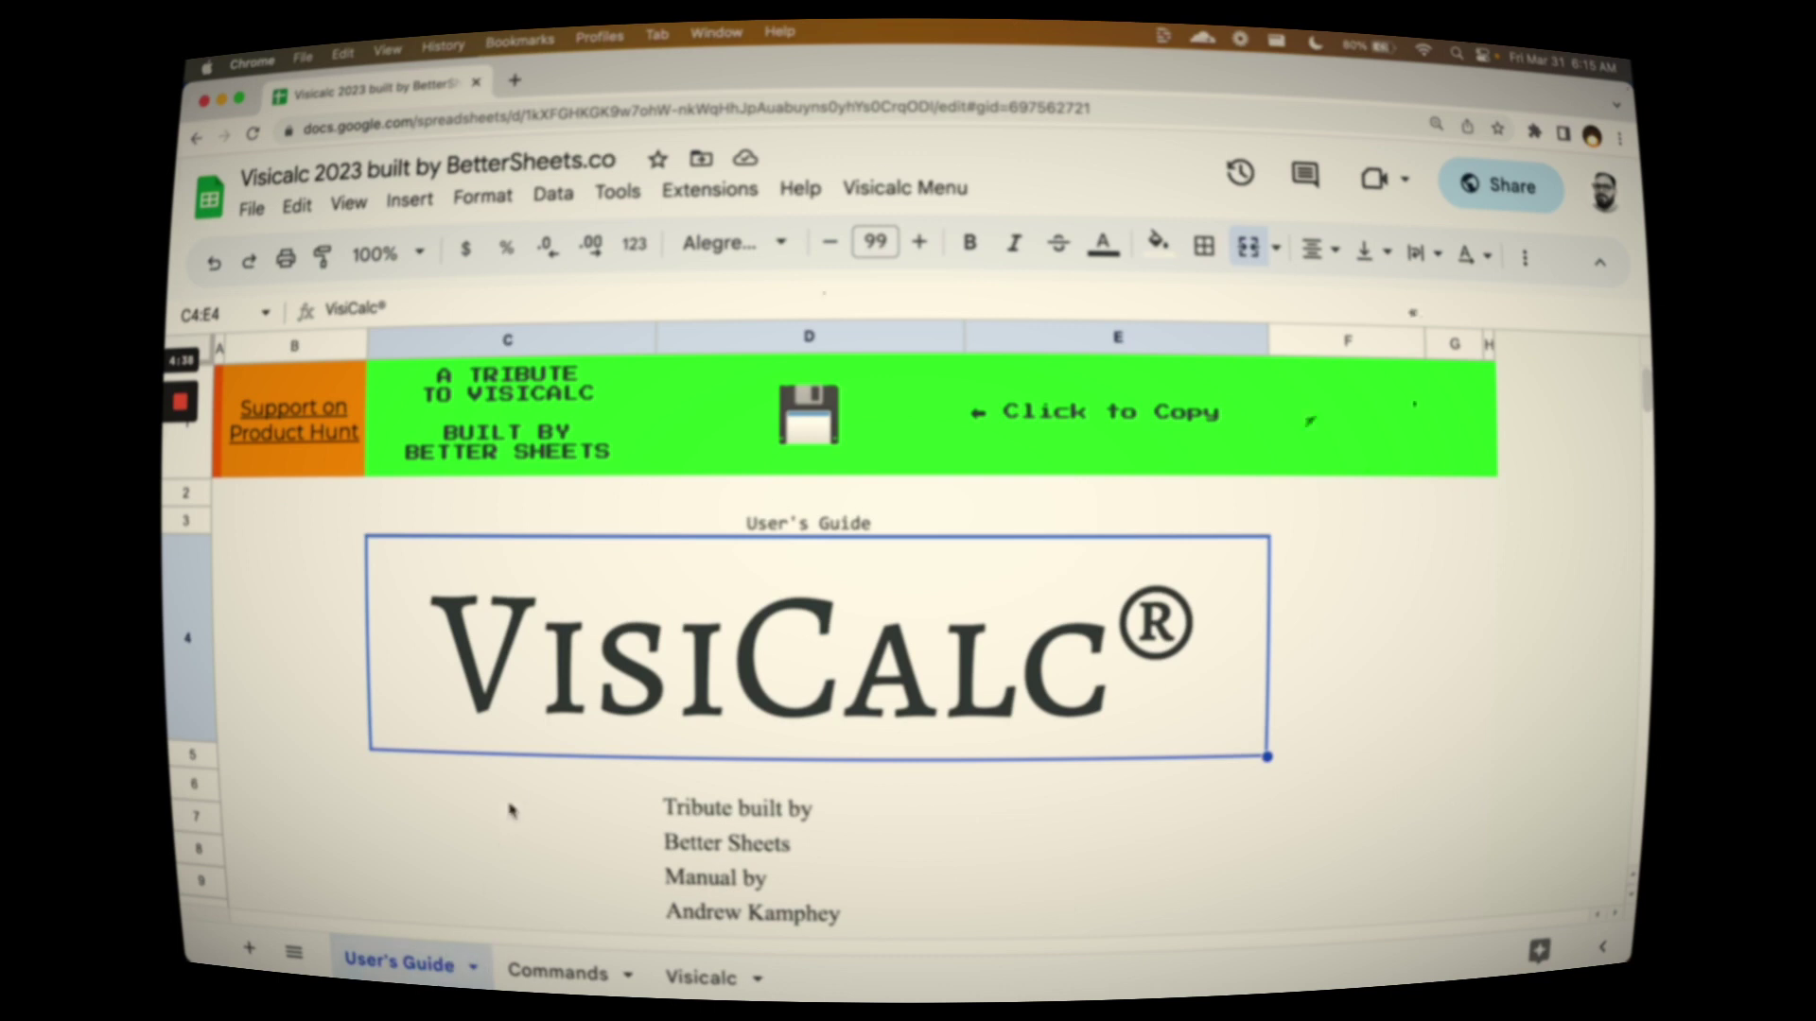
Step: Read through the User's Guide paragraphs on the electronic worksheet and recalculation
scroll(501, 849, "down", 3)
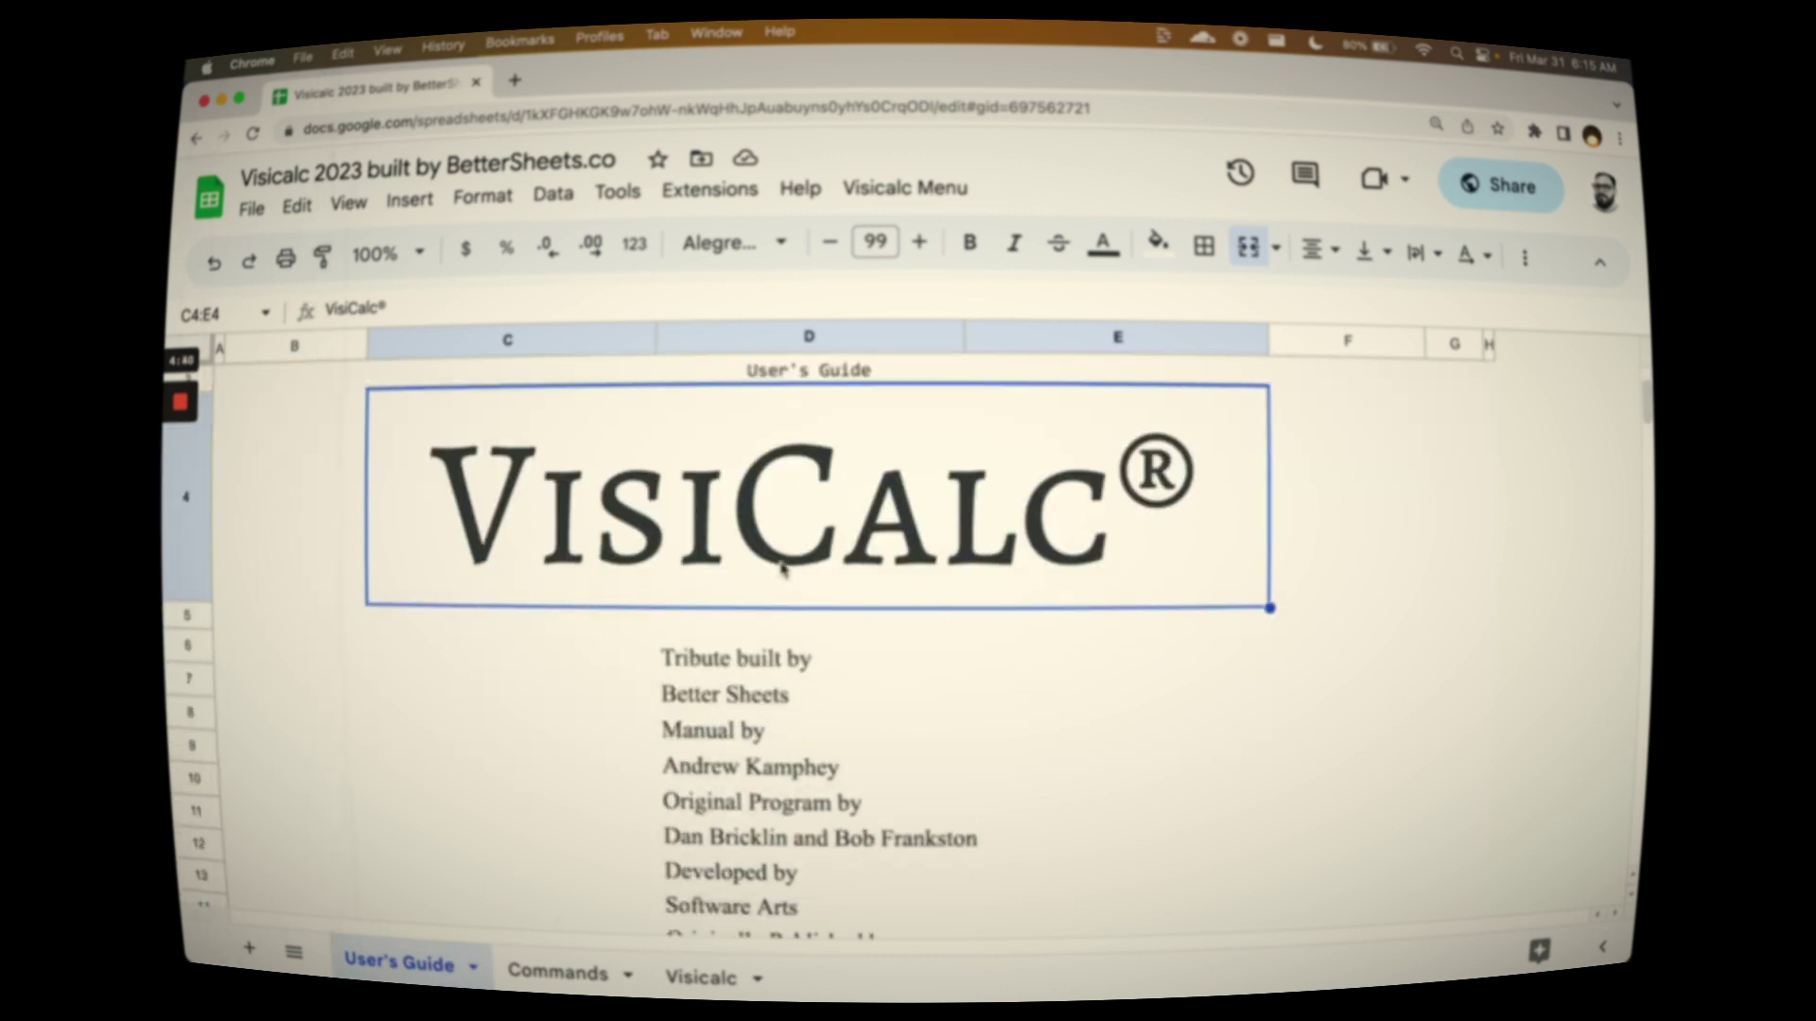
scroll(887, 592, "down", 3)
scroll(887, 592, "down", 5)
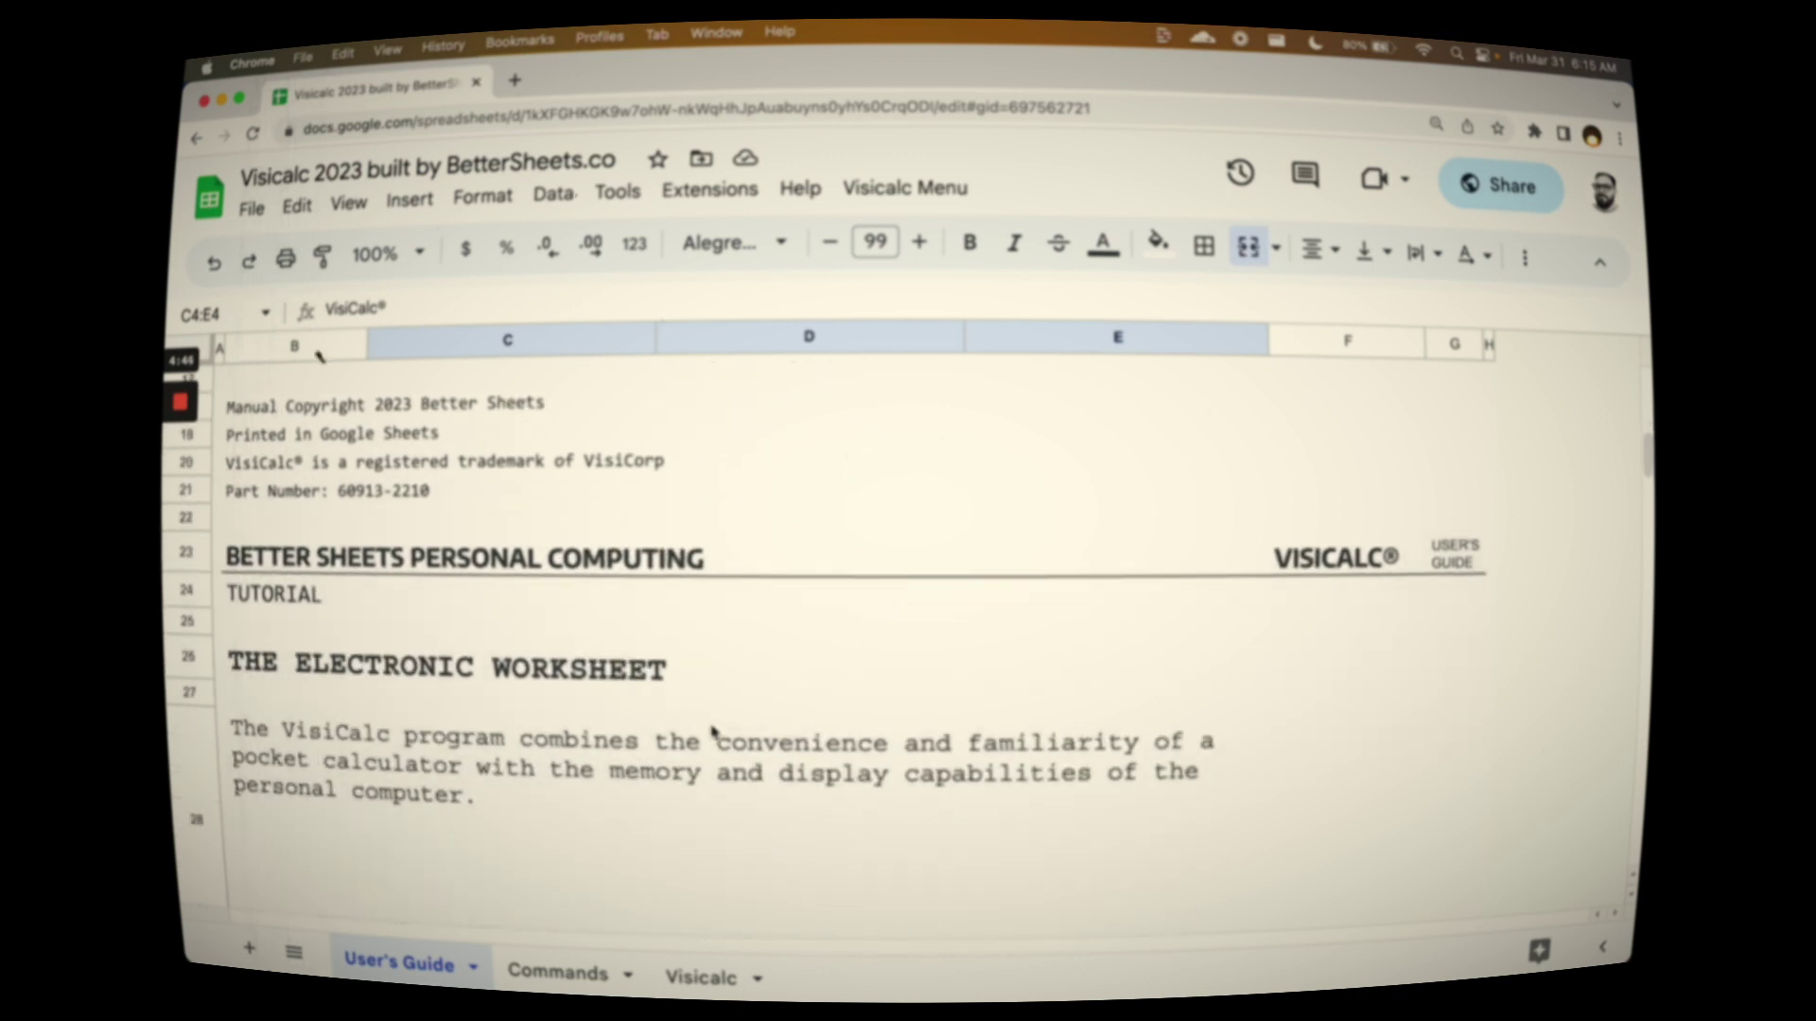
left_click(713, 730)
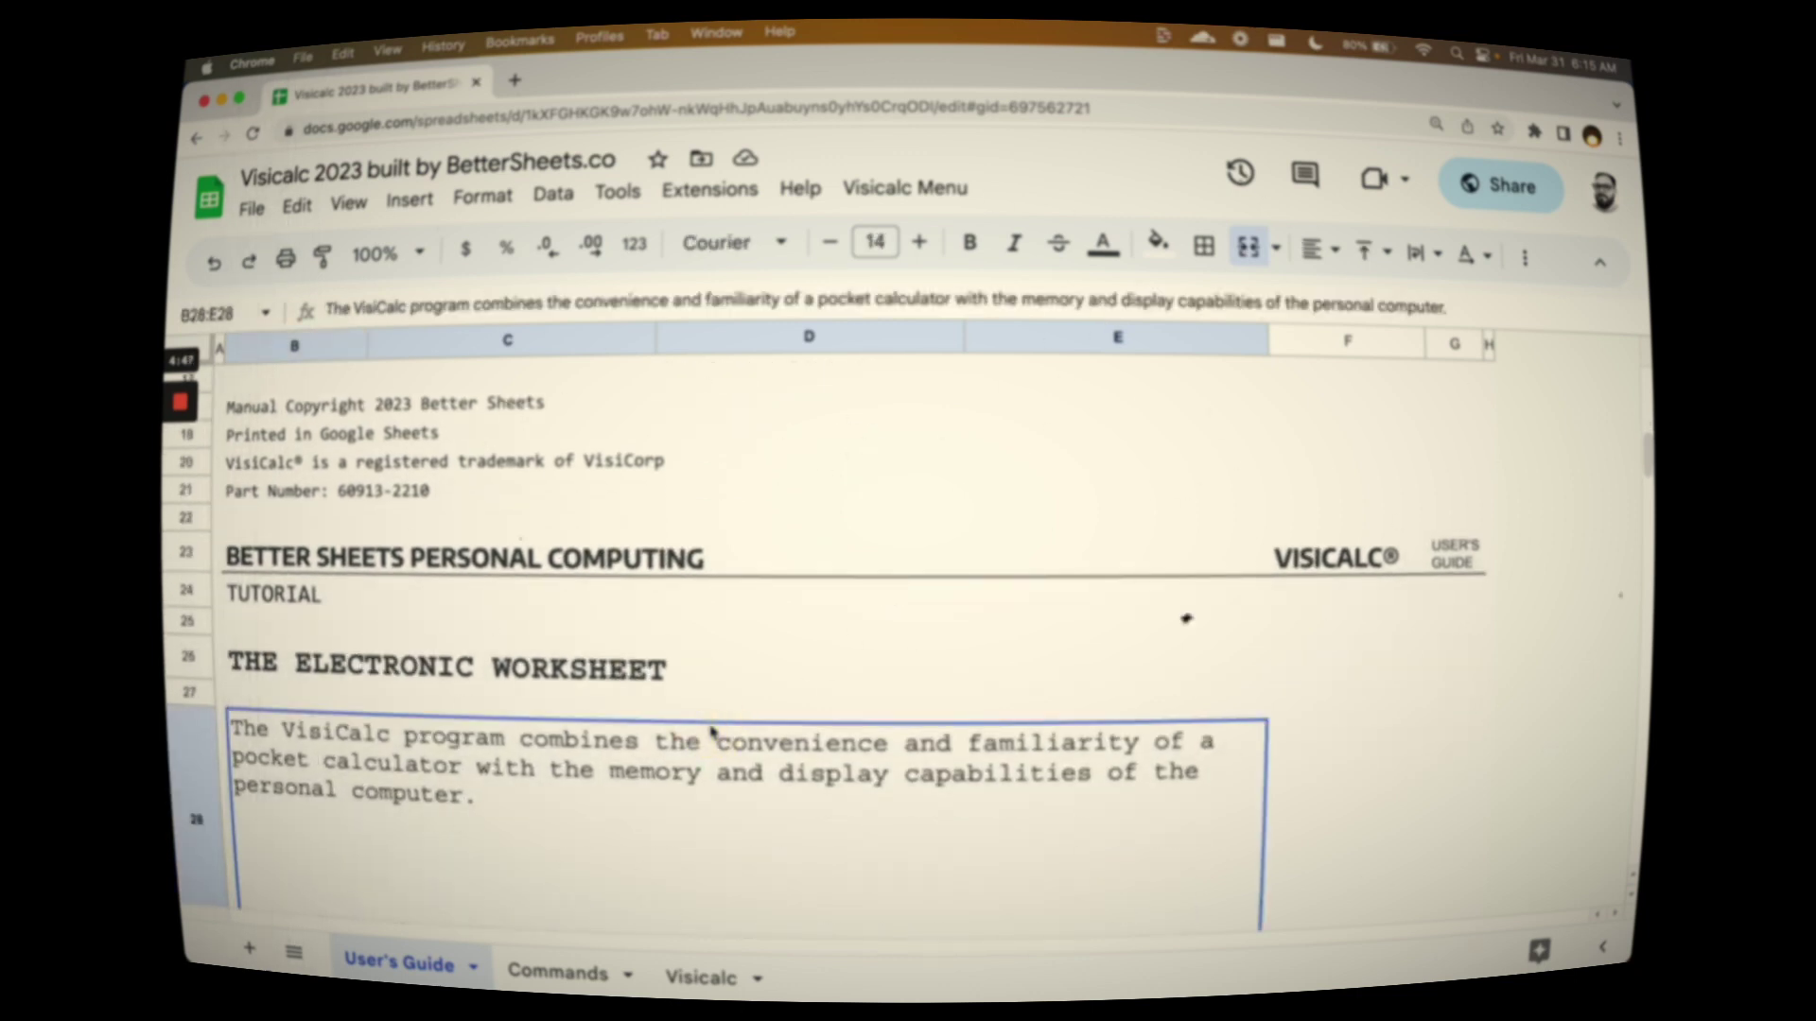
scroll(713, 730, "down", 1)
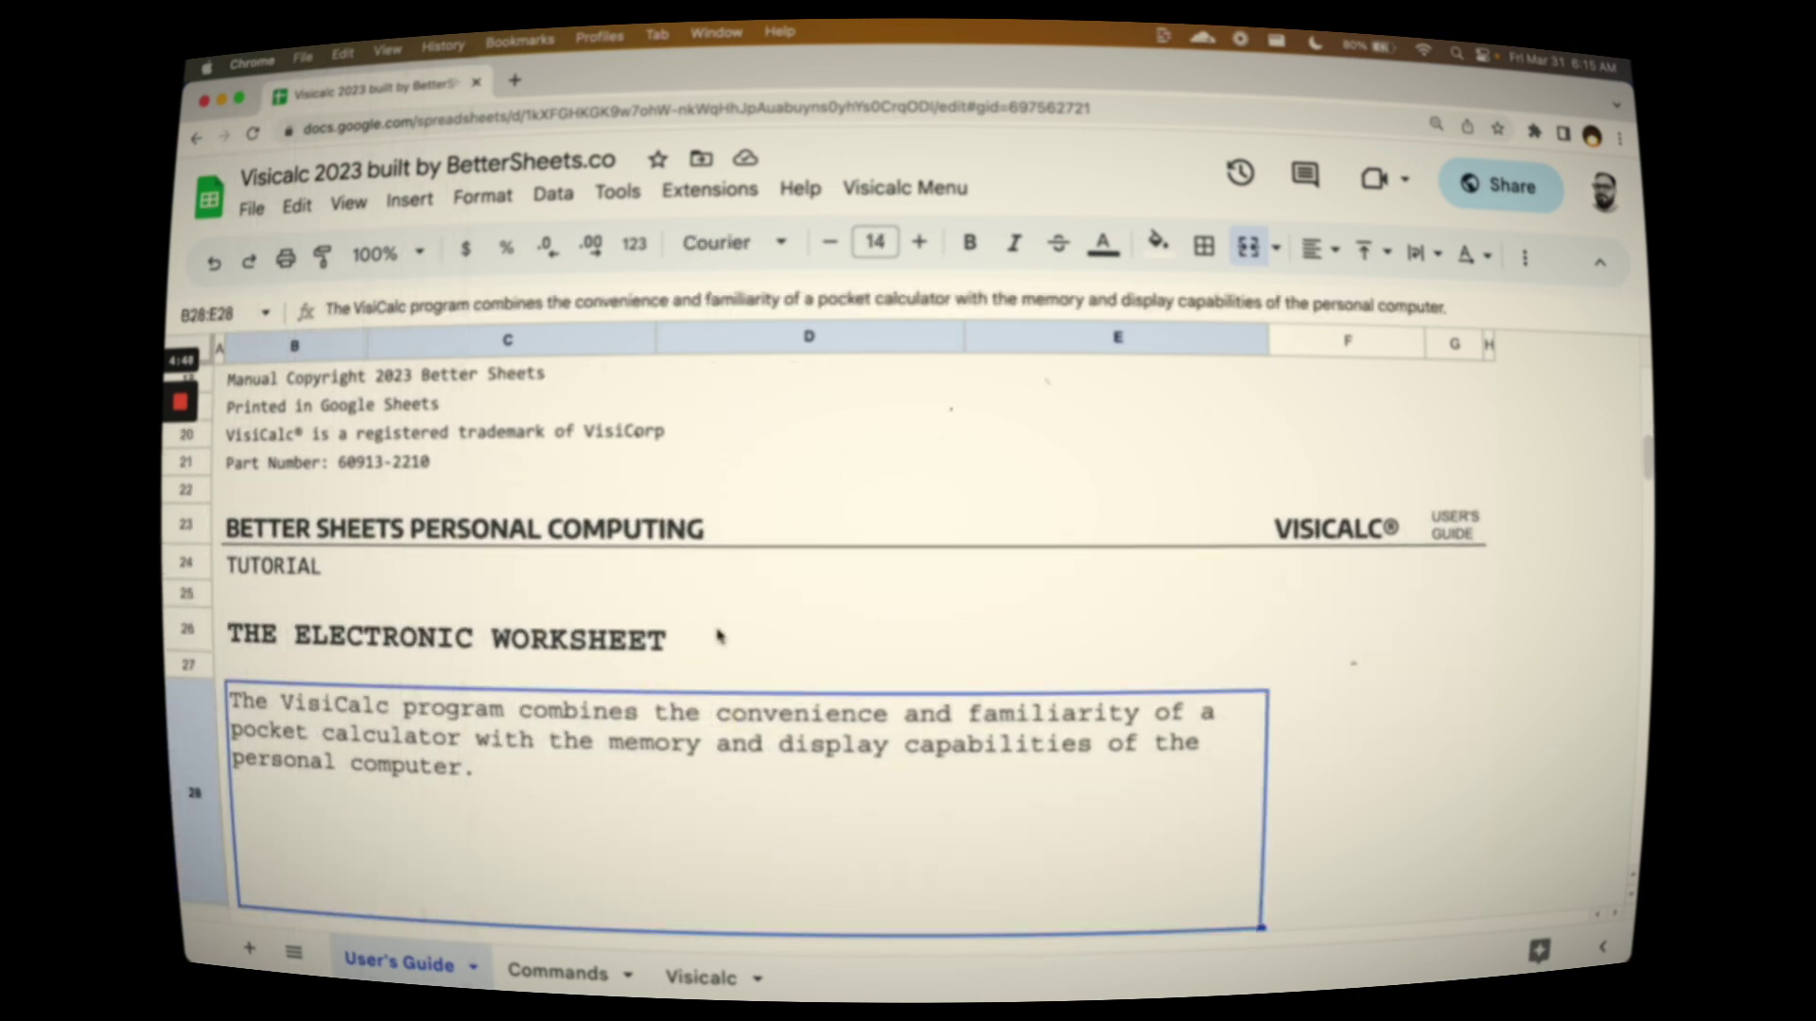
scroll(713, 678, "down", 5)
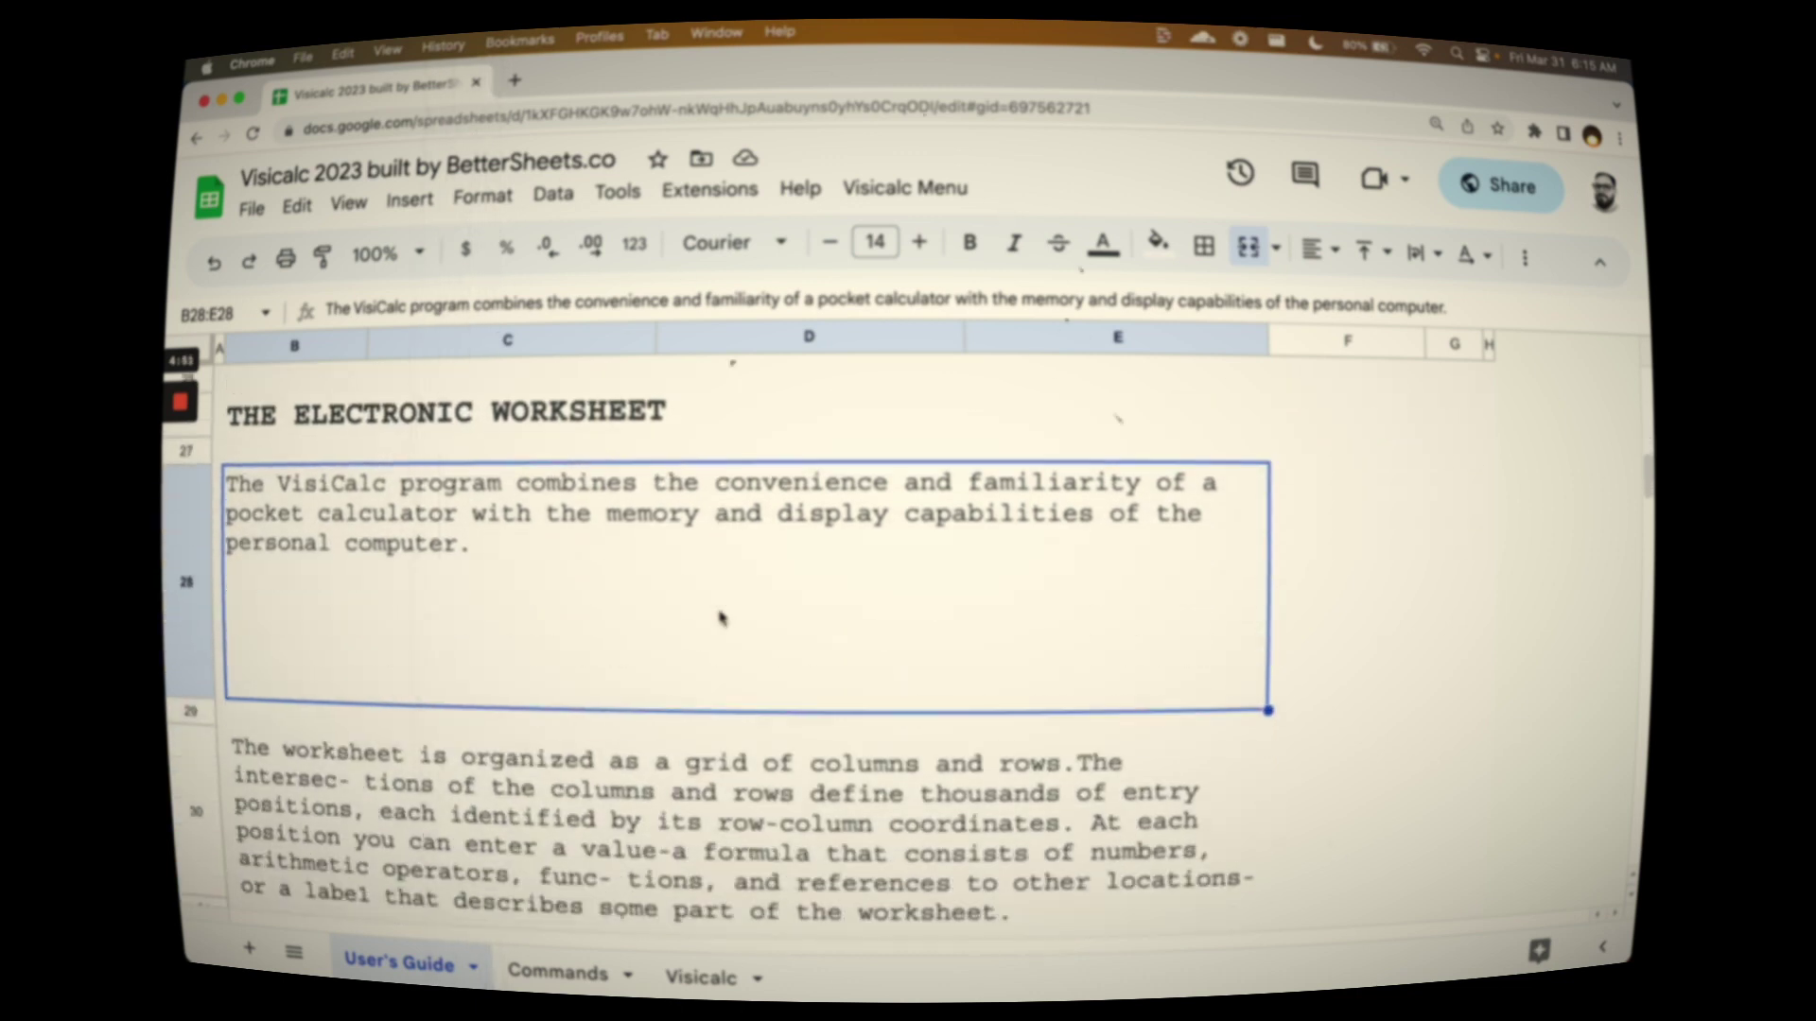
scroll(742, 721, "down", 7)
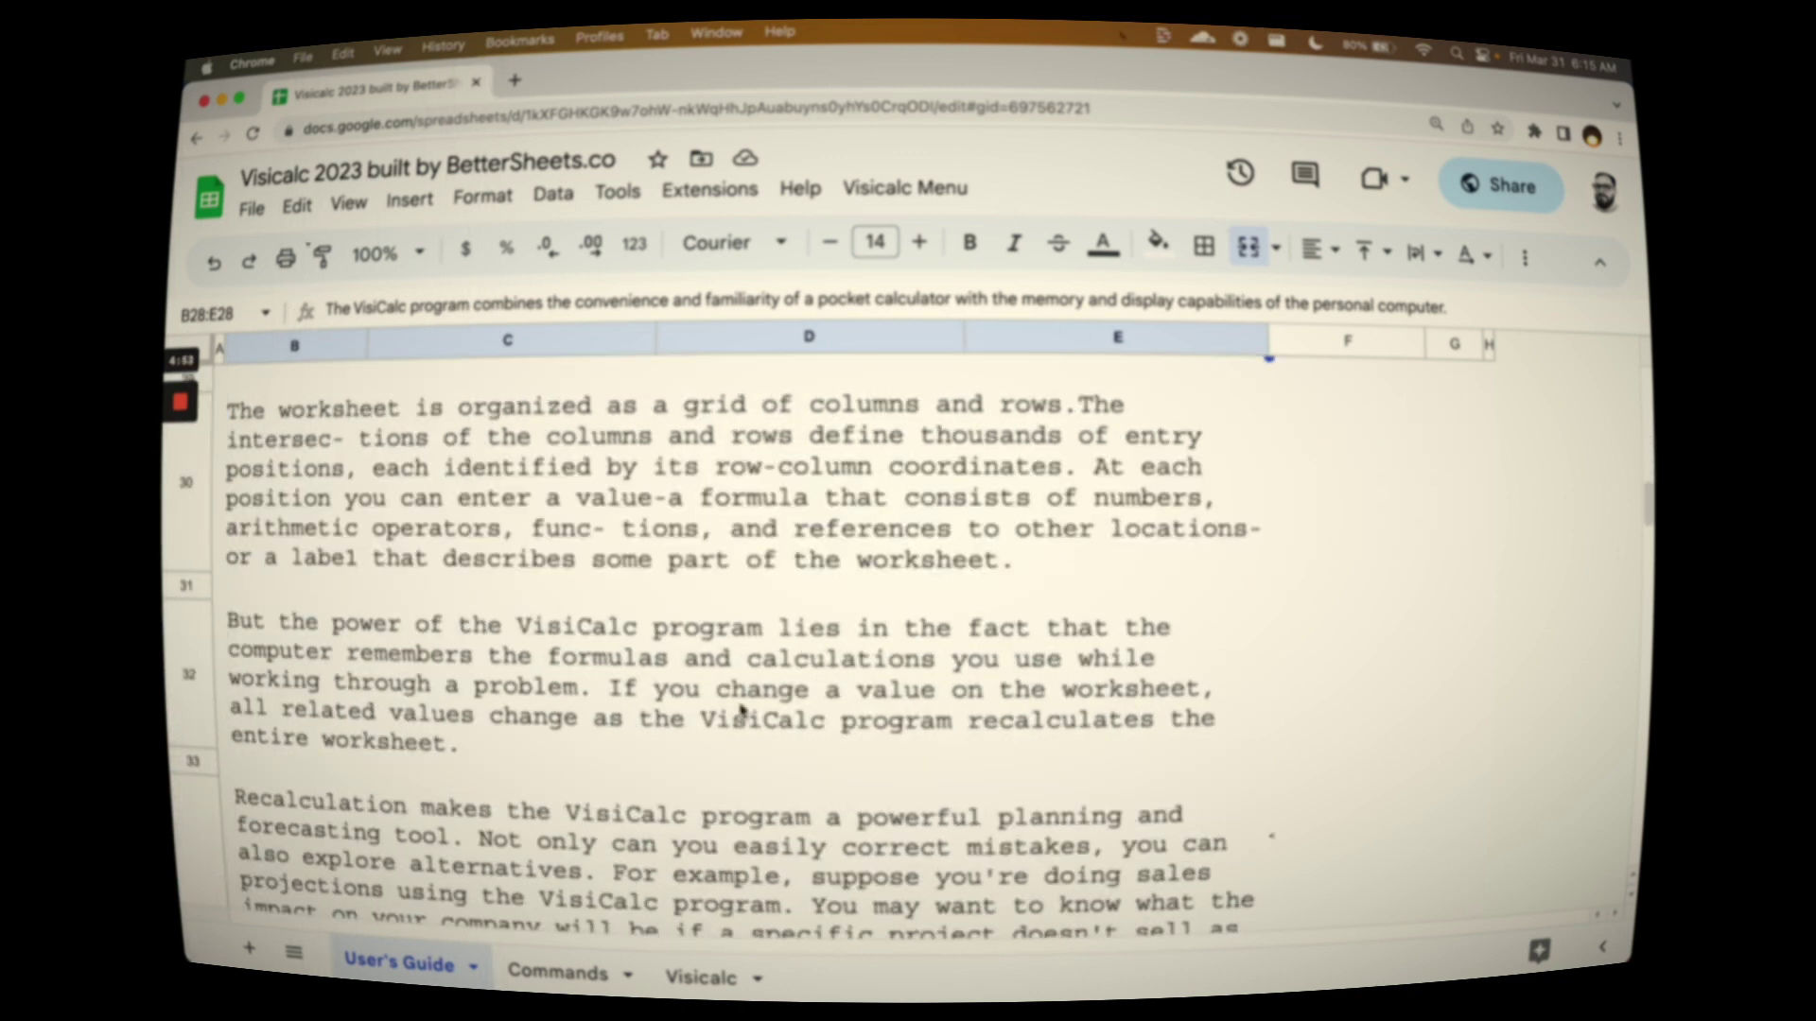
scroll(733, 610, "down", 3)
left_click(733, 610)
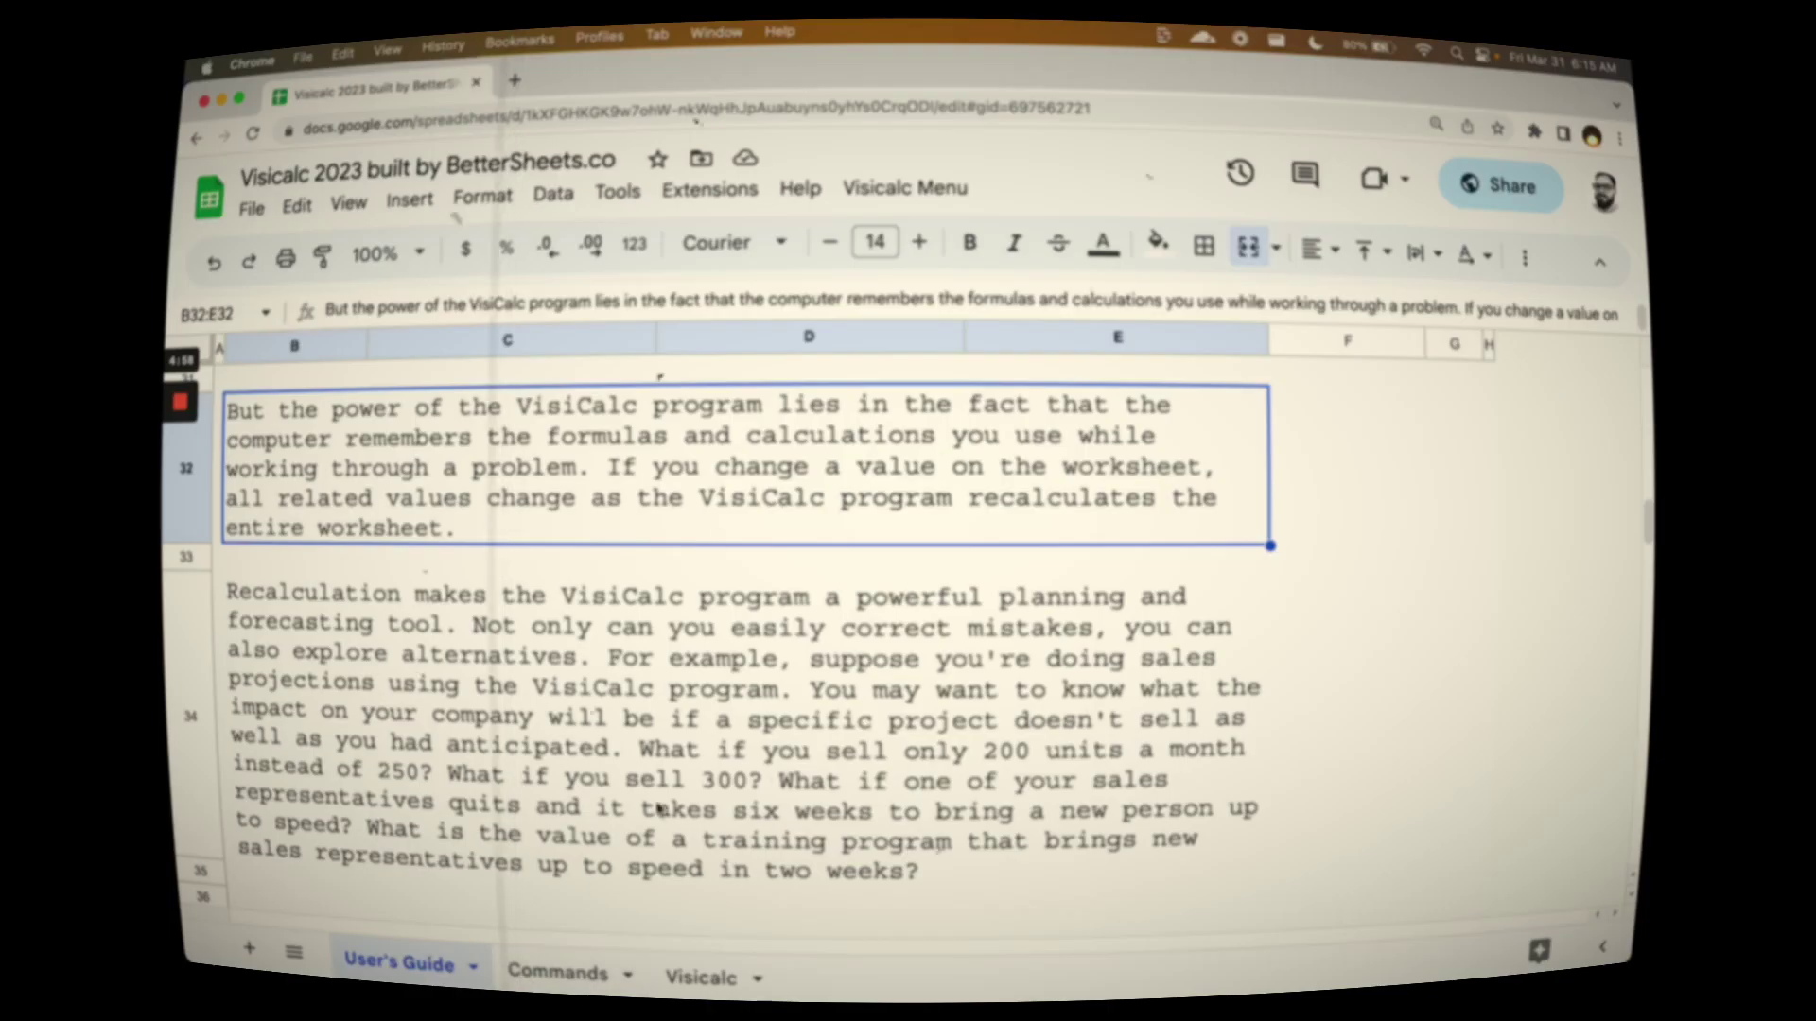
left_click(659, 809)
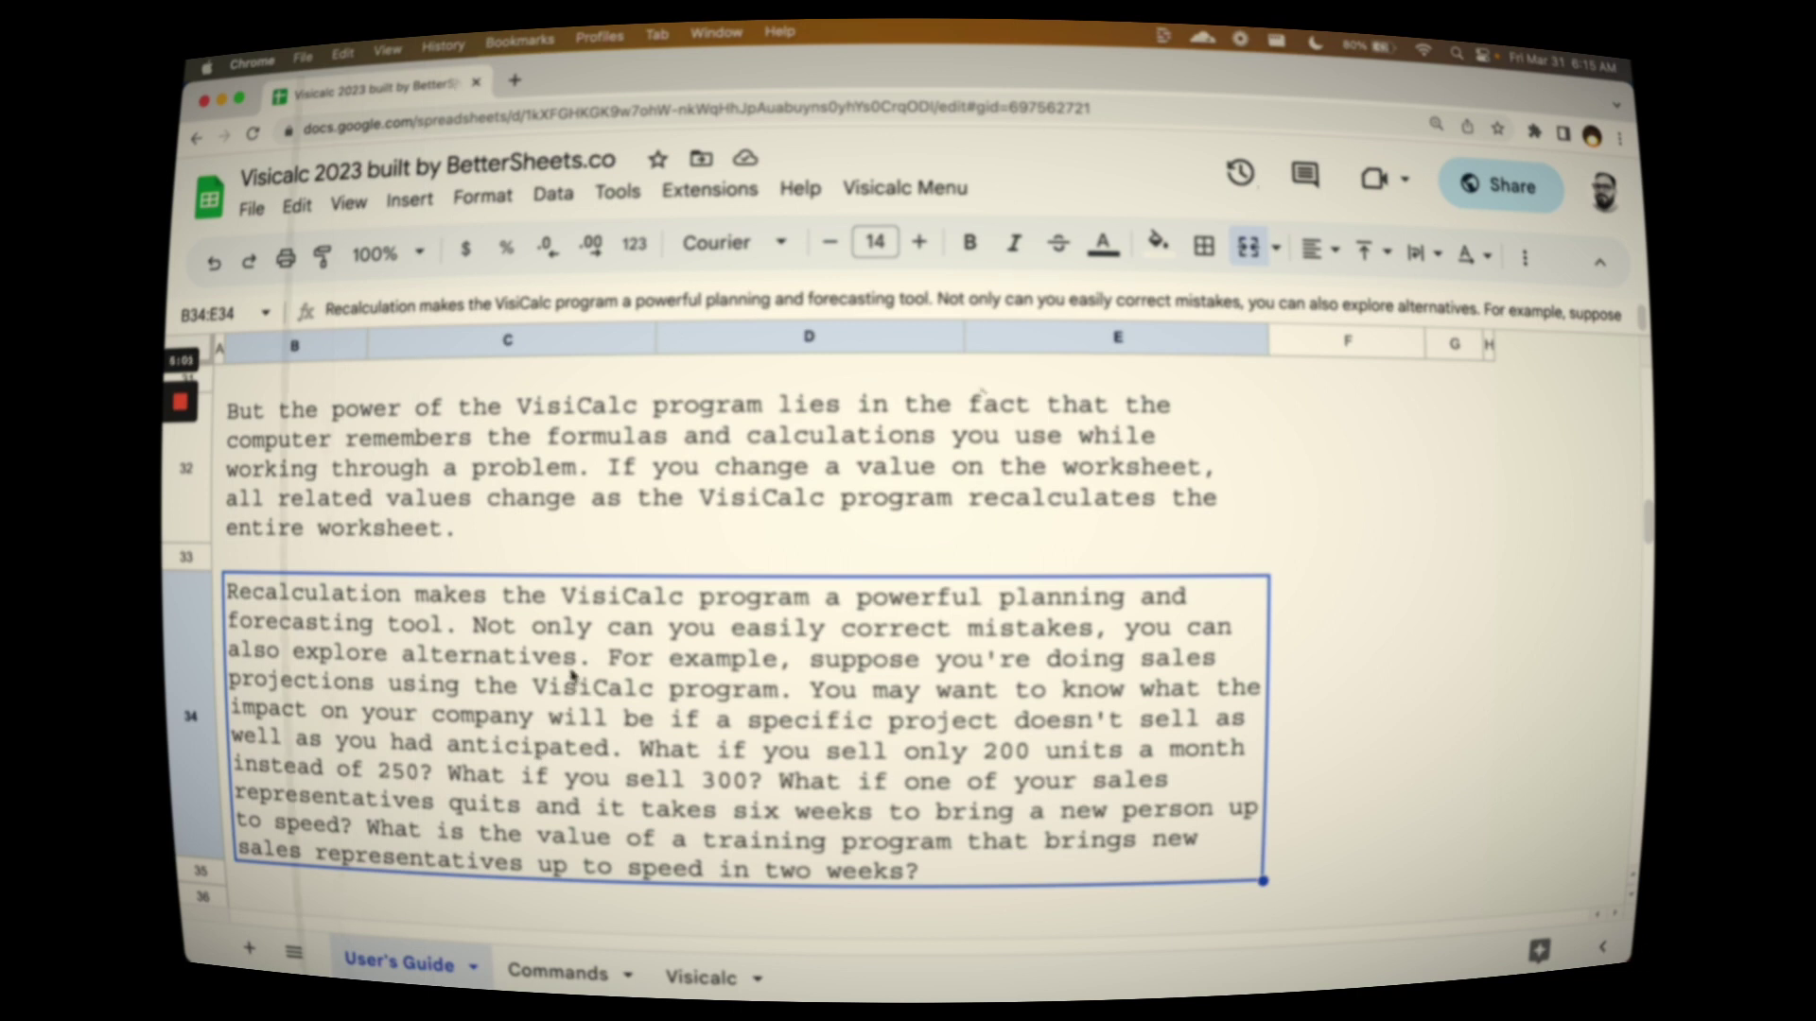
Step: Check the HOME entry on the Commands sheet, then go back to the Visicalc sheet
left_click(530, 976)
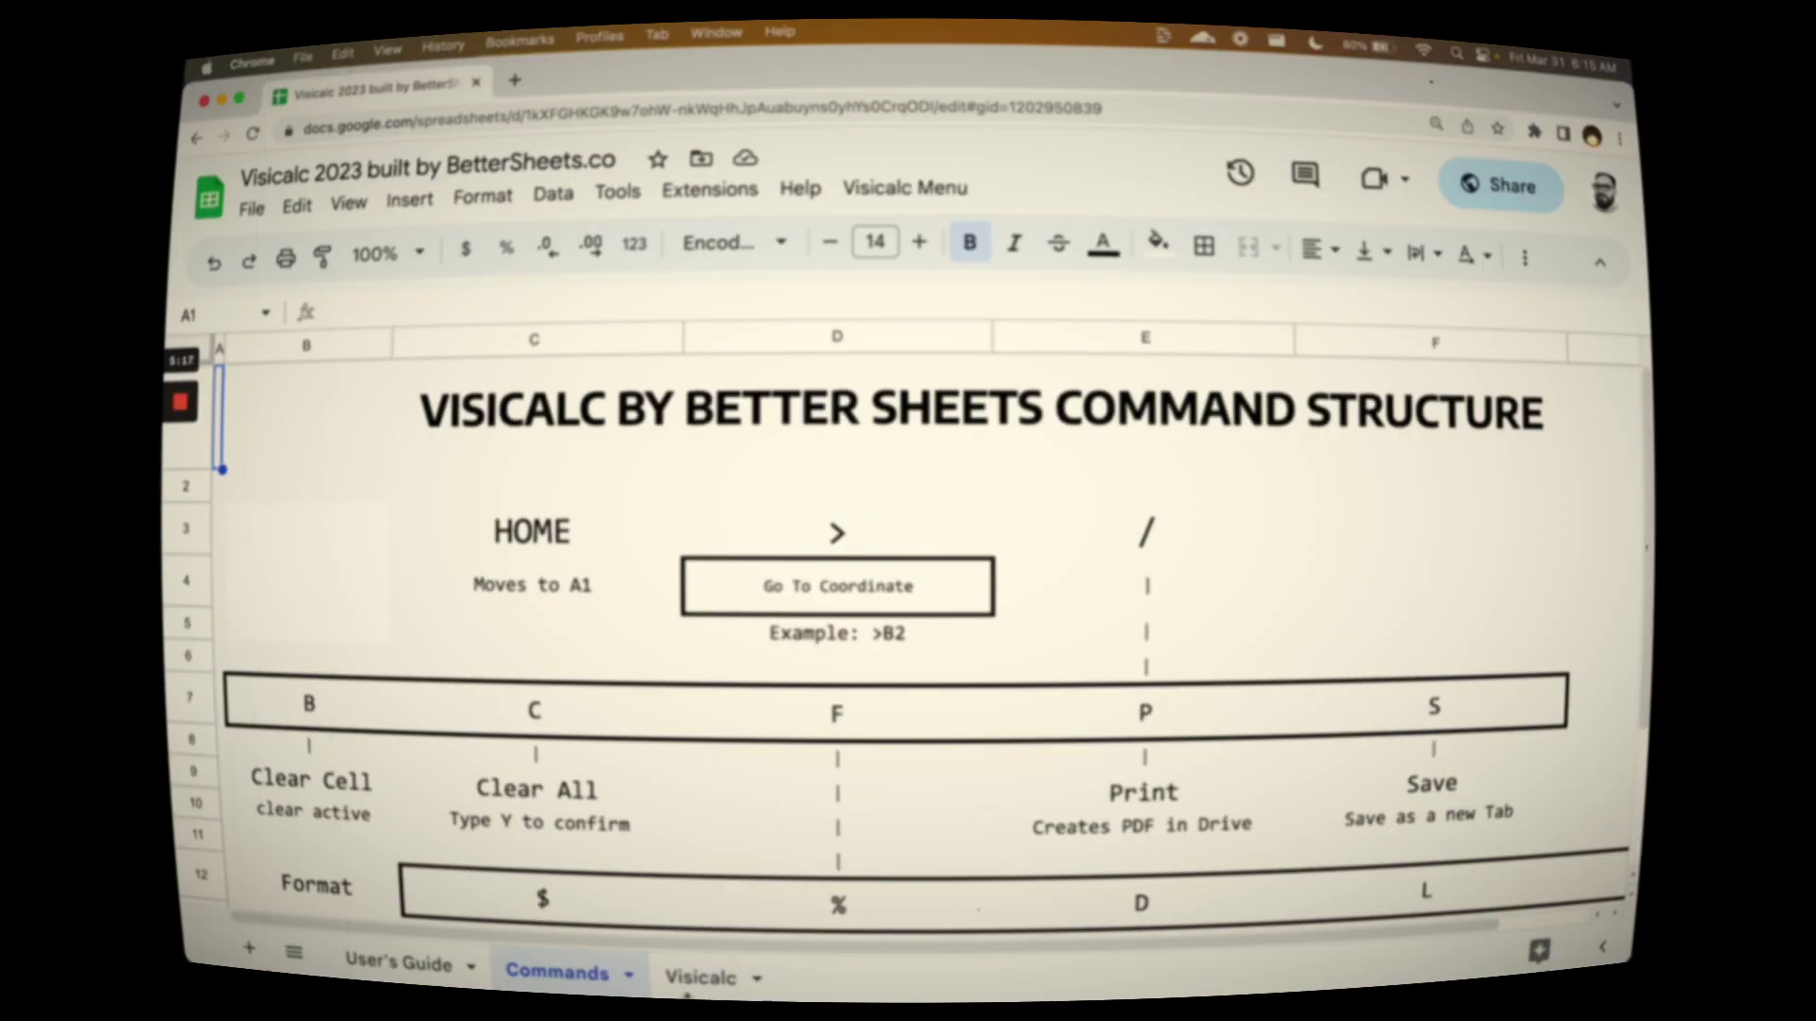
left_click(583, 547)
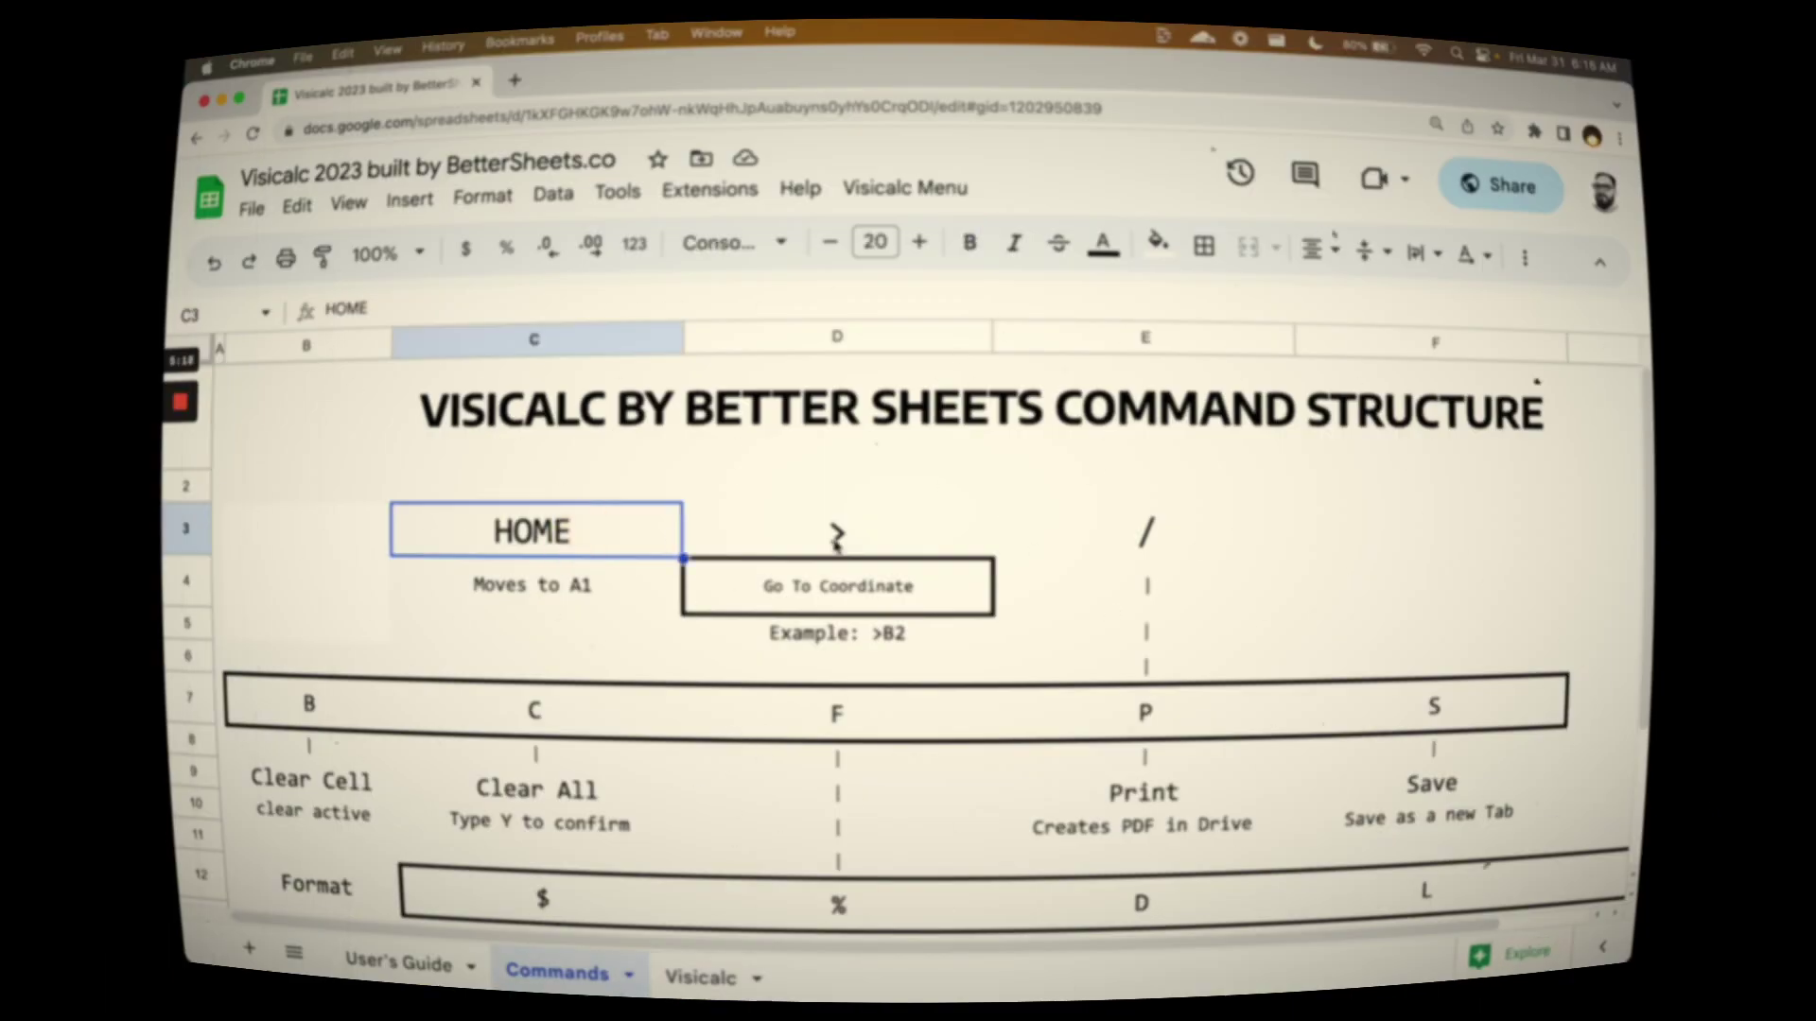
left_click(700, 977)
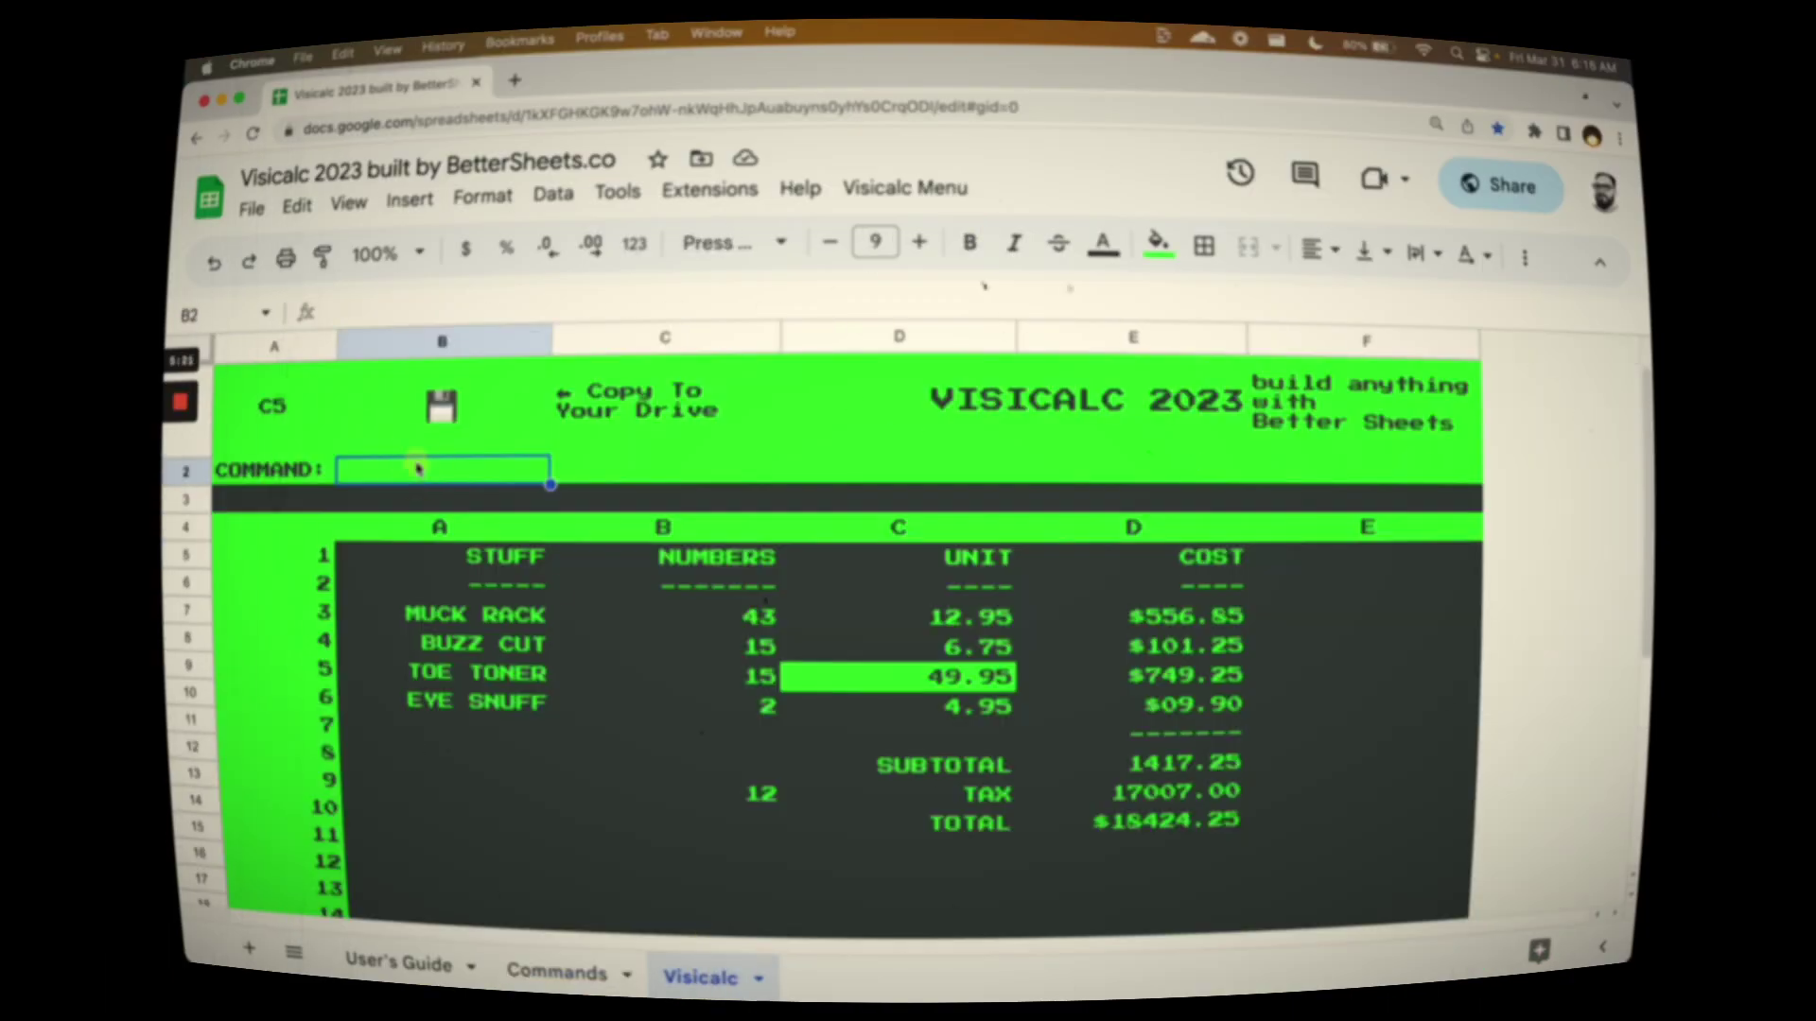
Step: Enter the go-to command >B1 in COMMAND cell B2, making the NUMBERS heading active
left_click(274, 477)
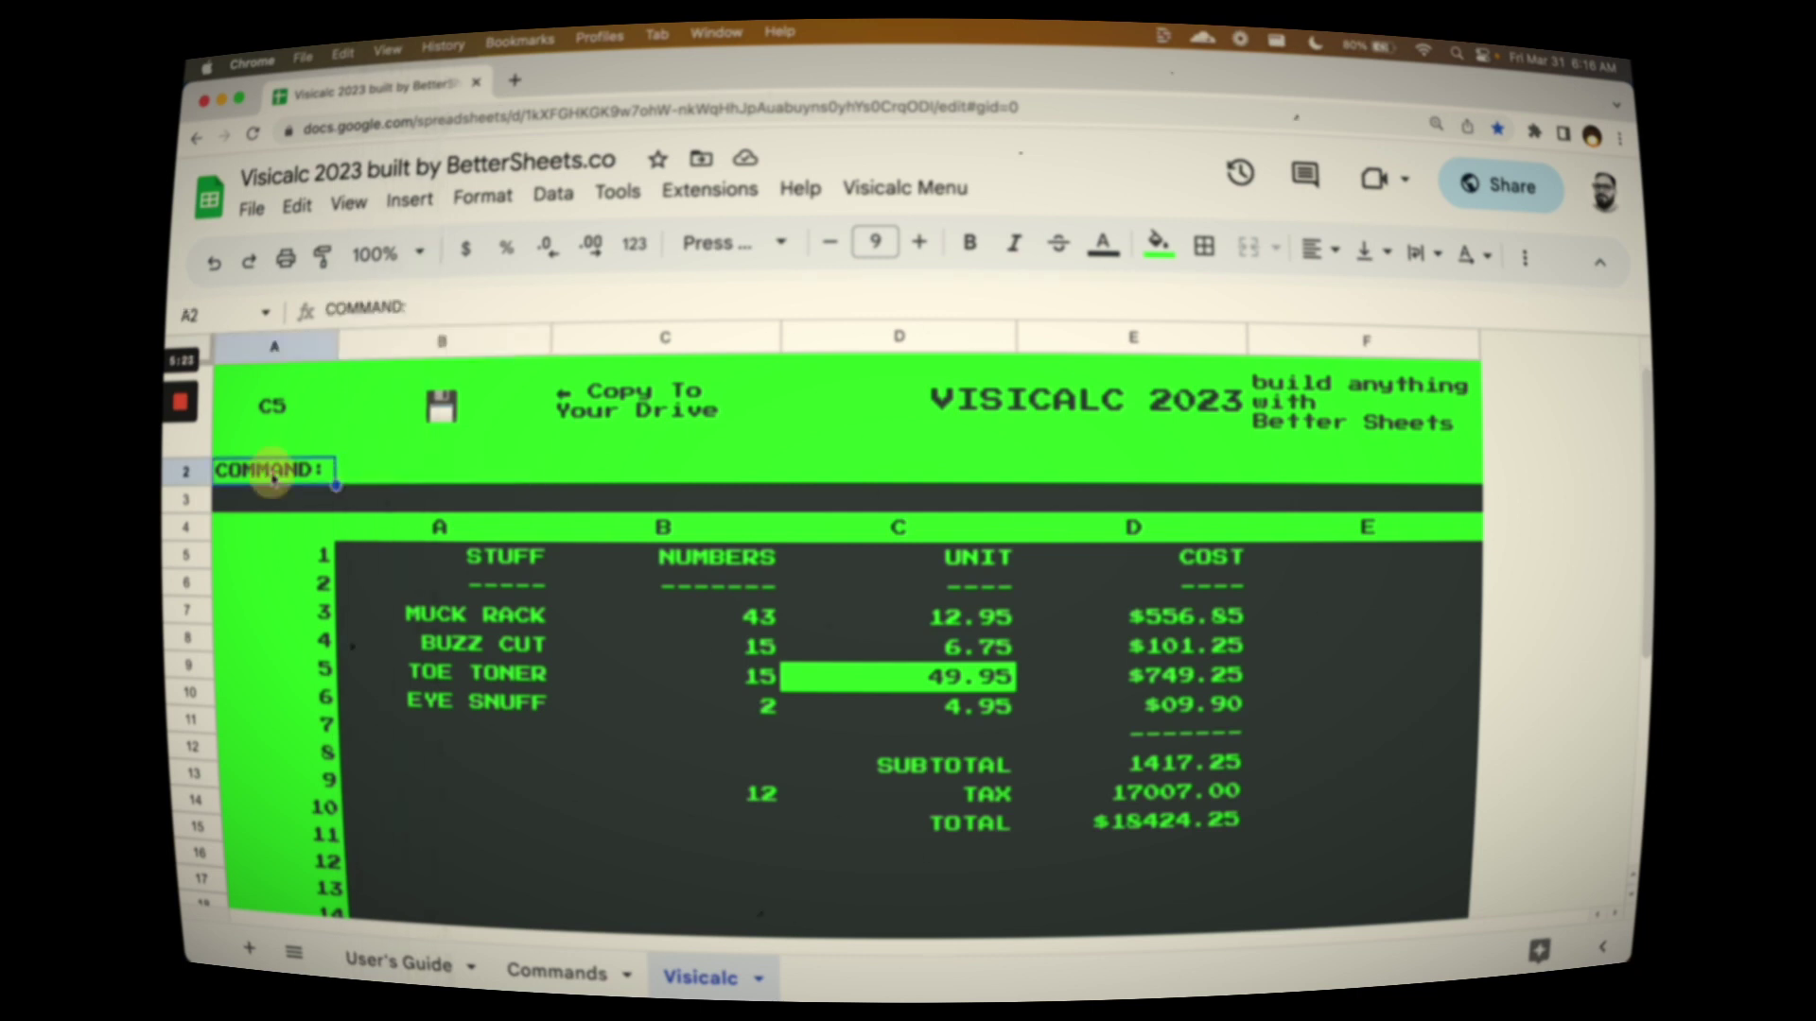
left_click(421, 478)
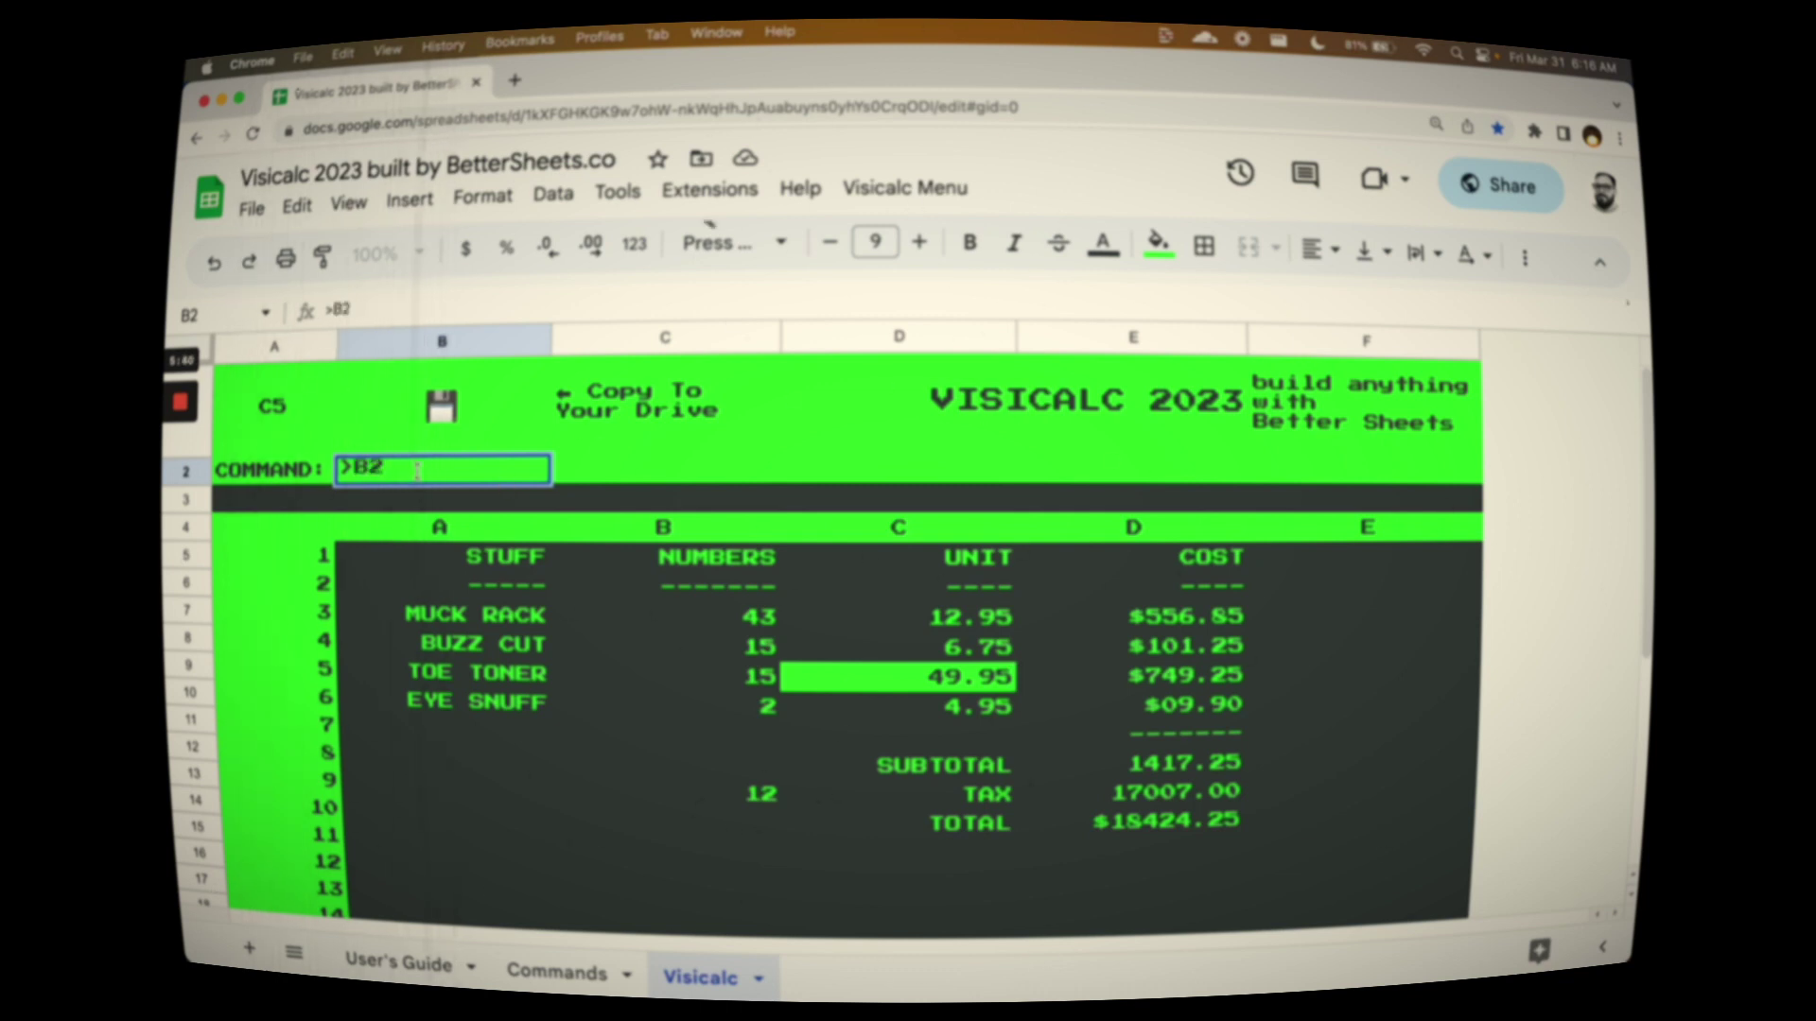
key("Return")
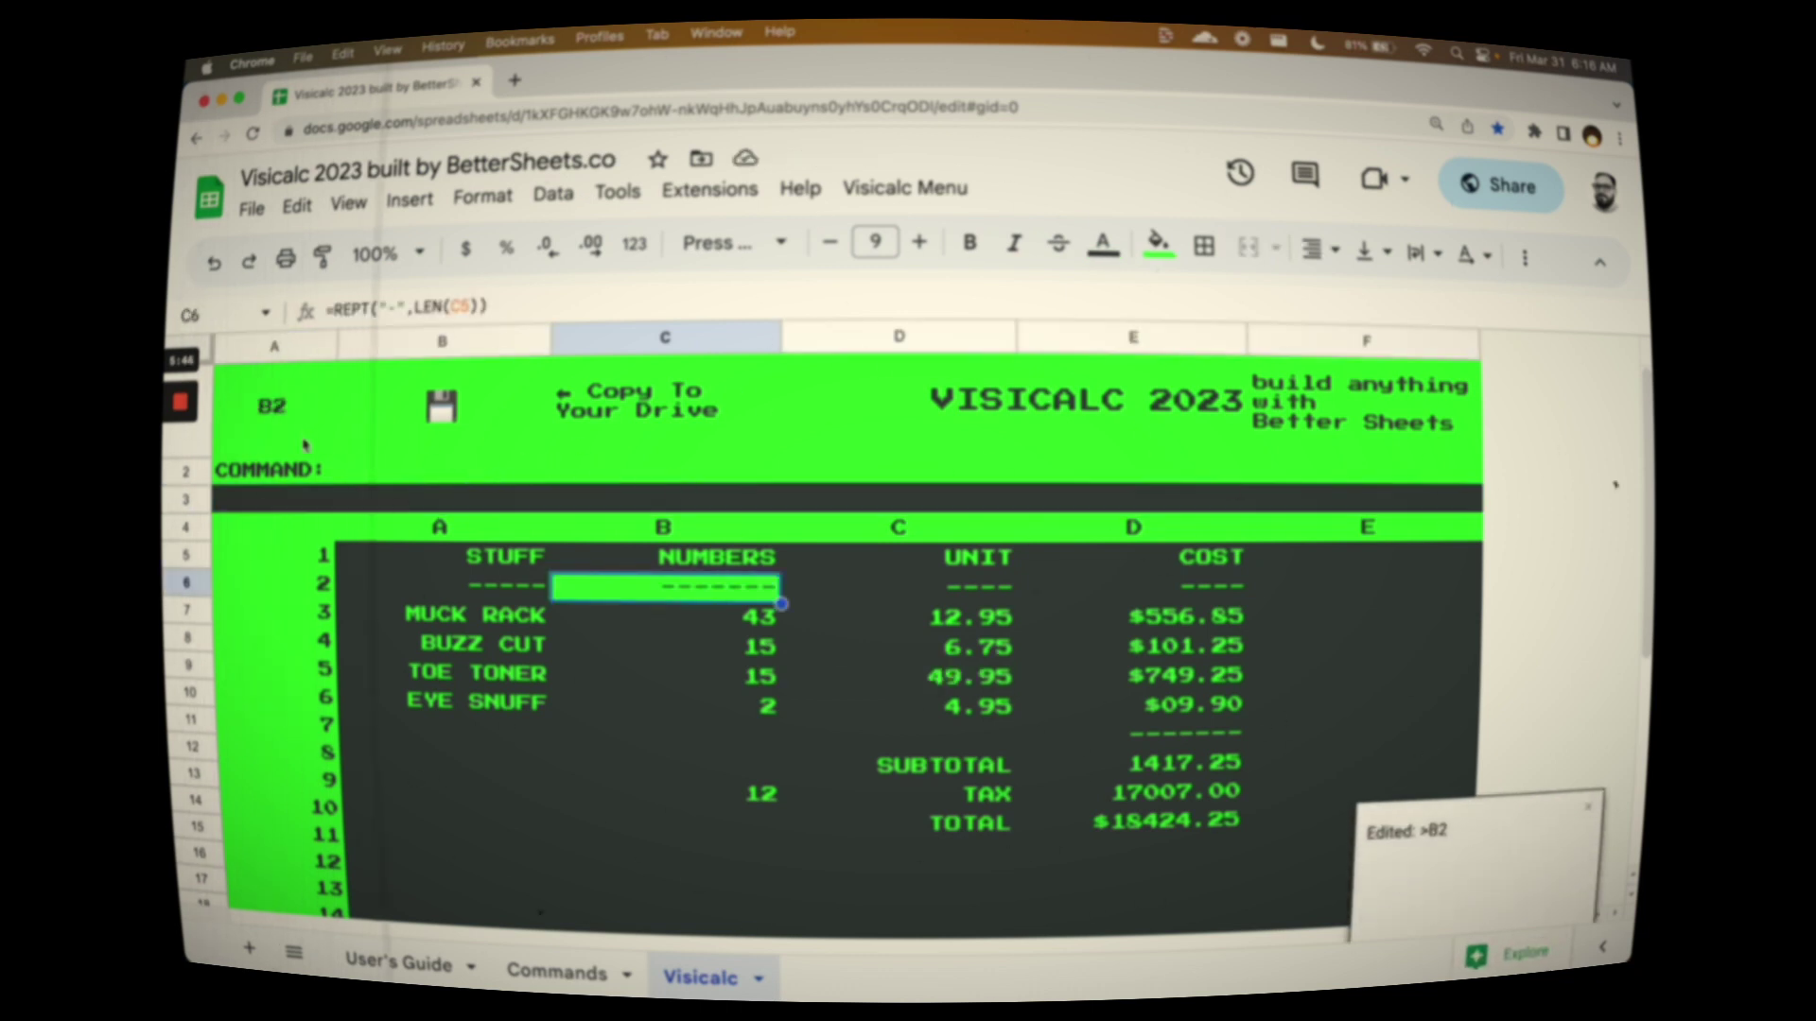
left_click(373, 475)
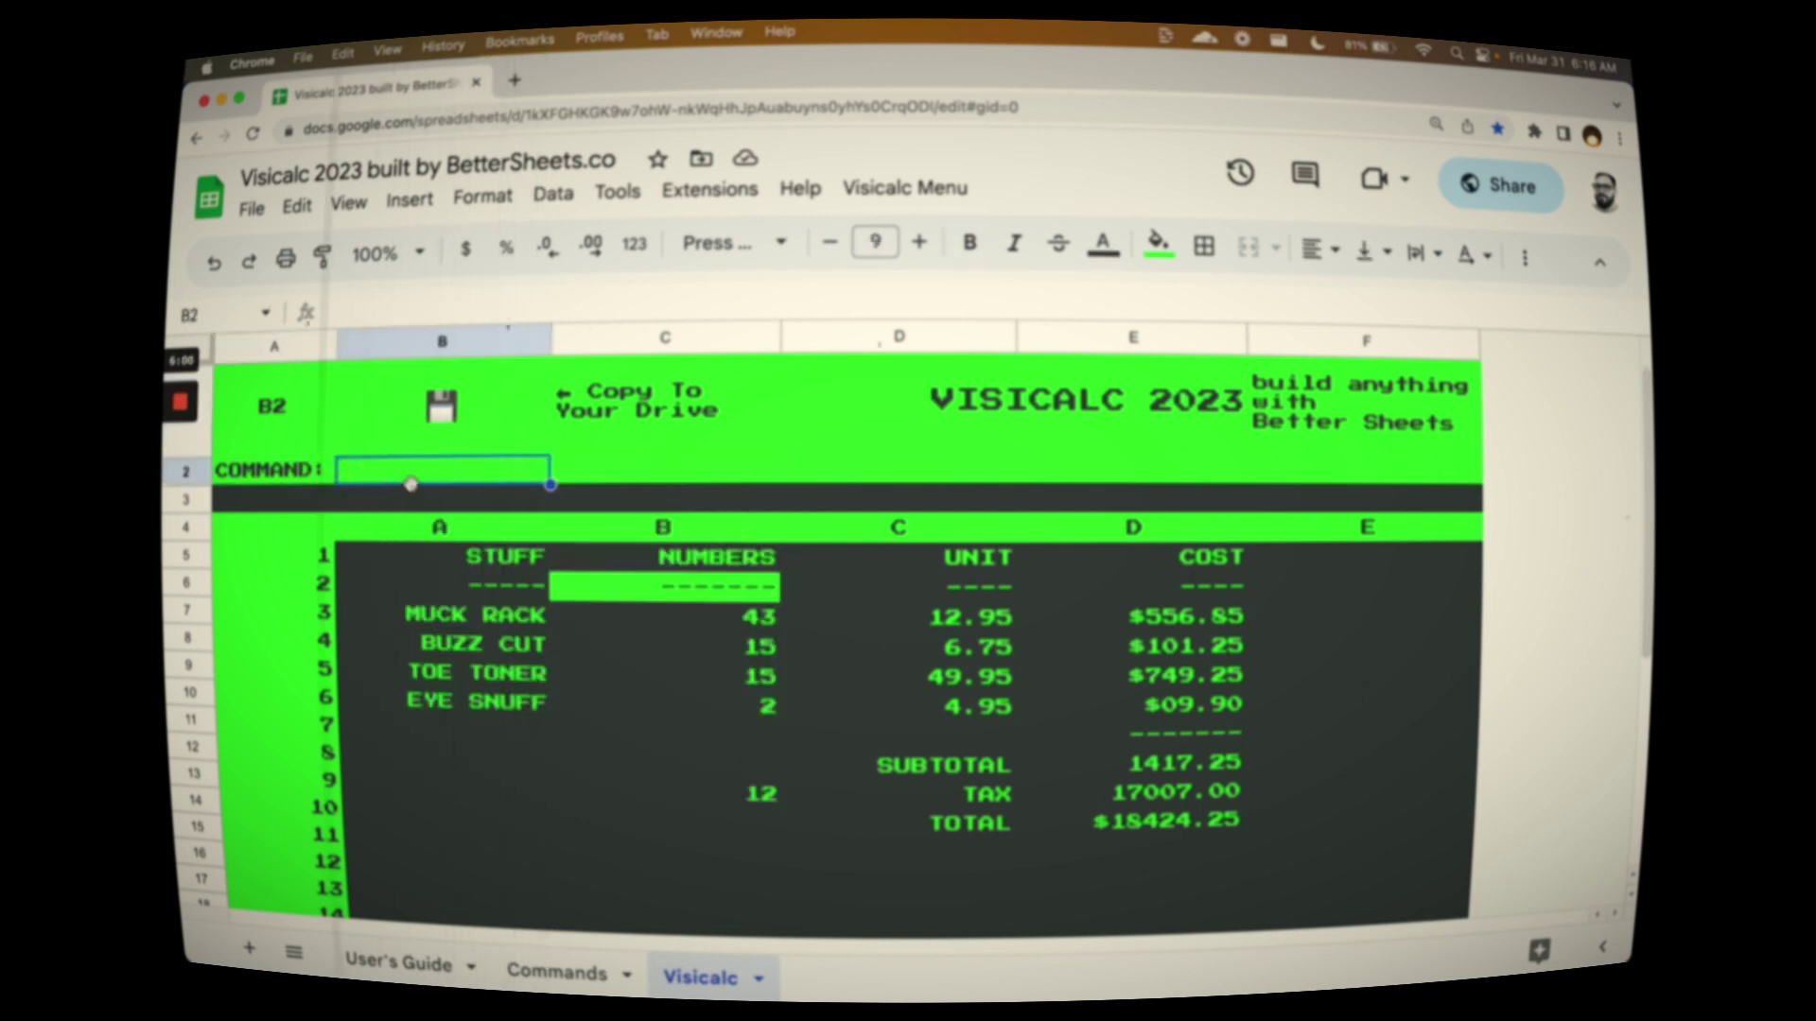
type(">B1")
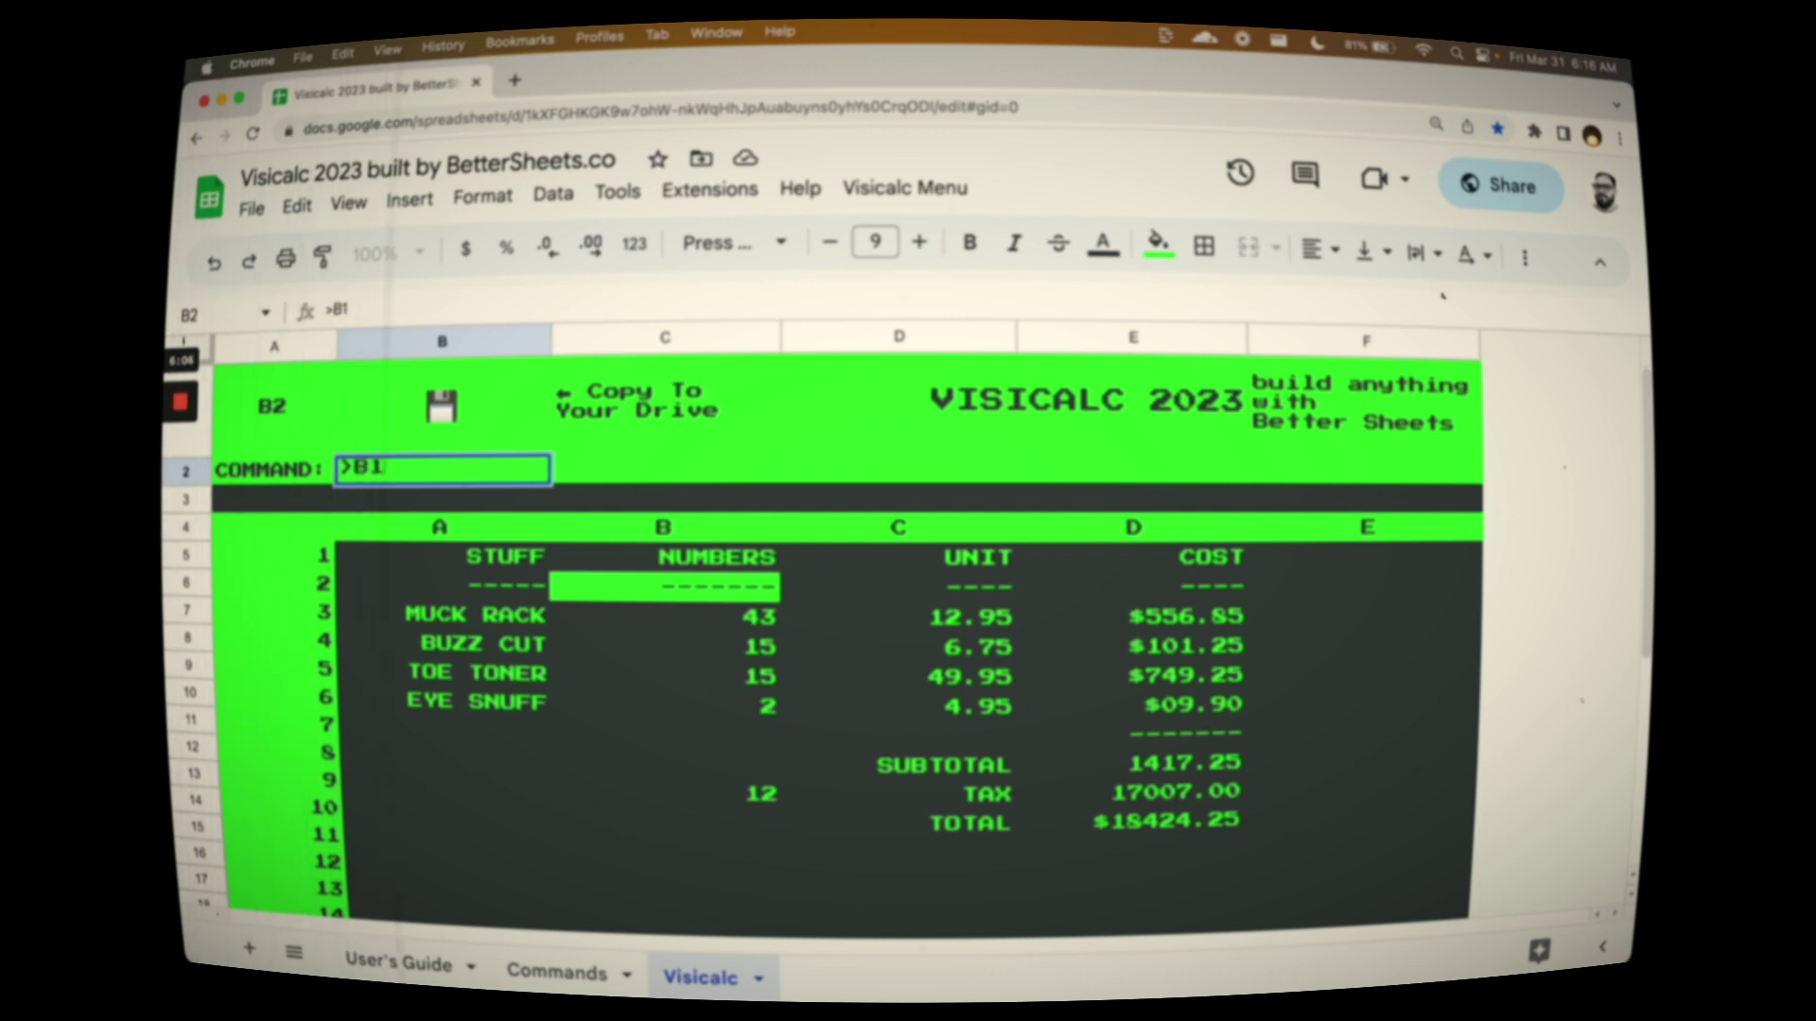
key("Return")
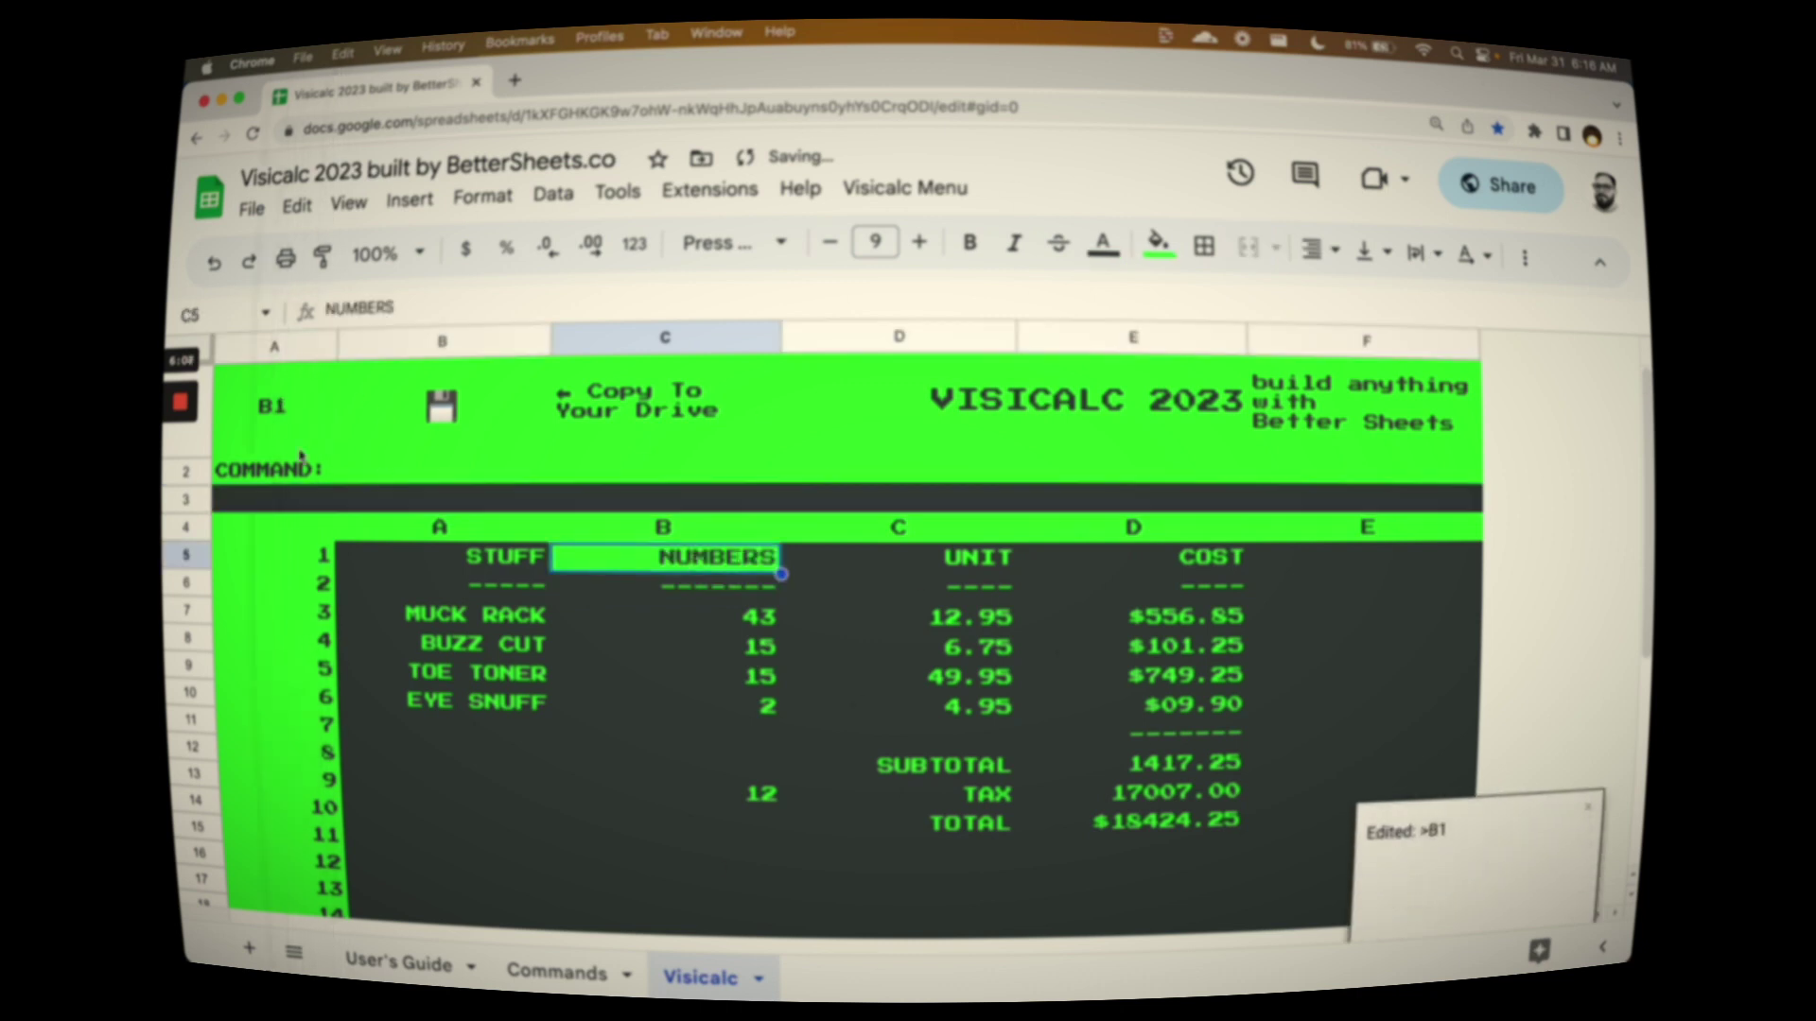
left_click(266, 508)
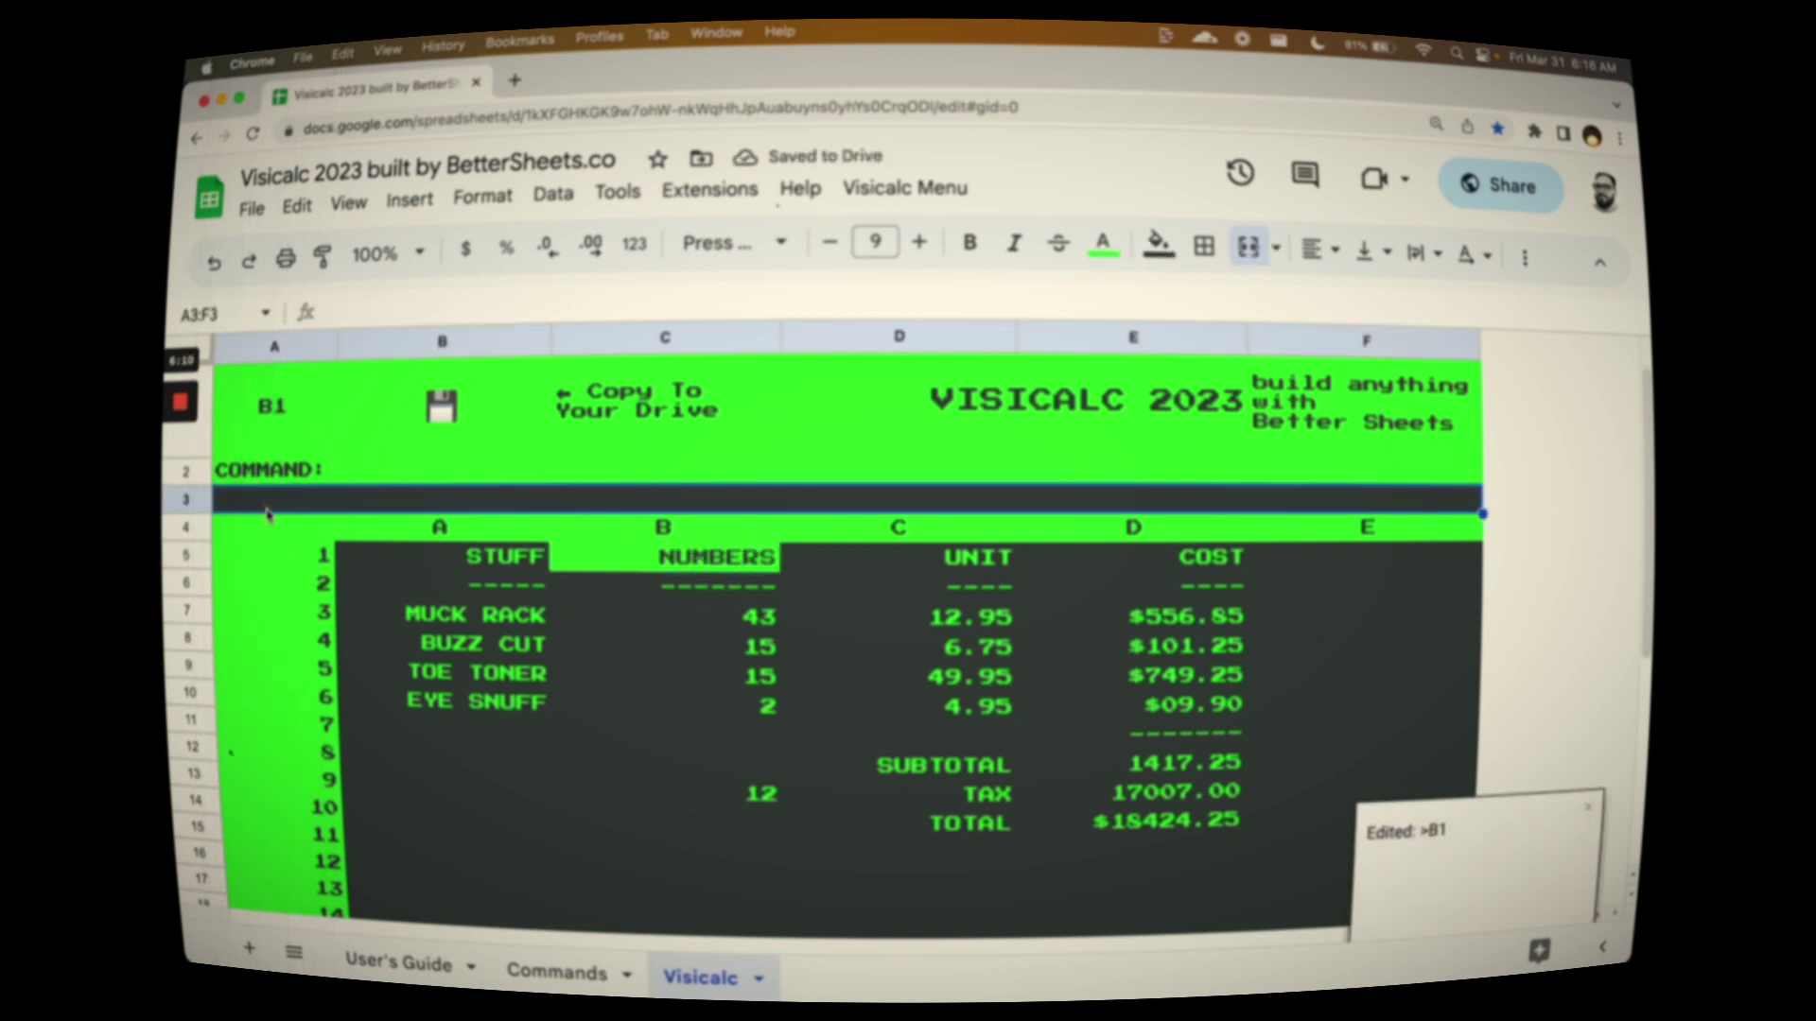
Step: Replace the B1 heading with 'No.' from the row 3 entry line, then return to row 3
type("No.")
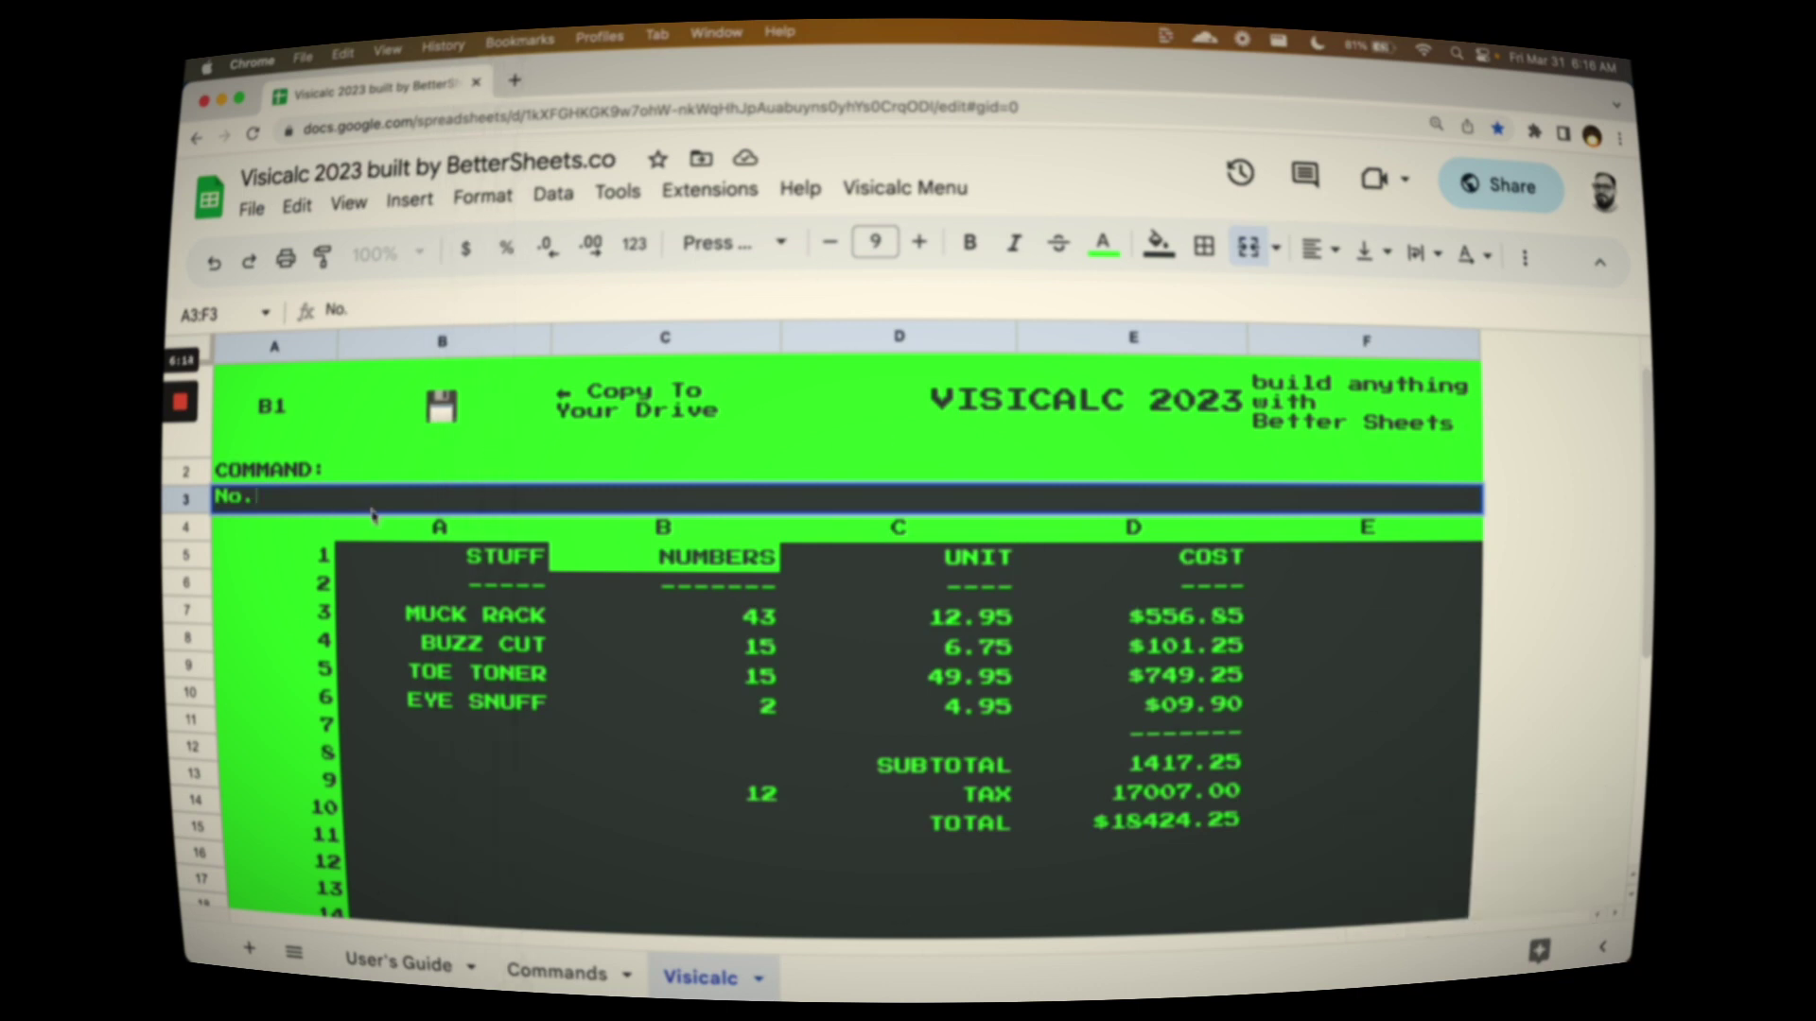
key("Return")
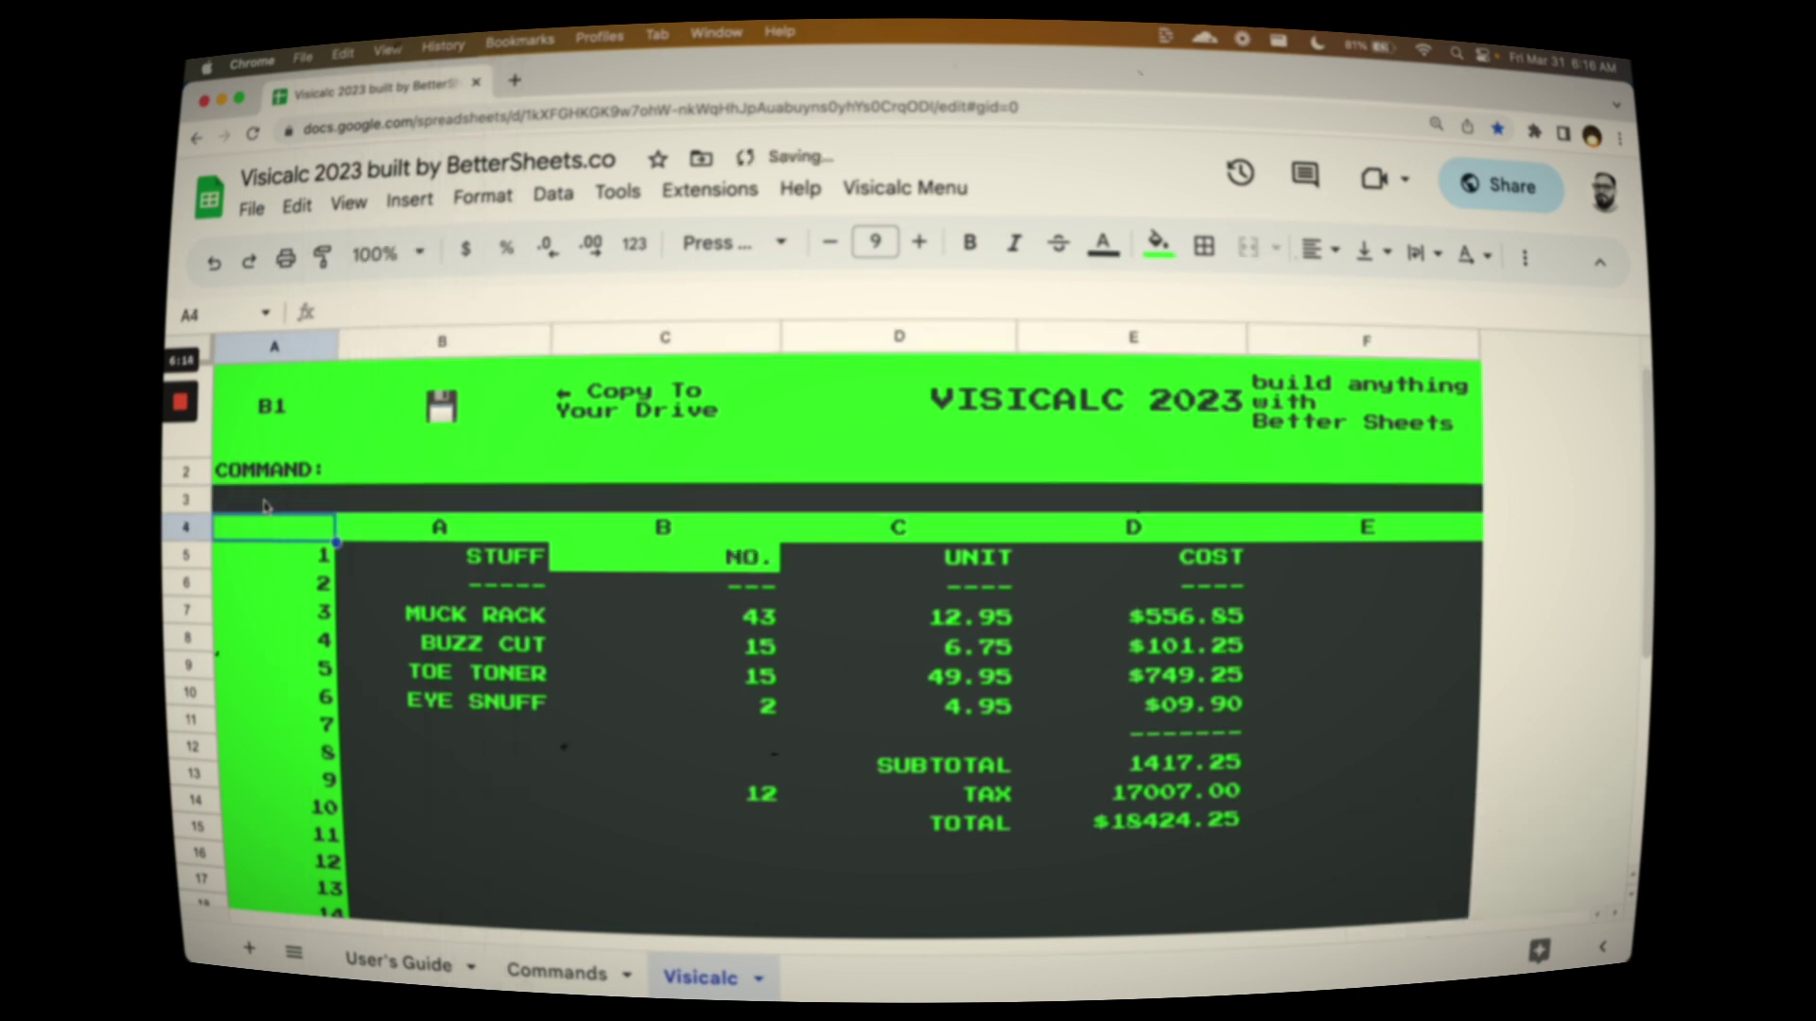
key("Up")
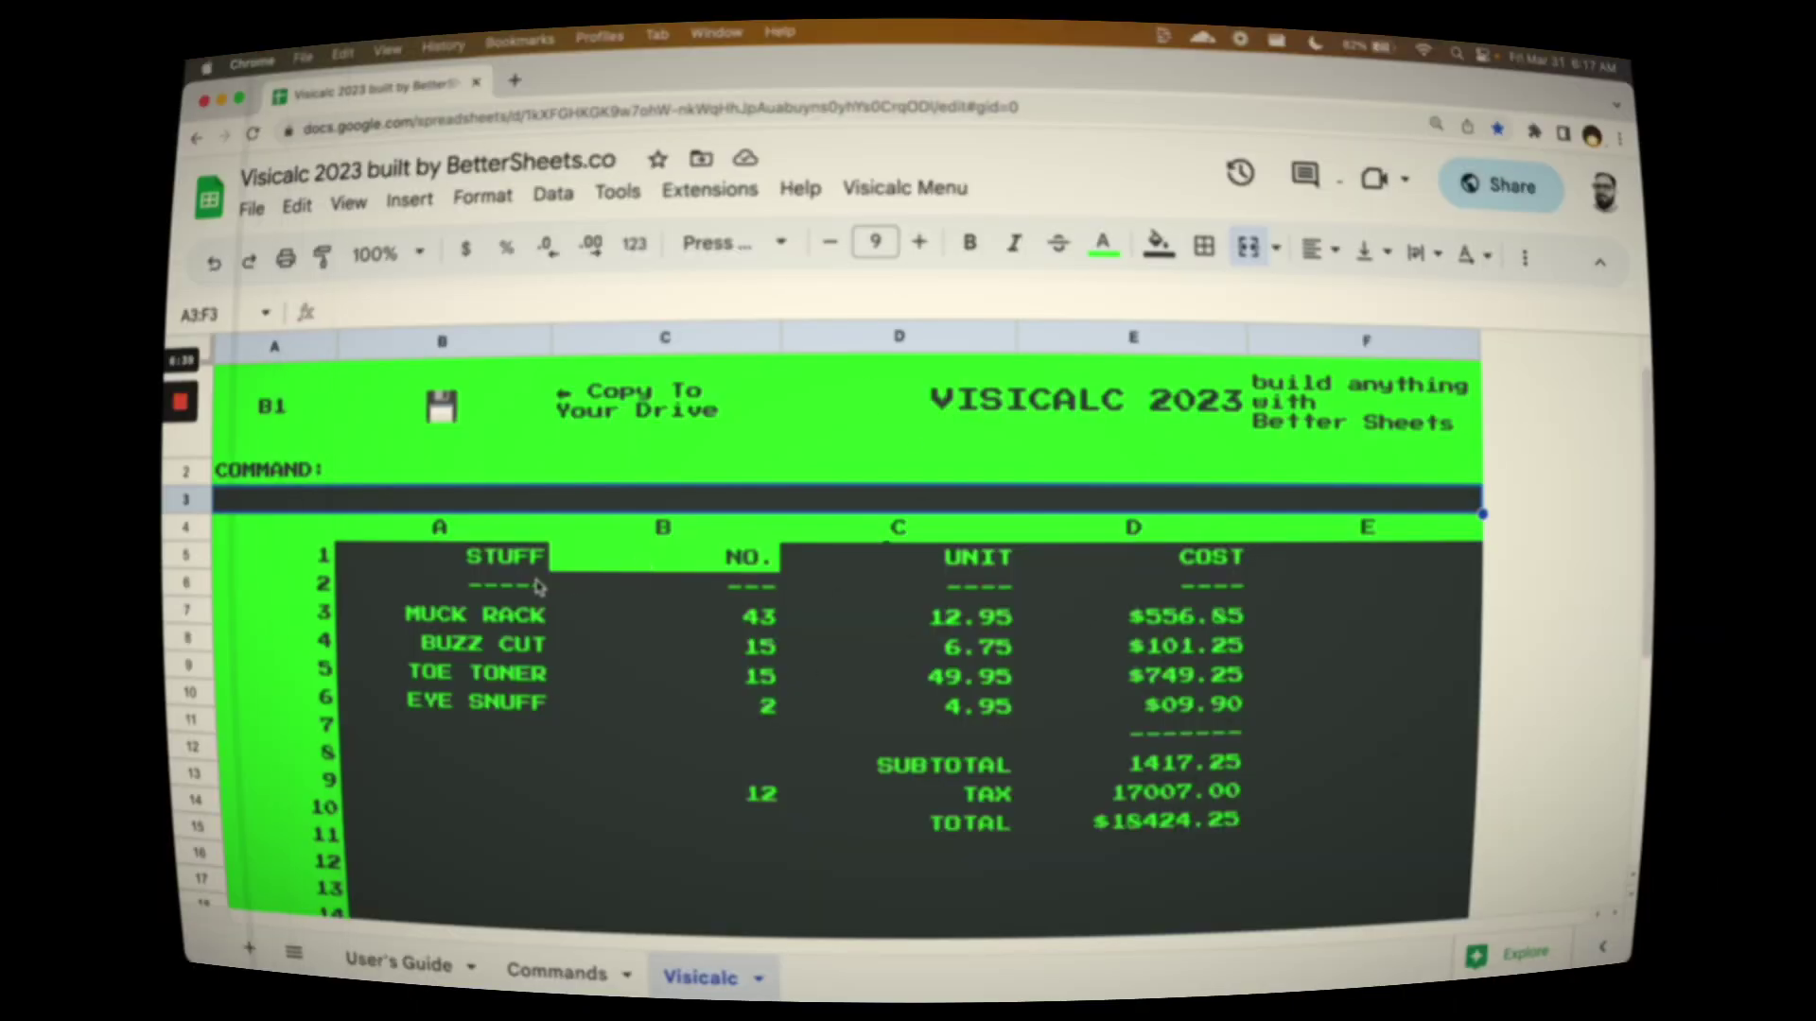
left_click(506, 587)
left_click(683, 568)
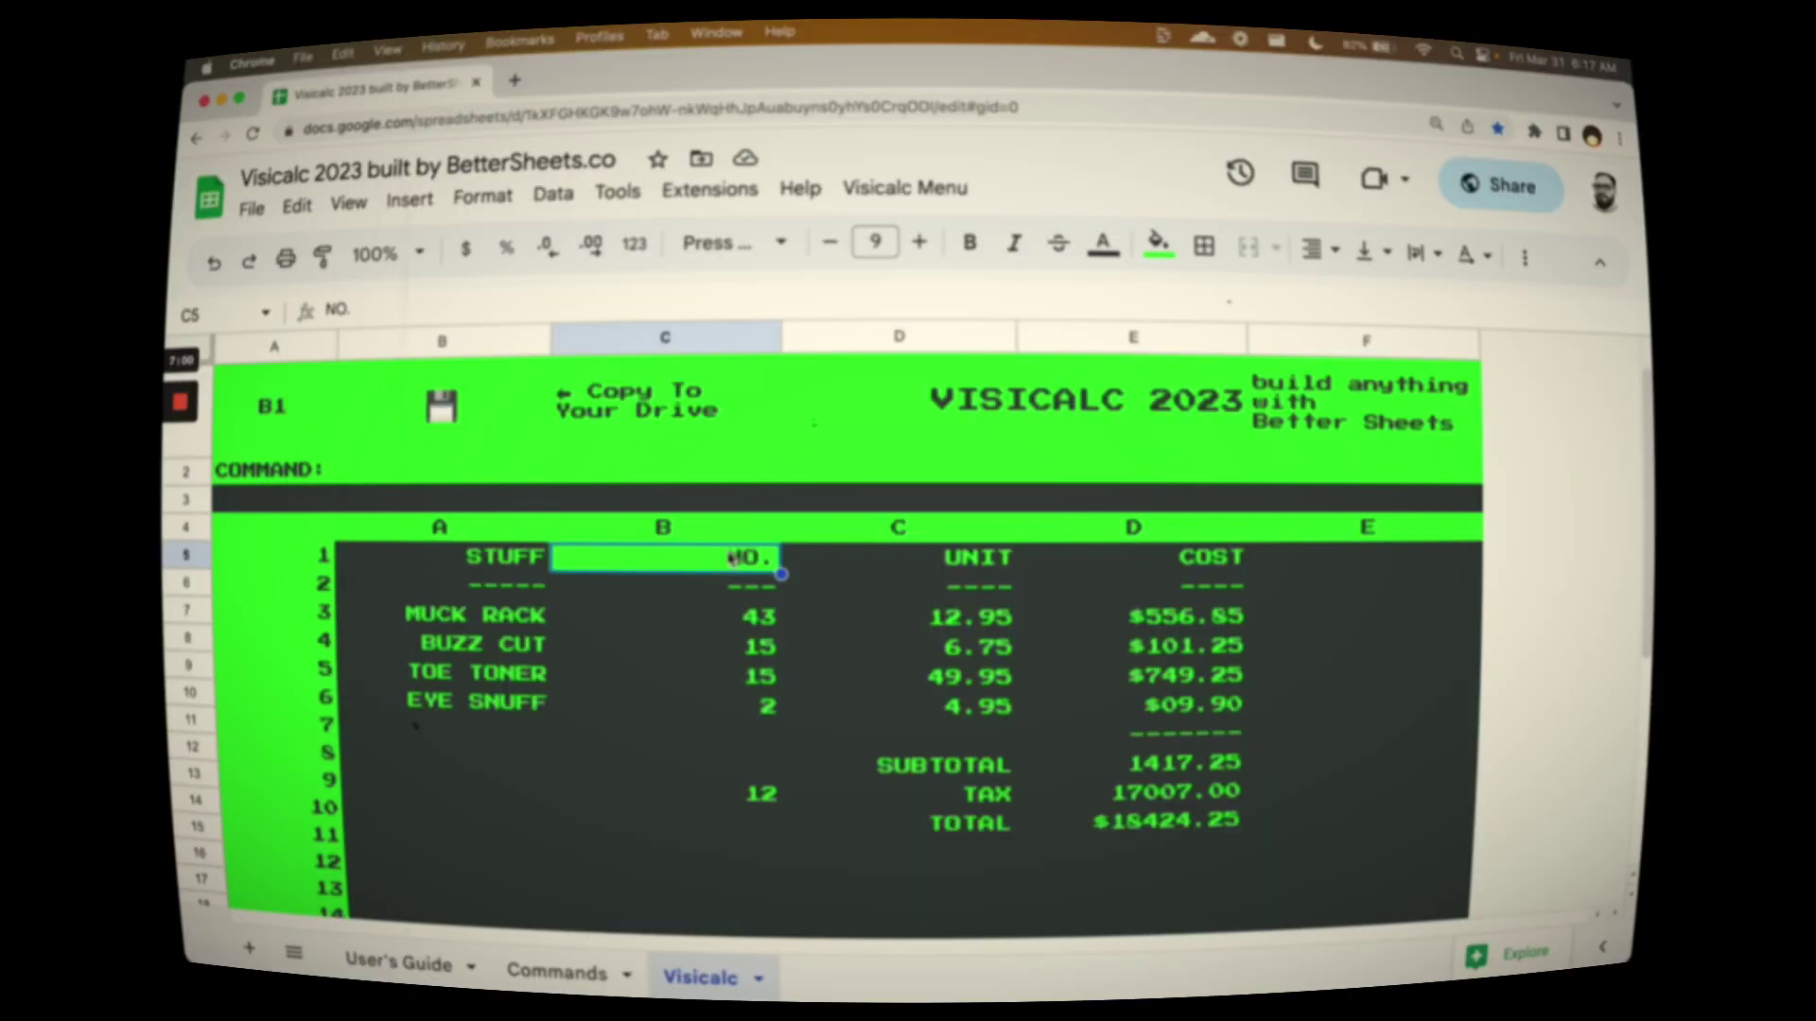
left_click_drag(480, 571, 1438, 591)
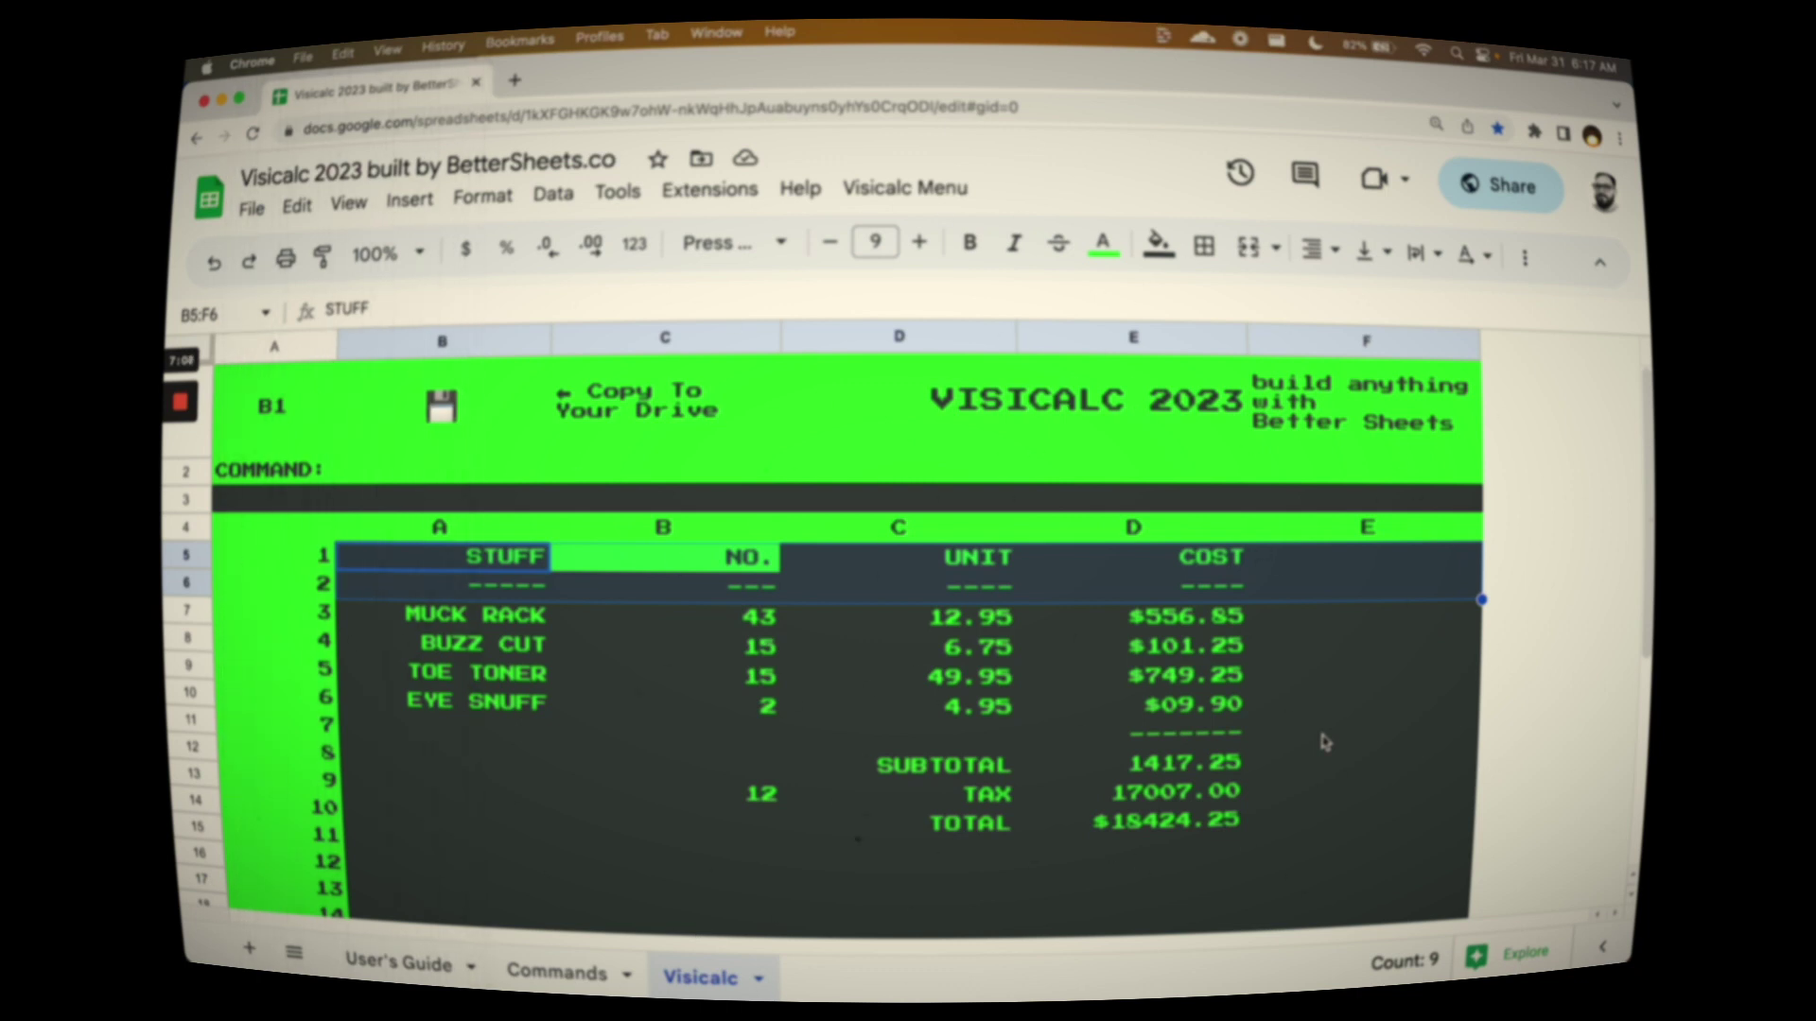
scroll(1277, 747, "down", 10)
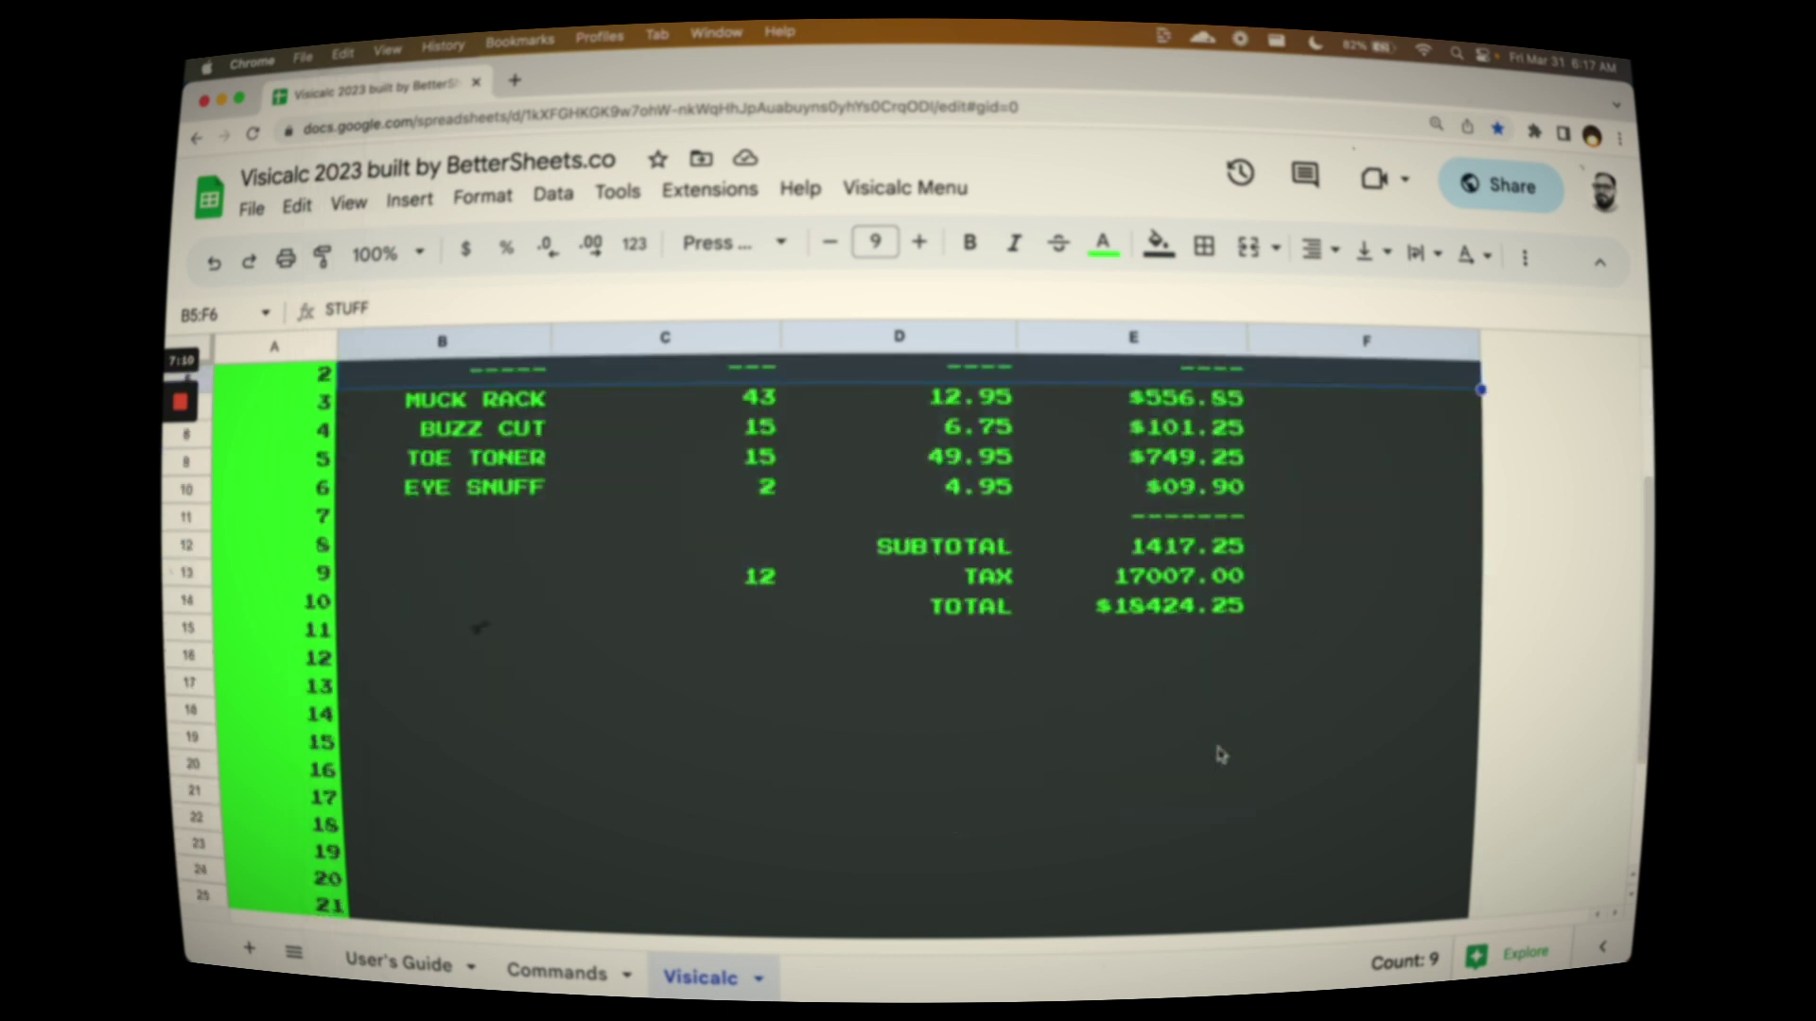
scroll(1216, 750, "up", 10)
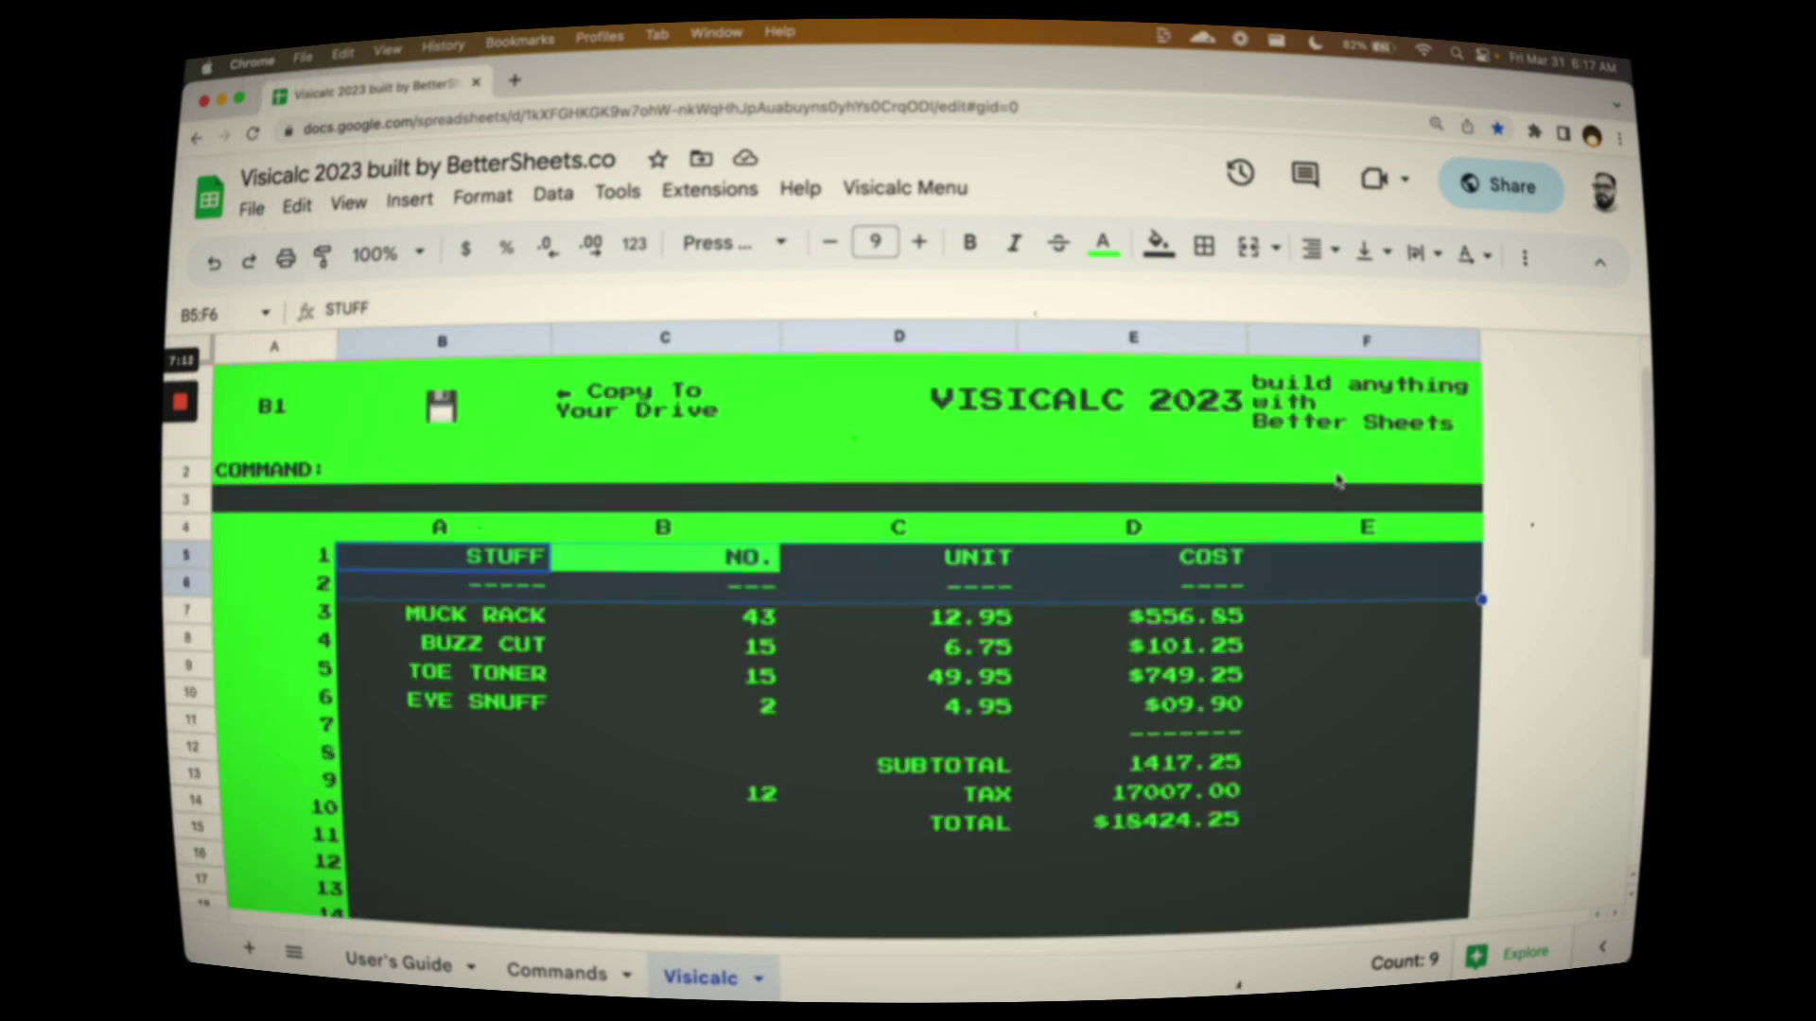
left_click(1338, 342)
right_click(1331, 342)
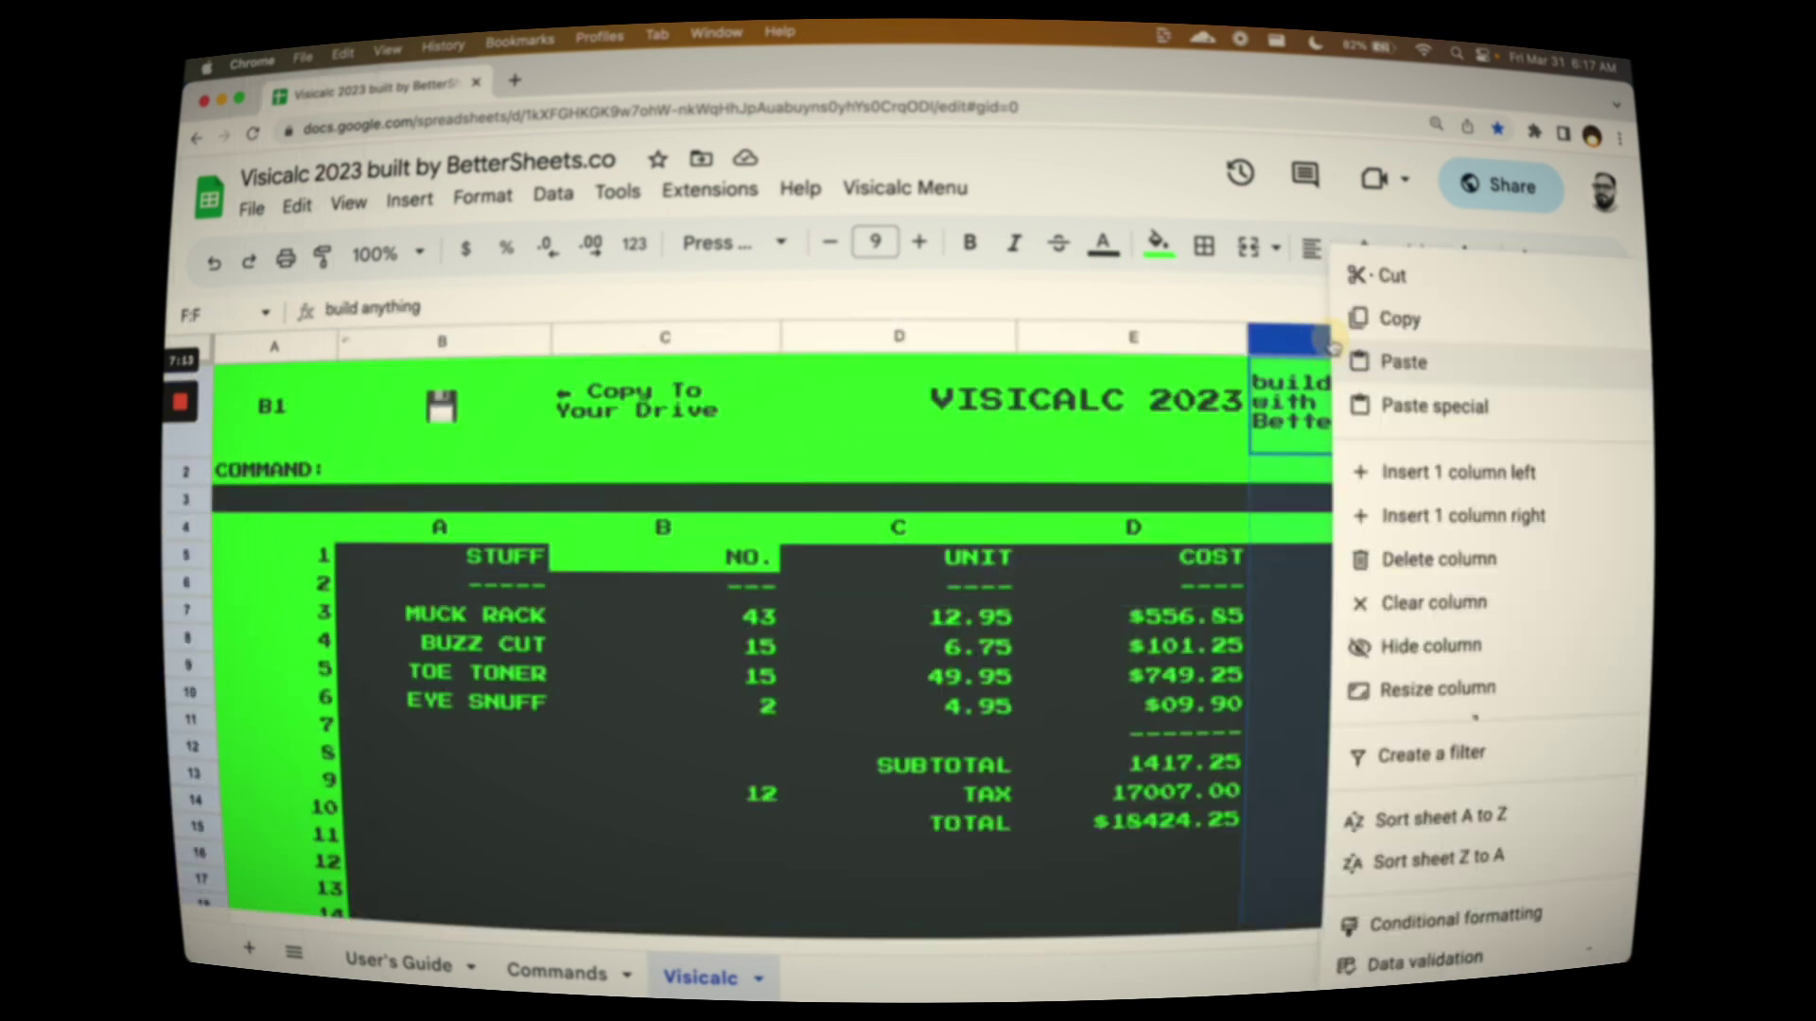
Step: Insert one column to the right of column F and return to the Visicalc sheet
left_click(1394, 516)
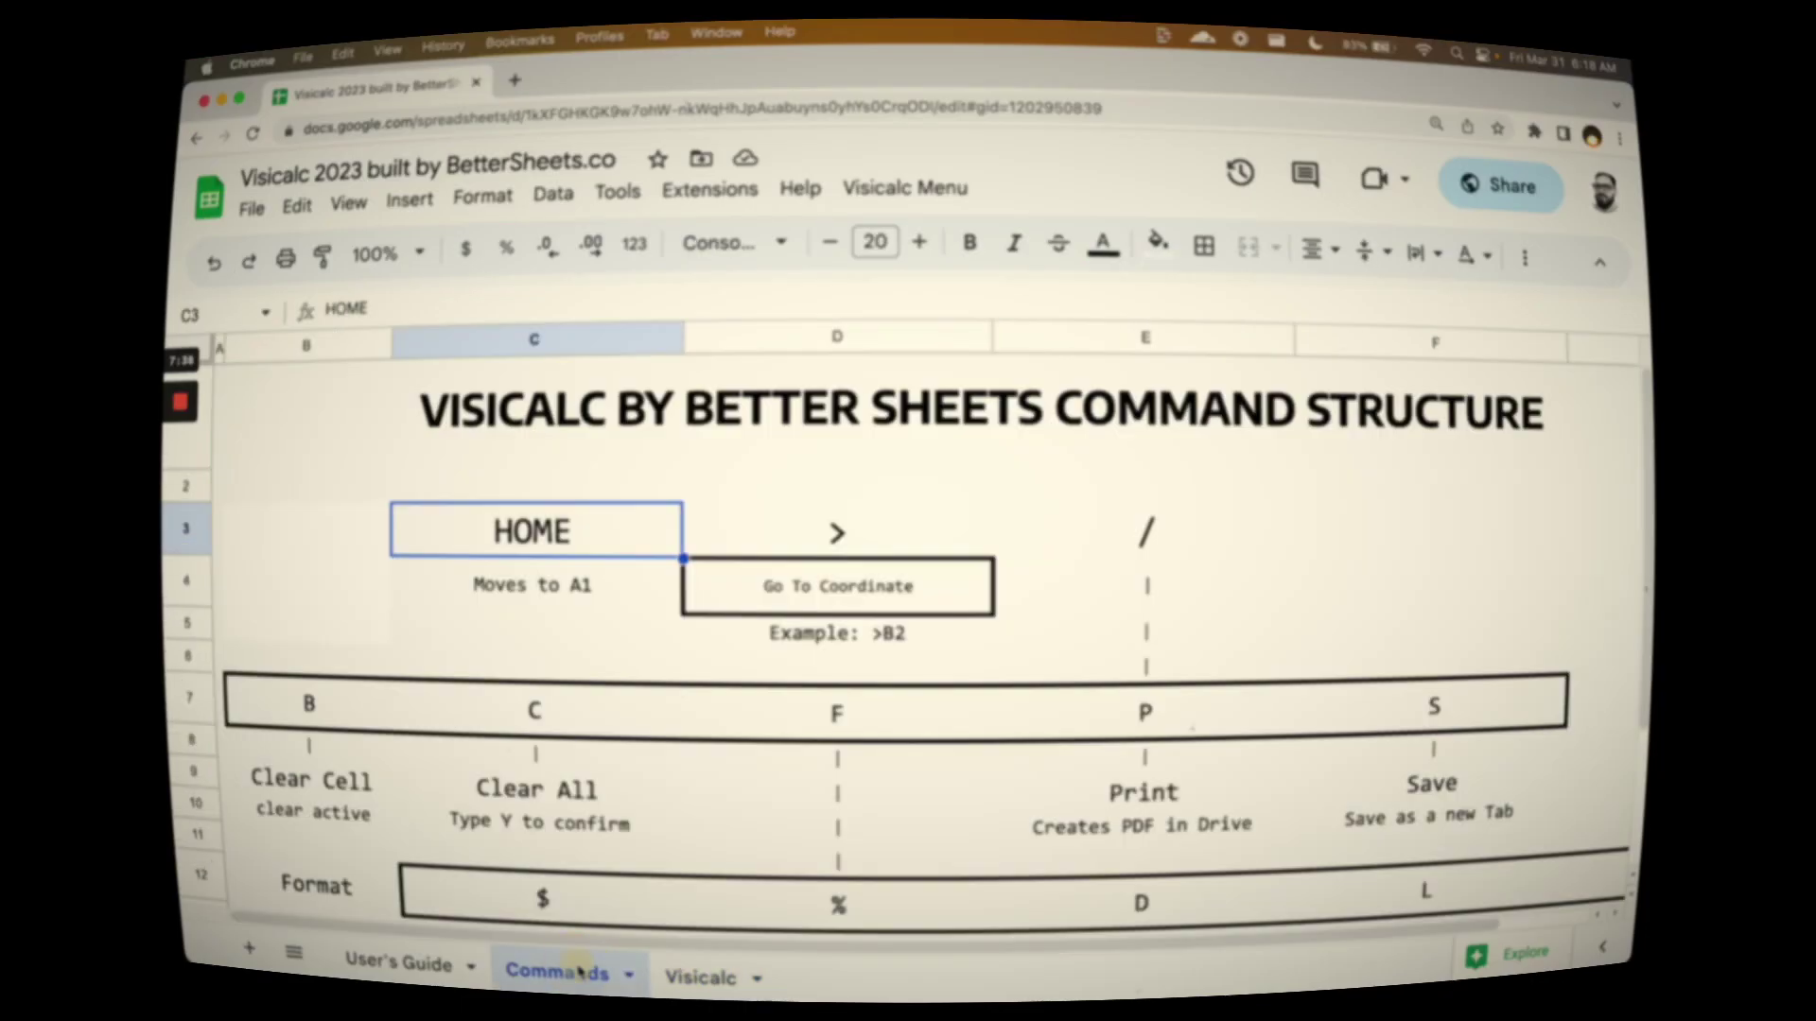
left_click(700, 977)
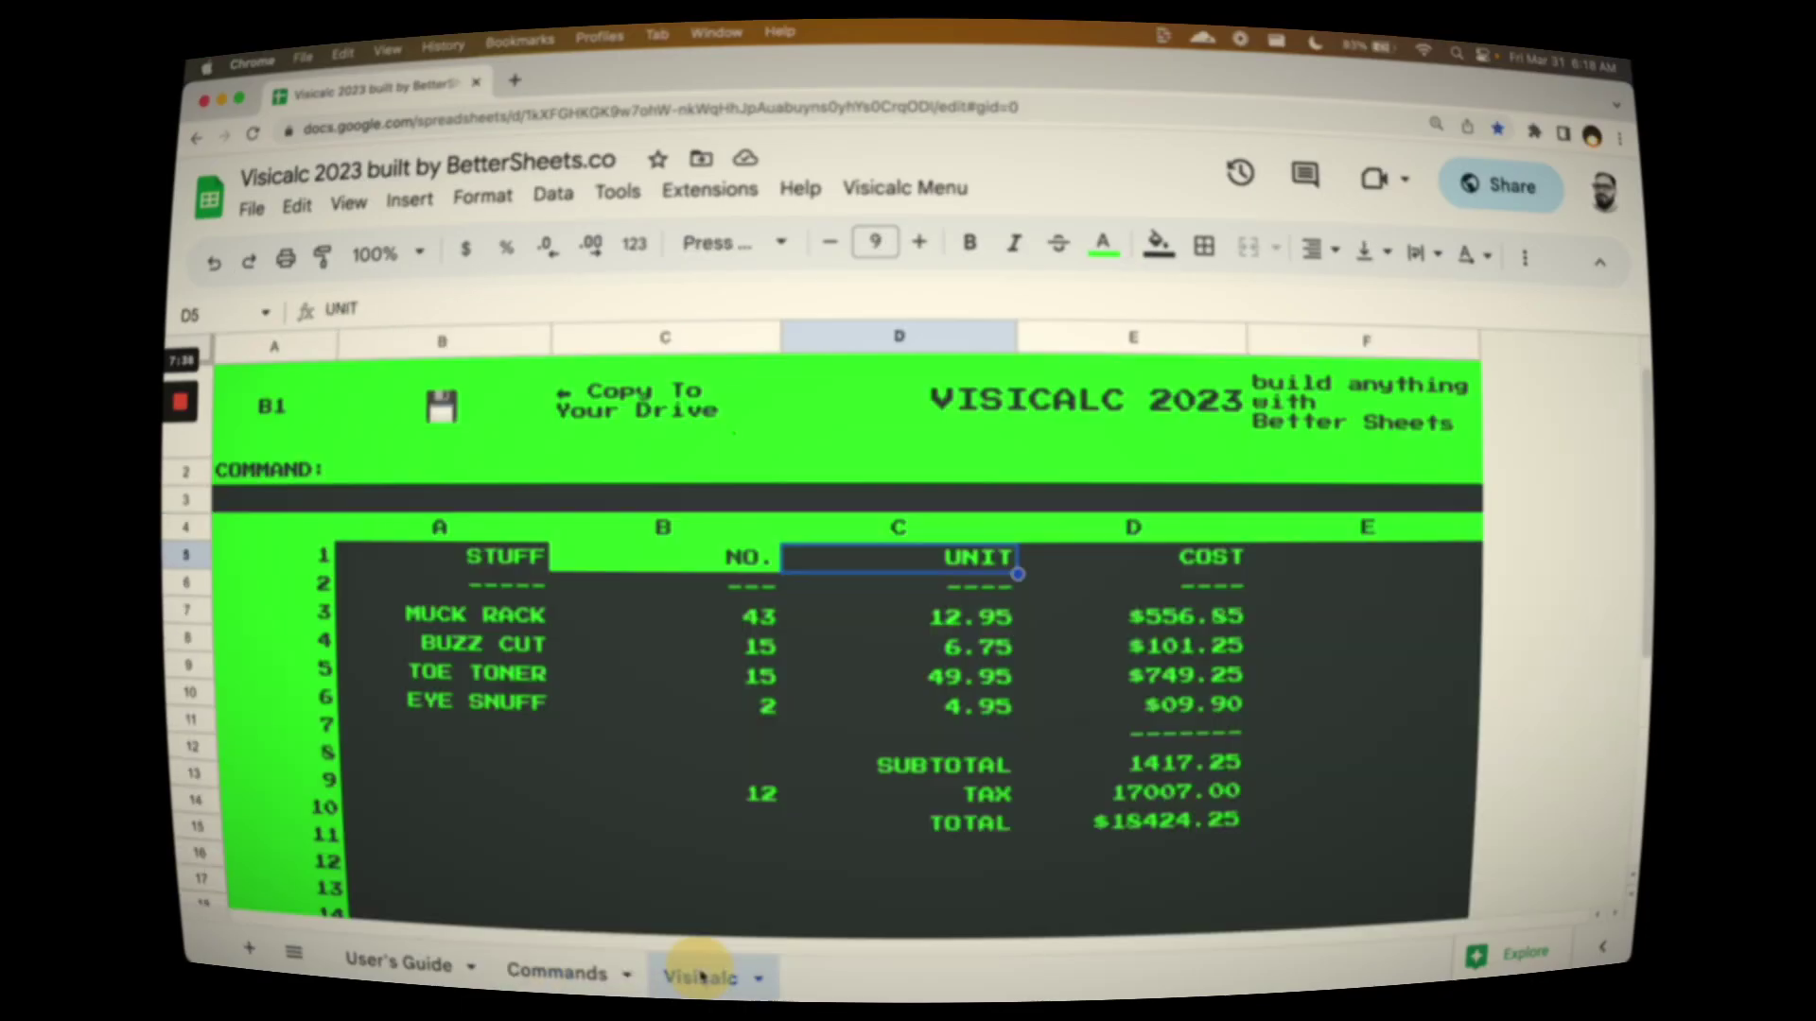
Step: Enter HOME in the COMMAND cell to send VisiCalc to A1
left_click(478, 571)
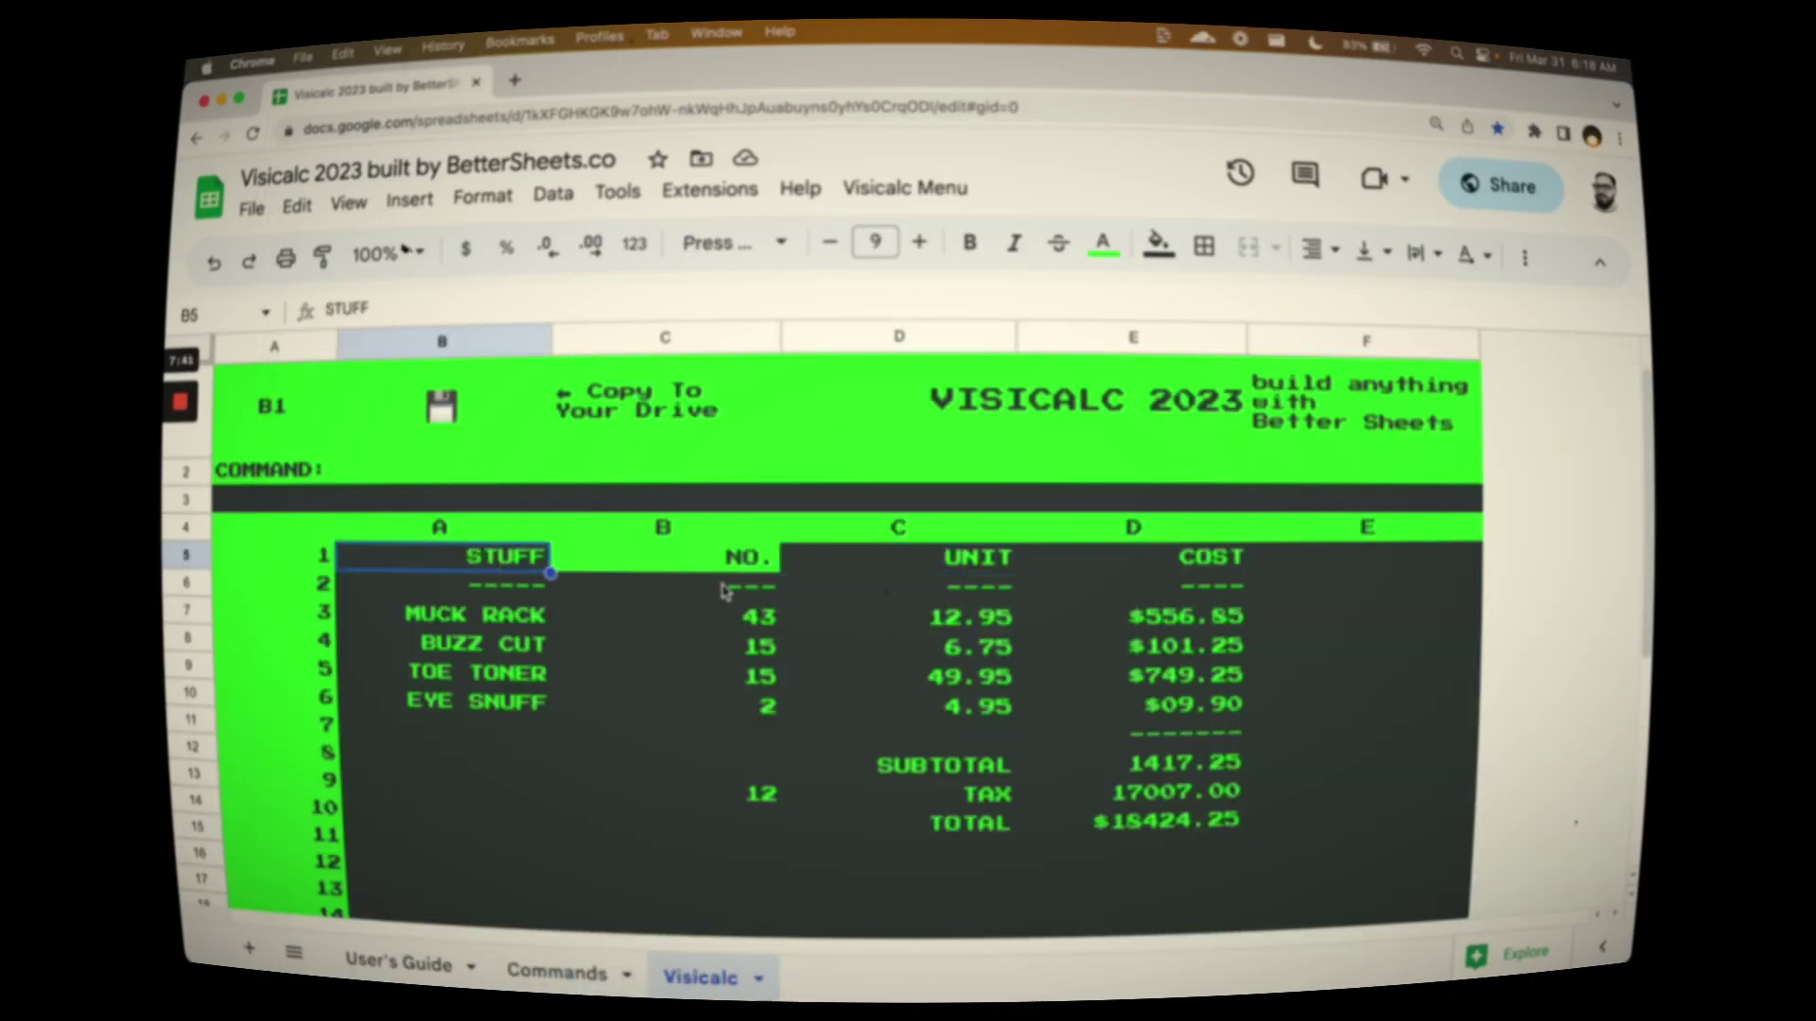
left_click(826, 817)
left_click(373, 459)
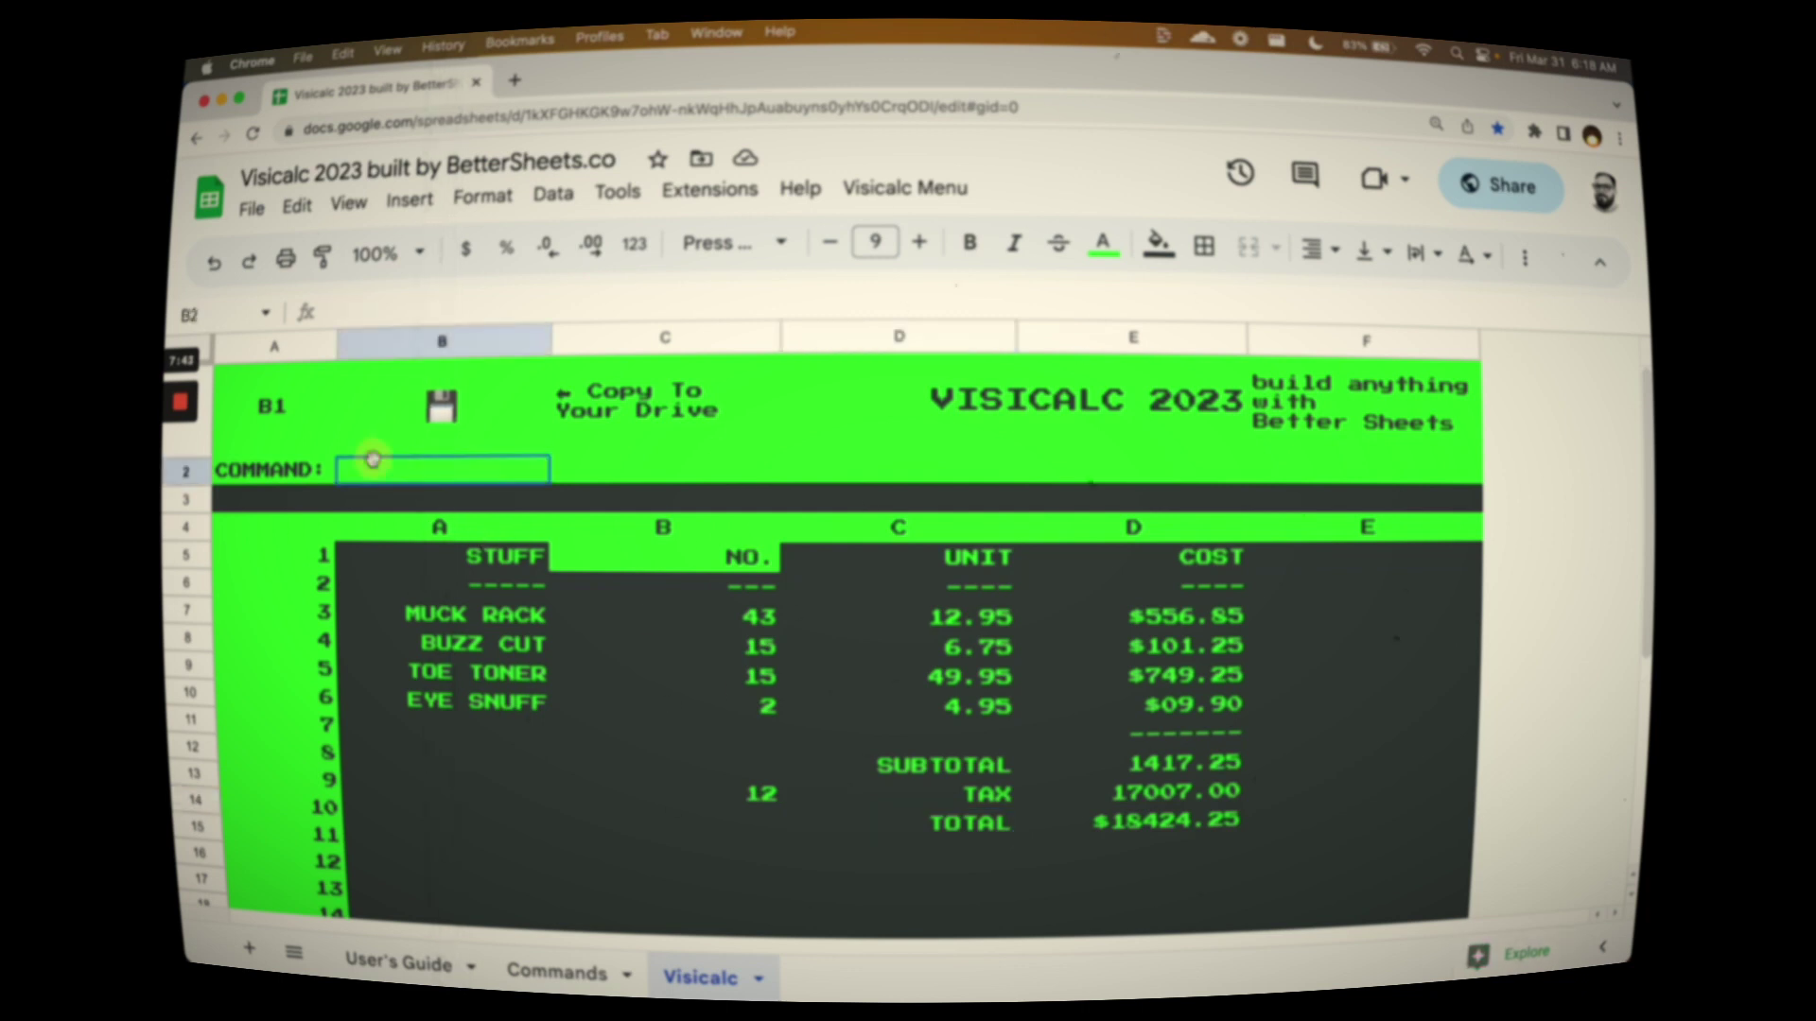
type("HOME")
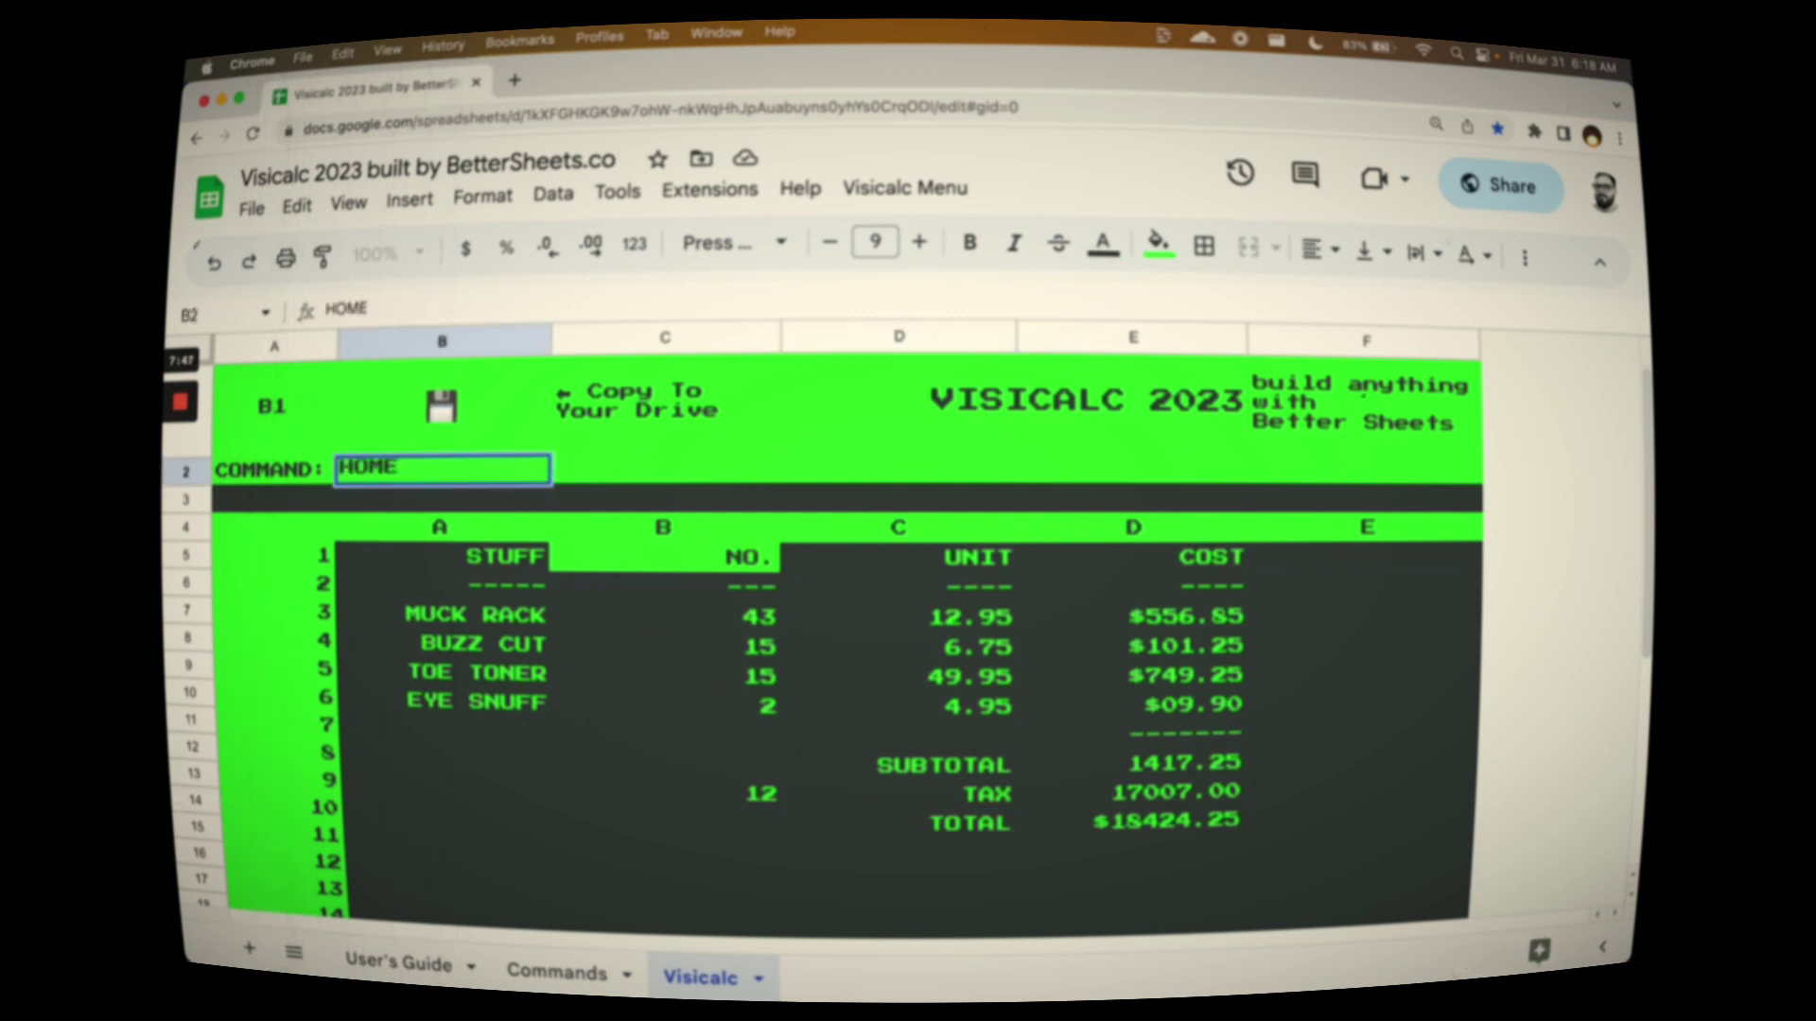
key("Return")
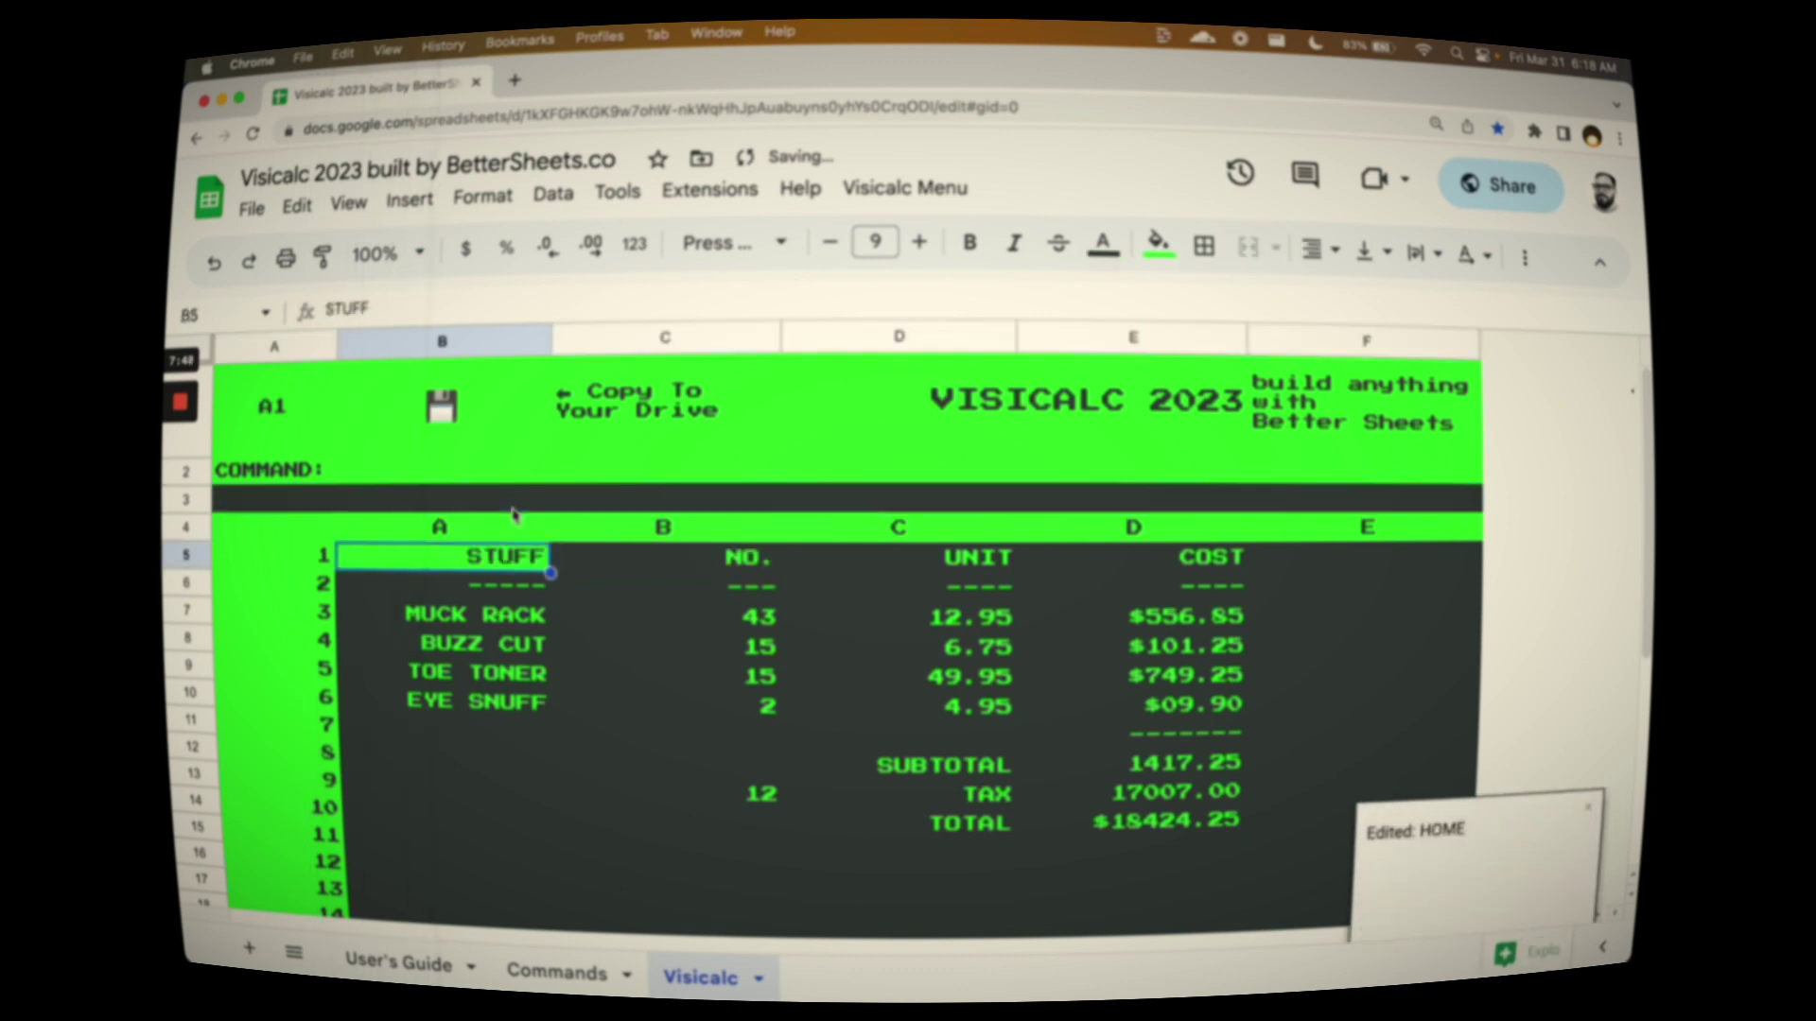
Step: Enter >D1 in the COMMAND cell to make the COST heading active
left_click(450, 478)
type(">")
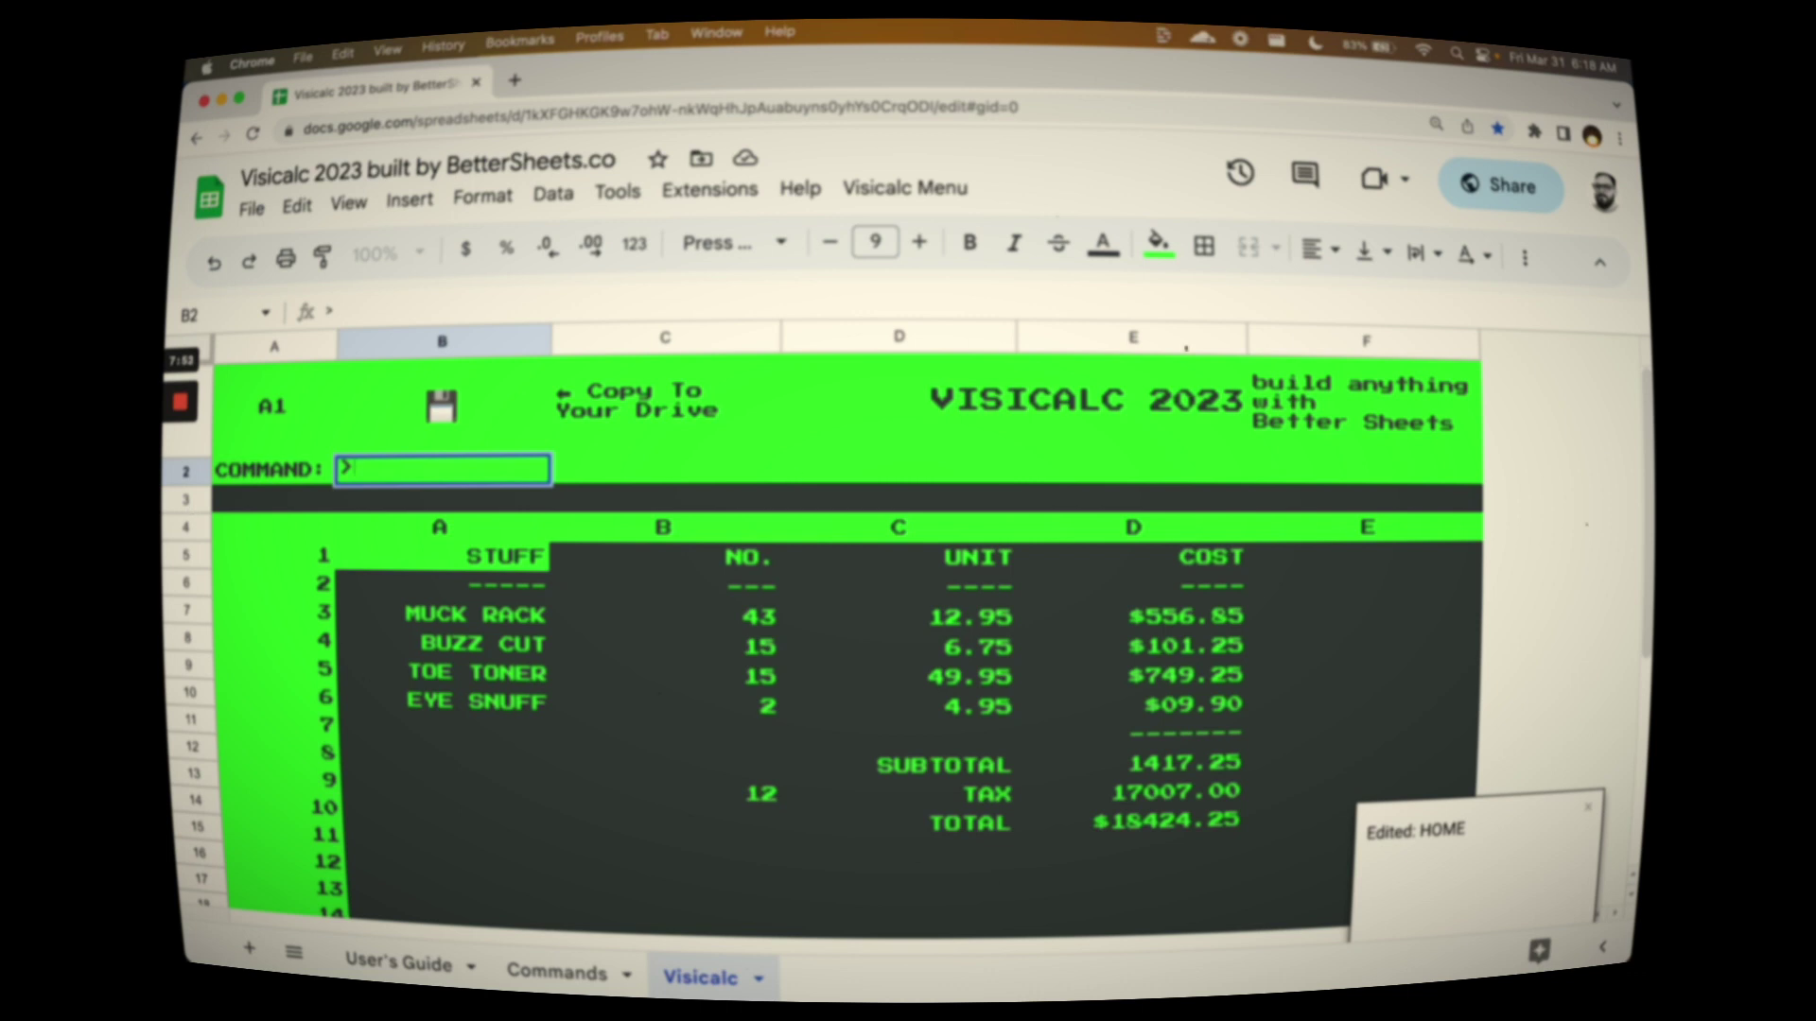
type("D1")
key("Return")
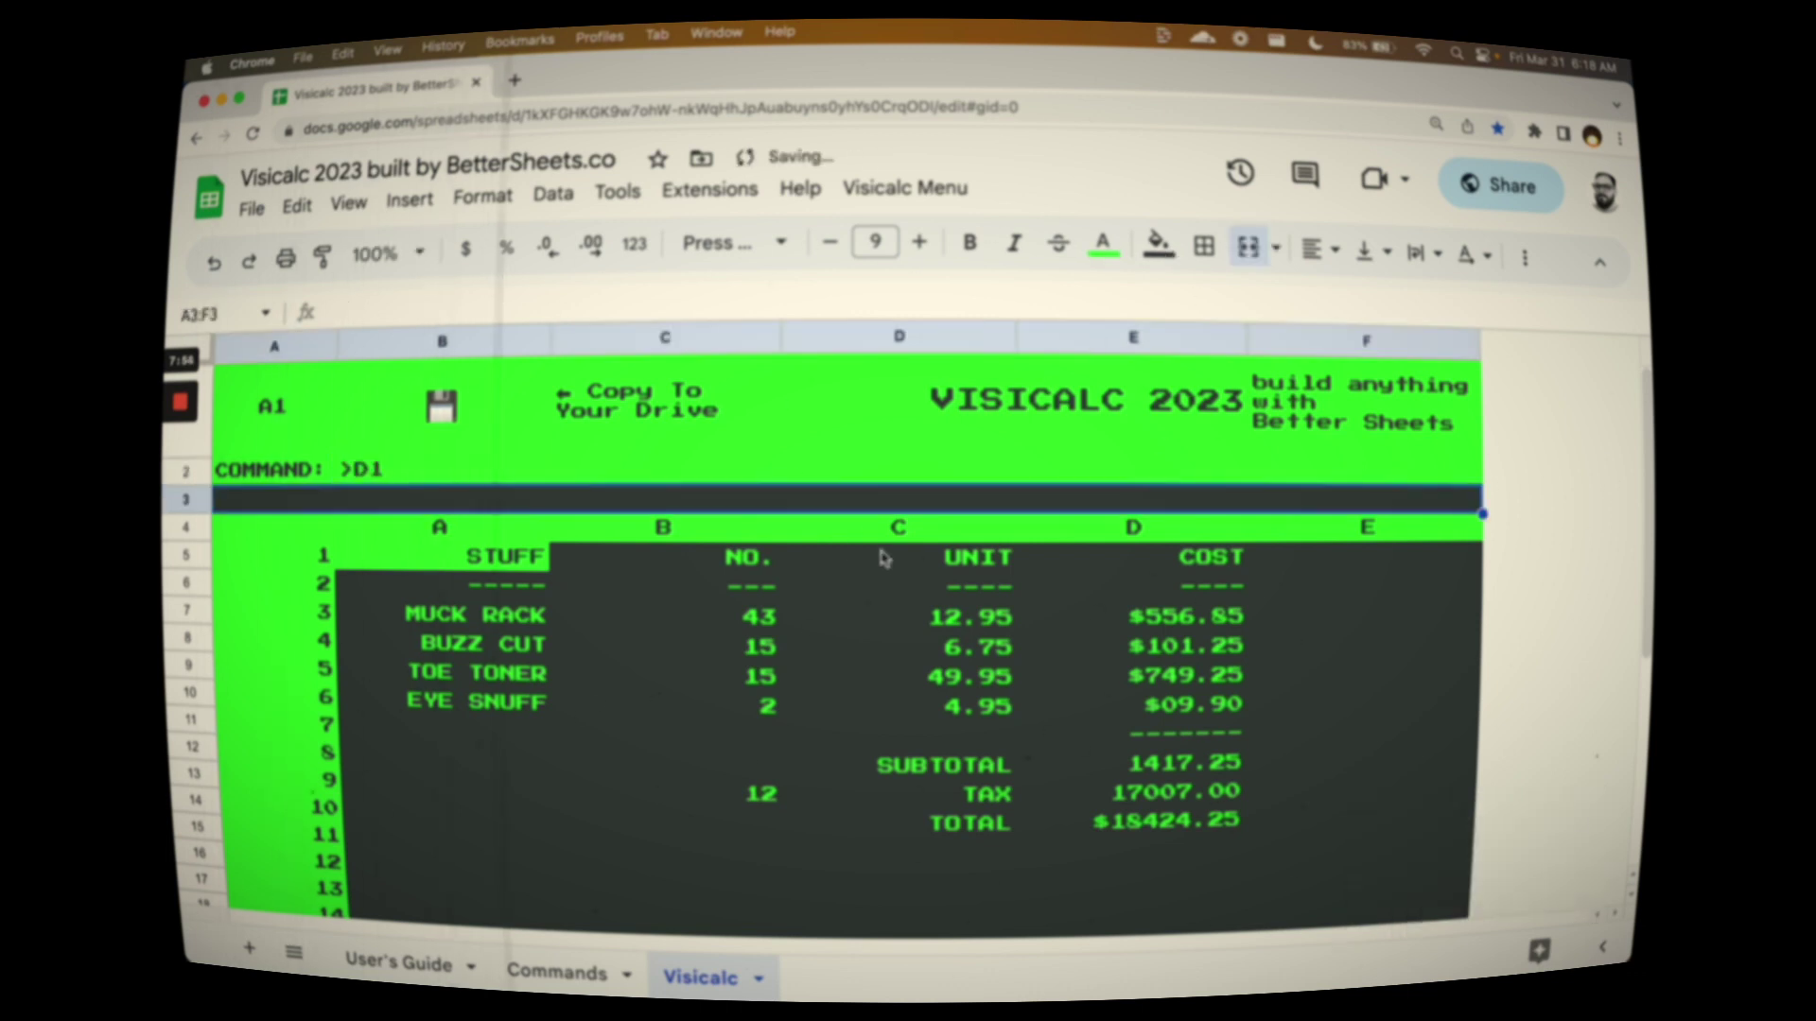
Step: Look up the C command on the Commands sheet, then return to the Visicalc sheet
left_click(557, 972)
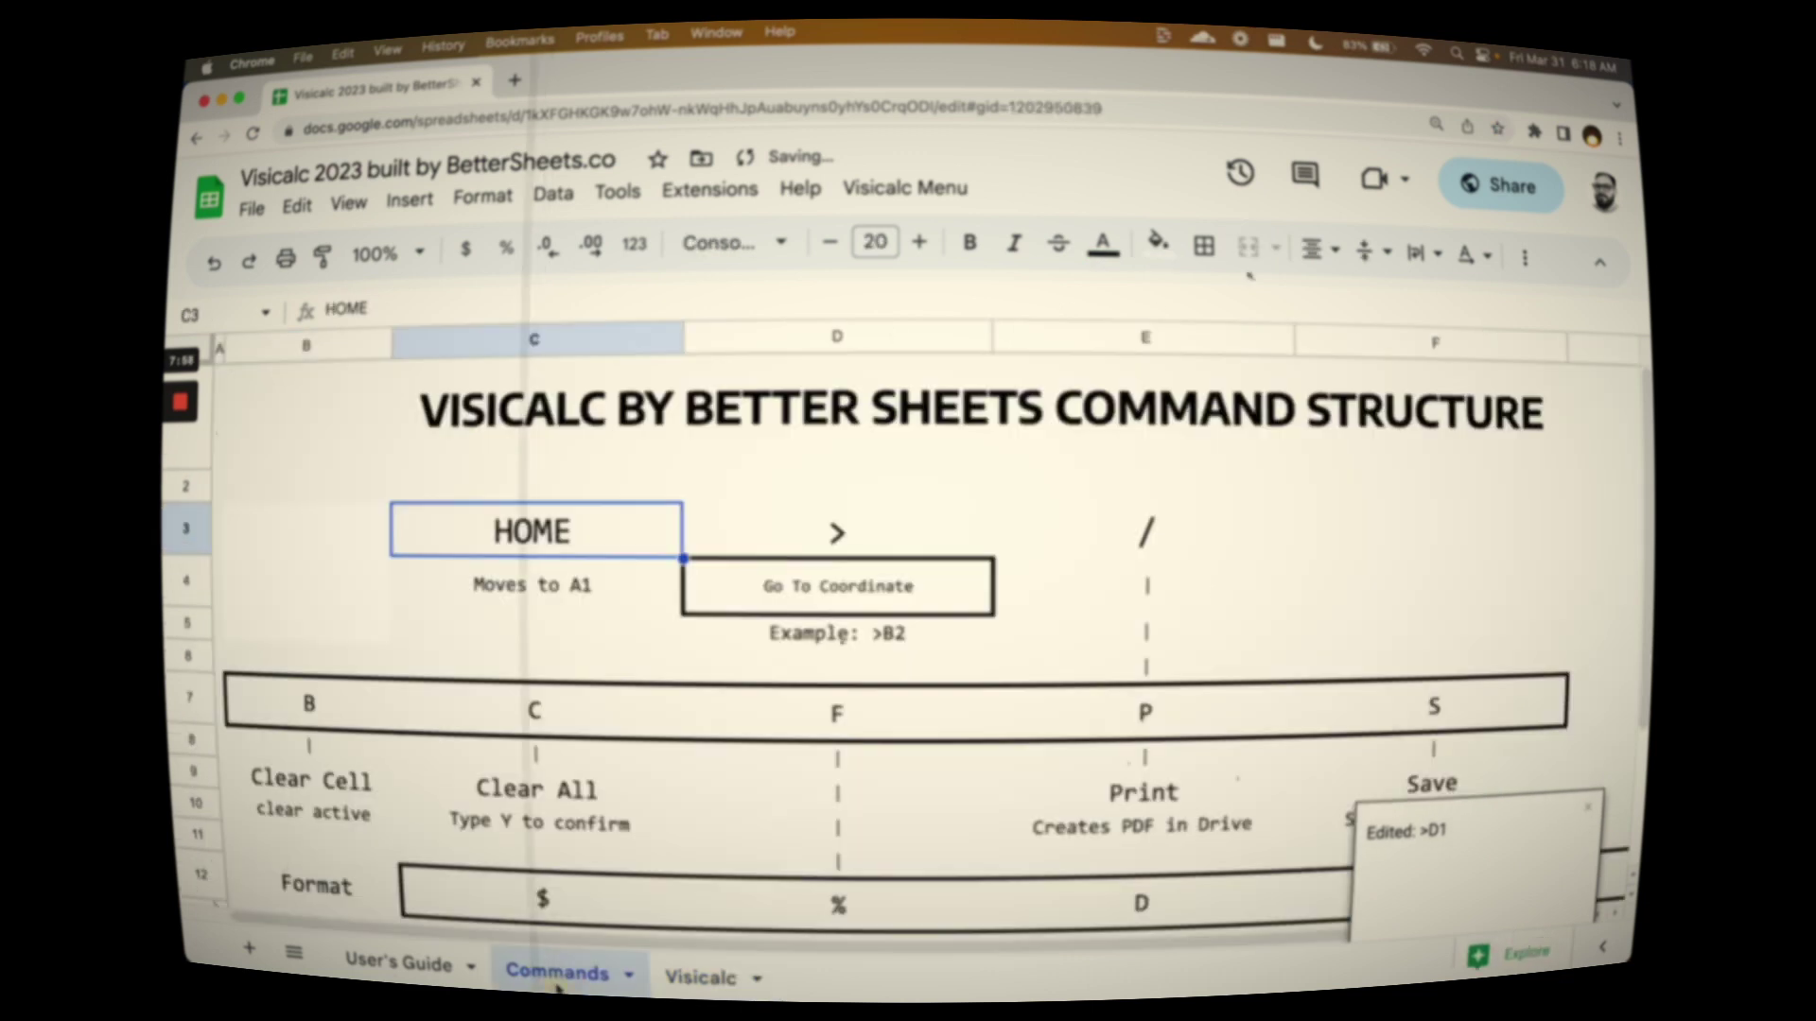
left_click(609, 722)
scroll(951, 641, "down", 2)
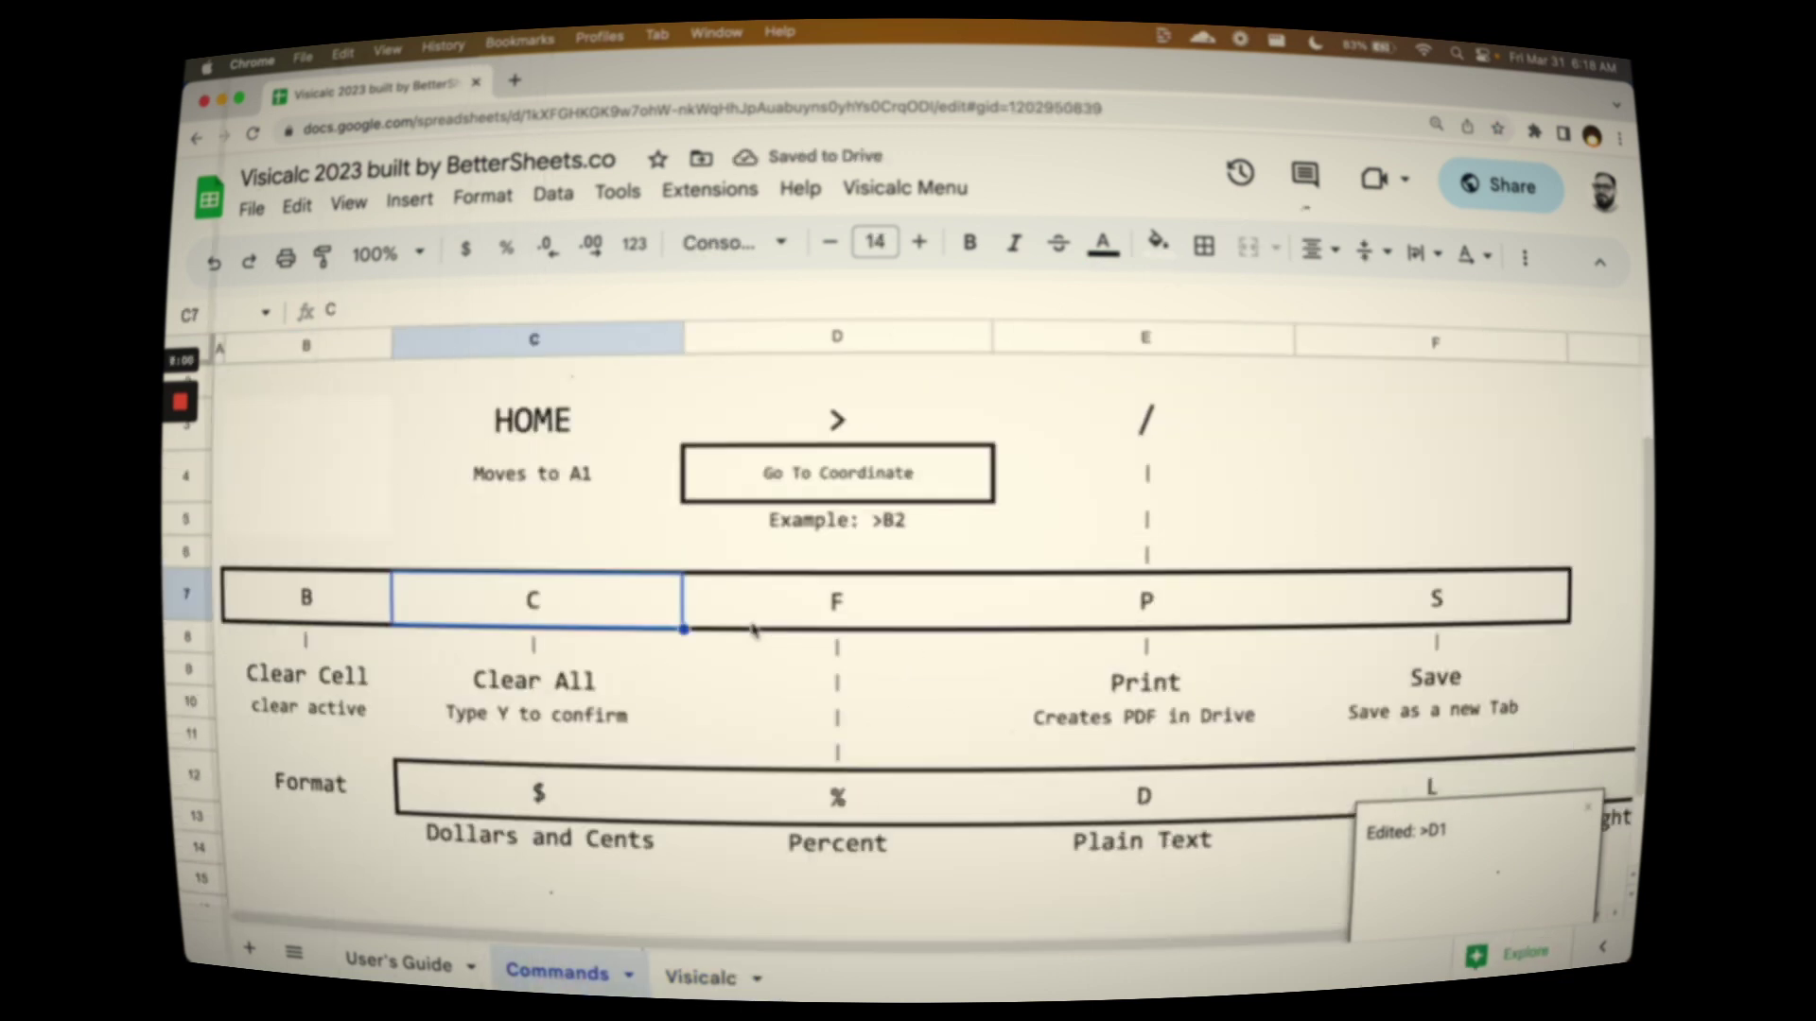
left_click(700, 980)
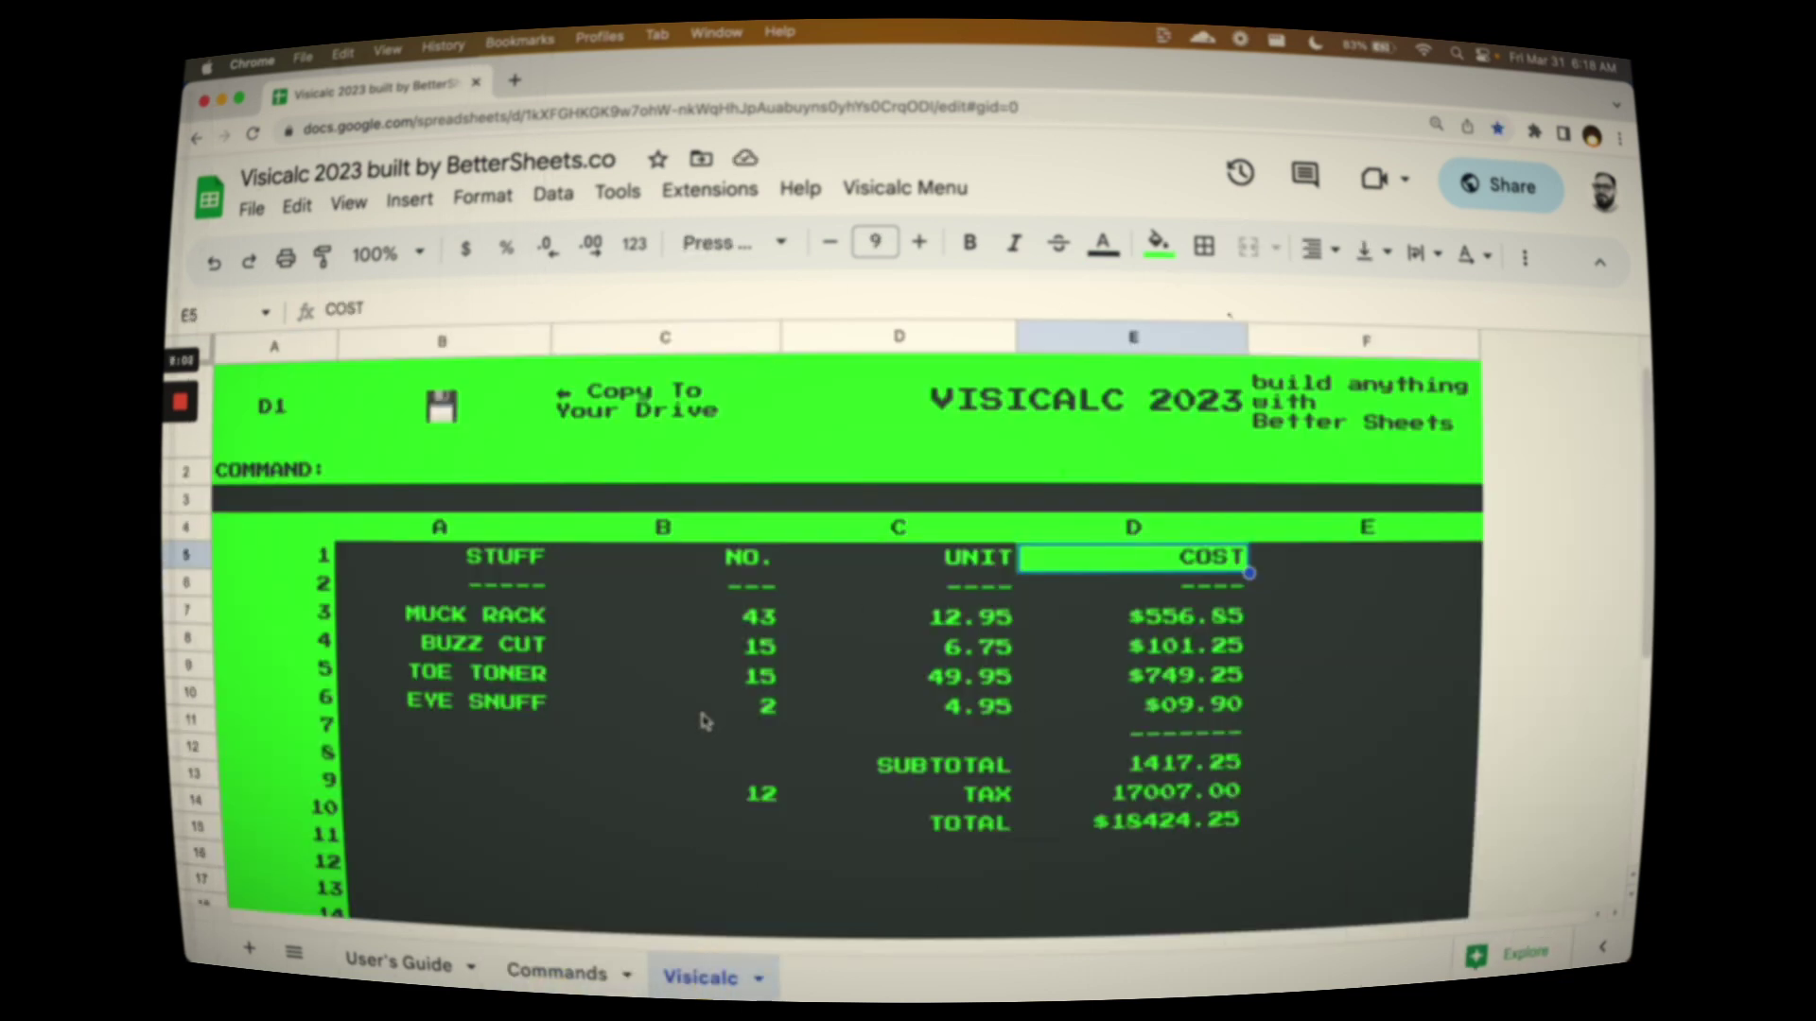
Step: Enter /S in the COMMAND cell to create a timestamped Visicalc Saved snapshot tab
left_click(640, 561)
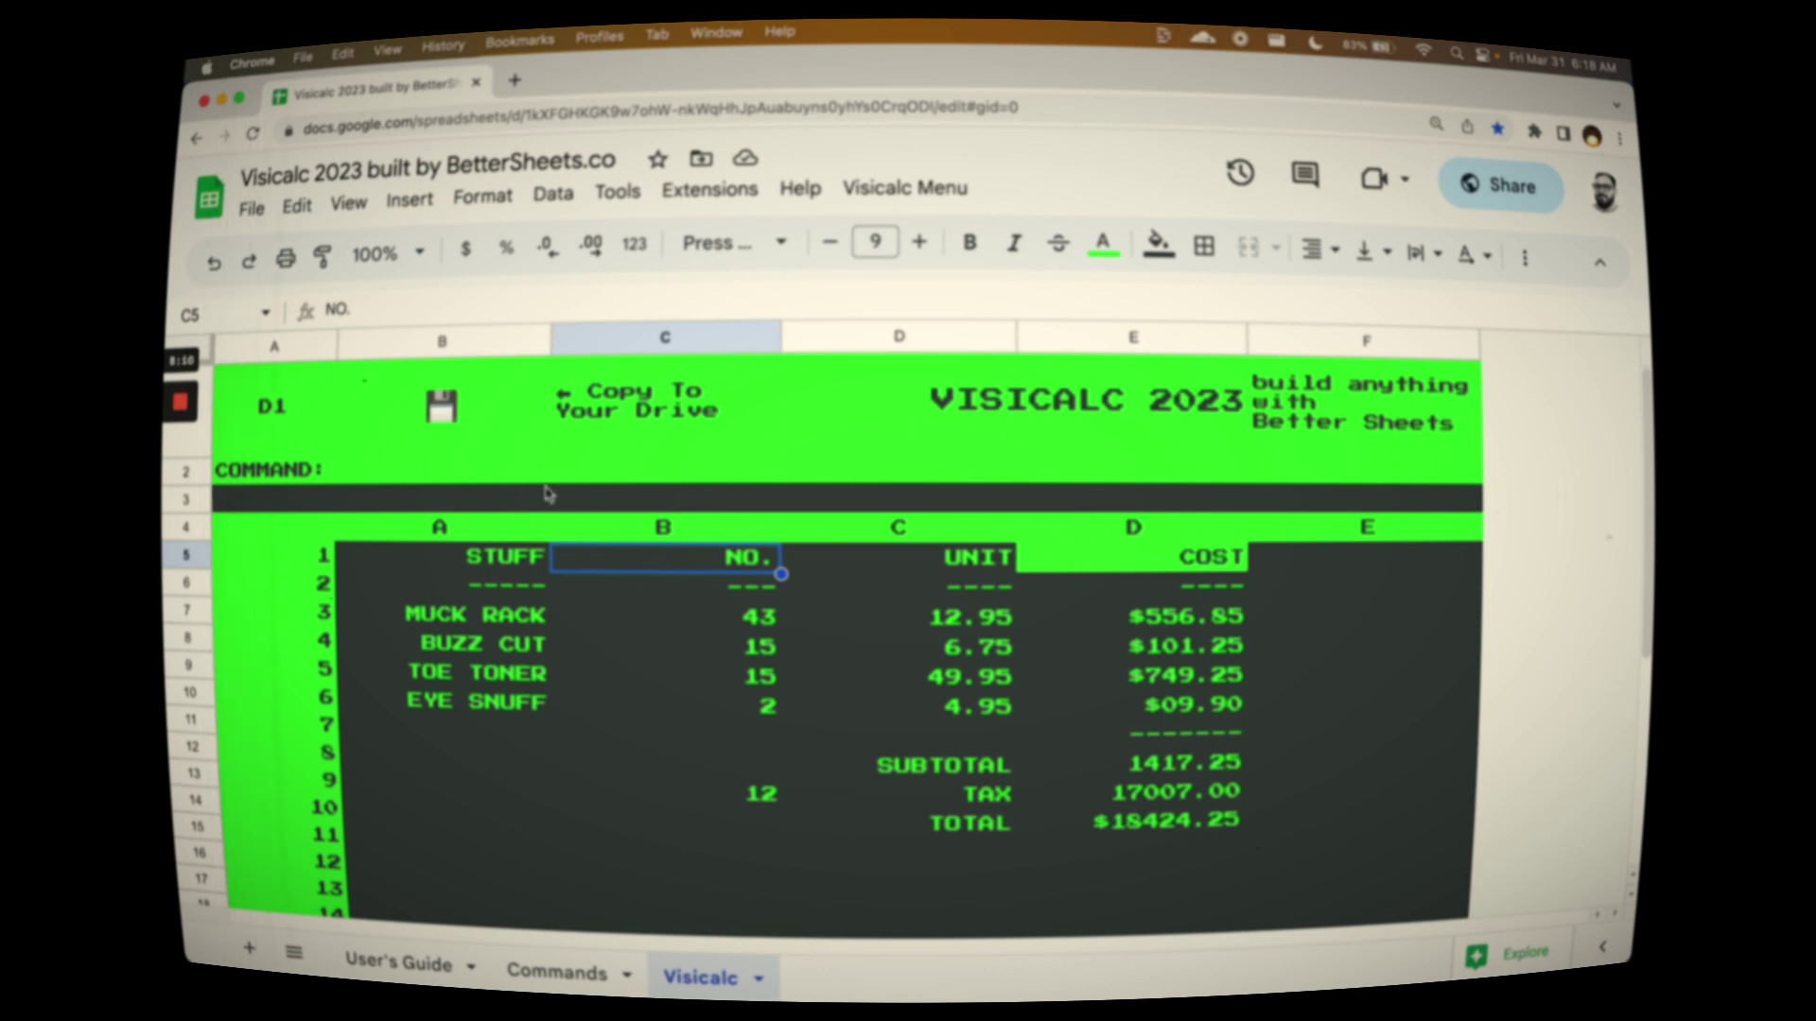
left_click(374, 480)
type("/S")
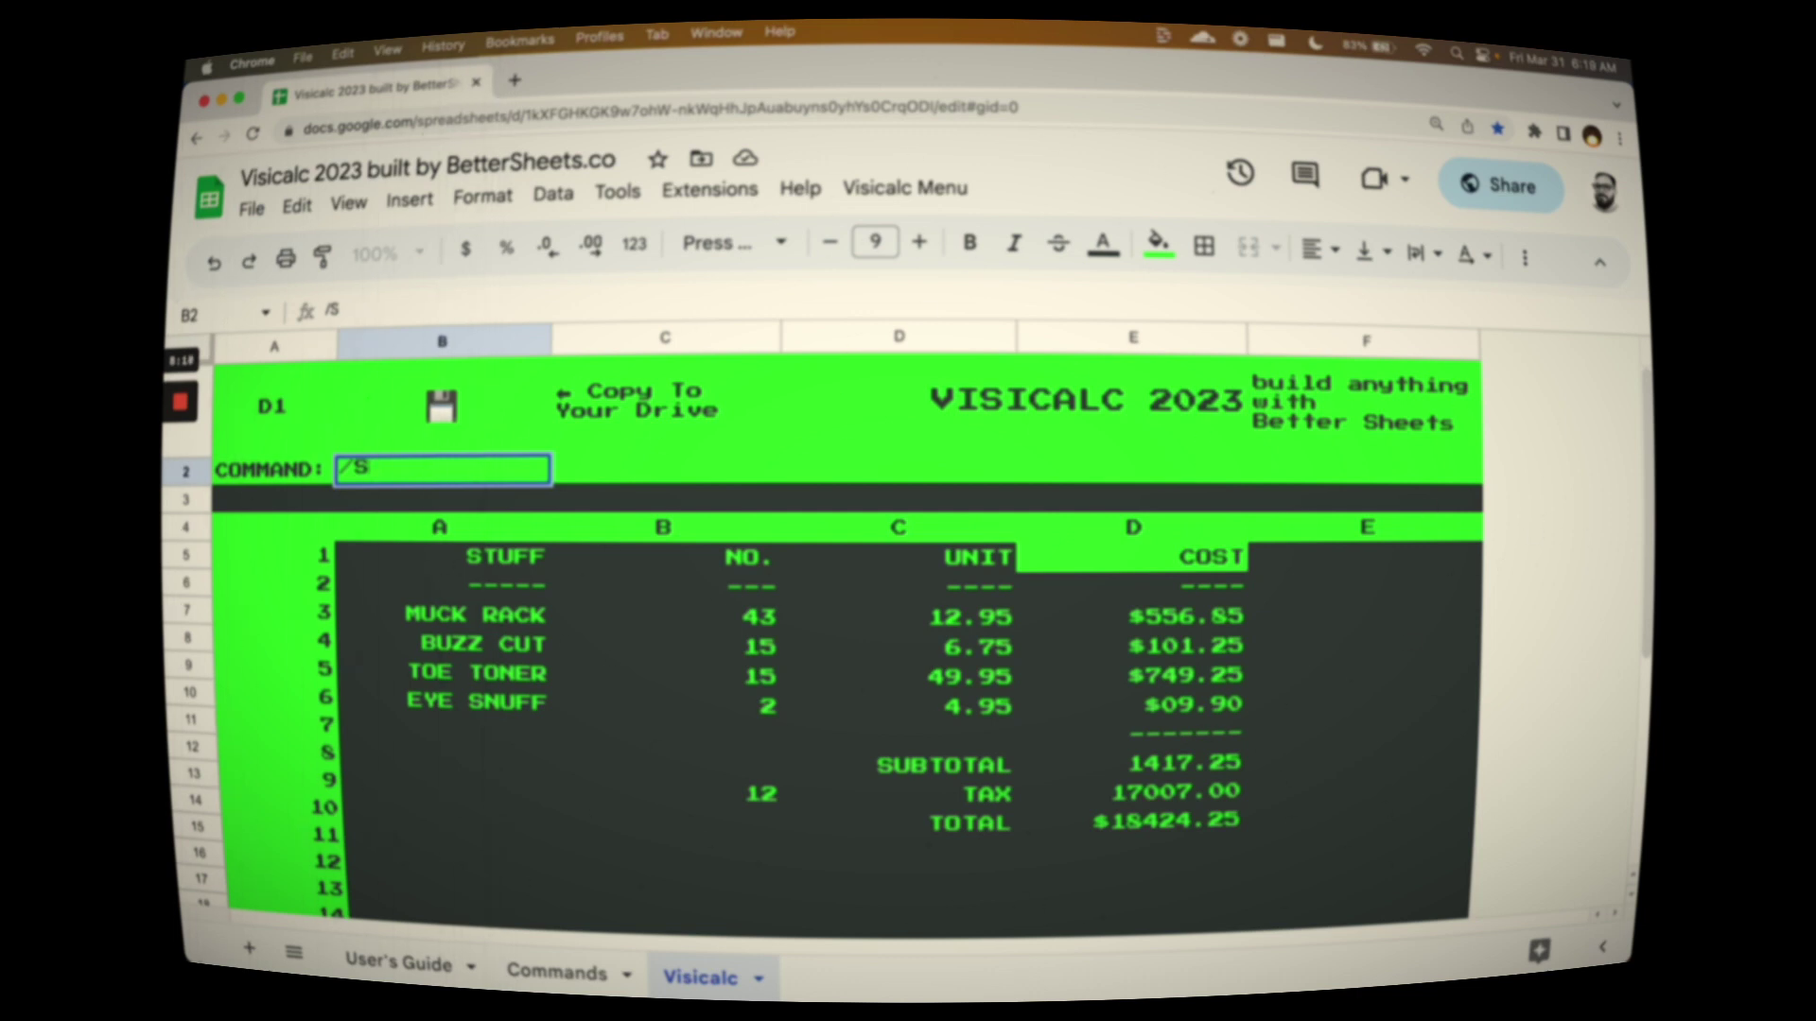
key("Return")
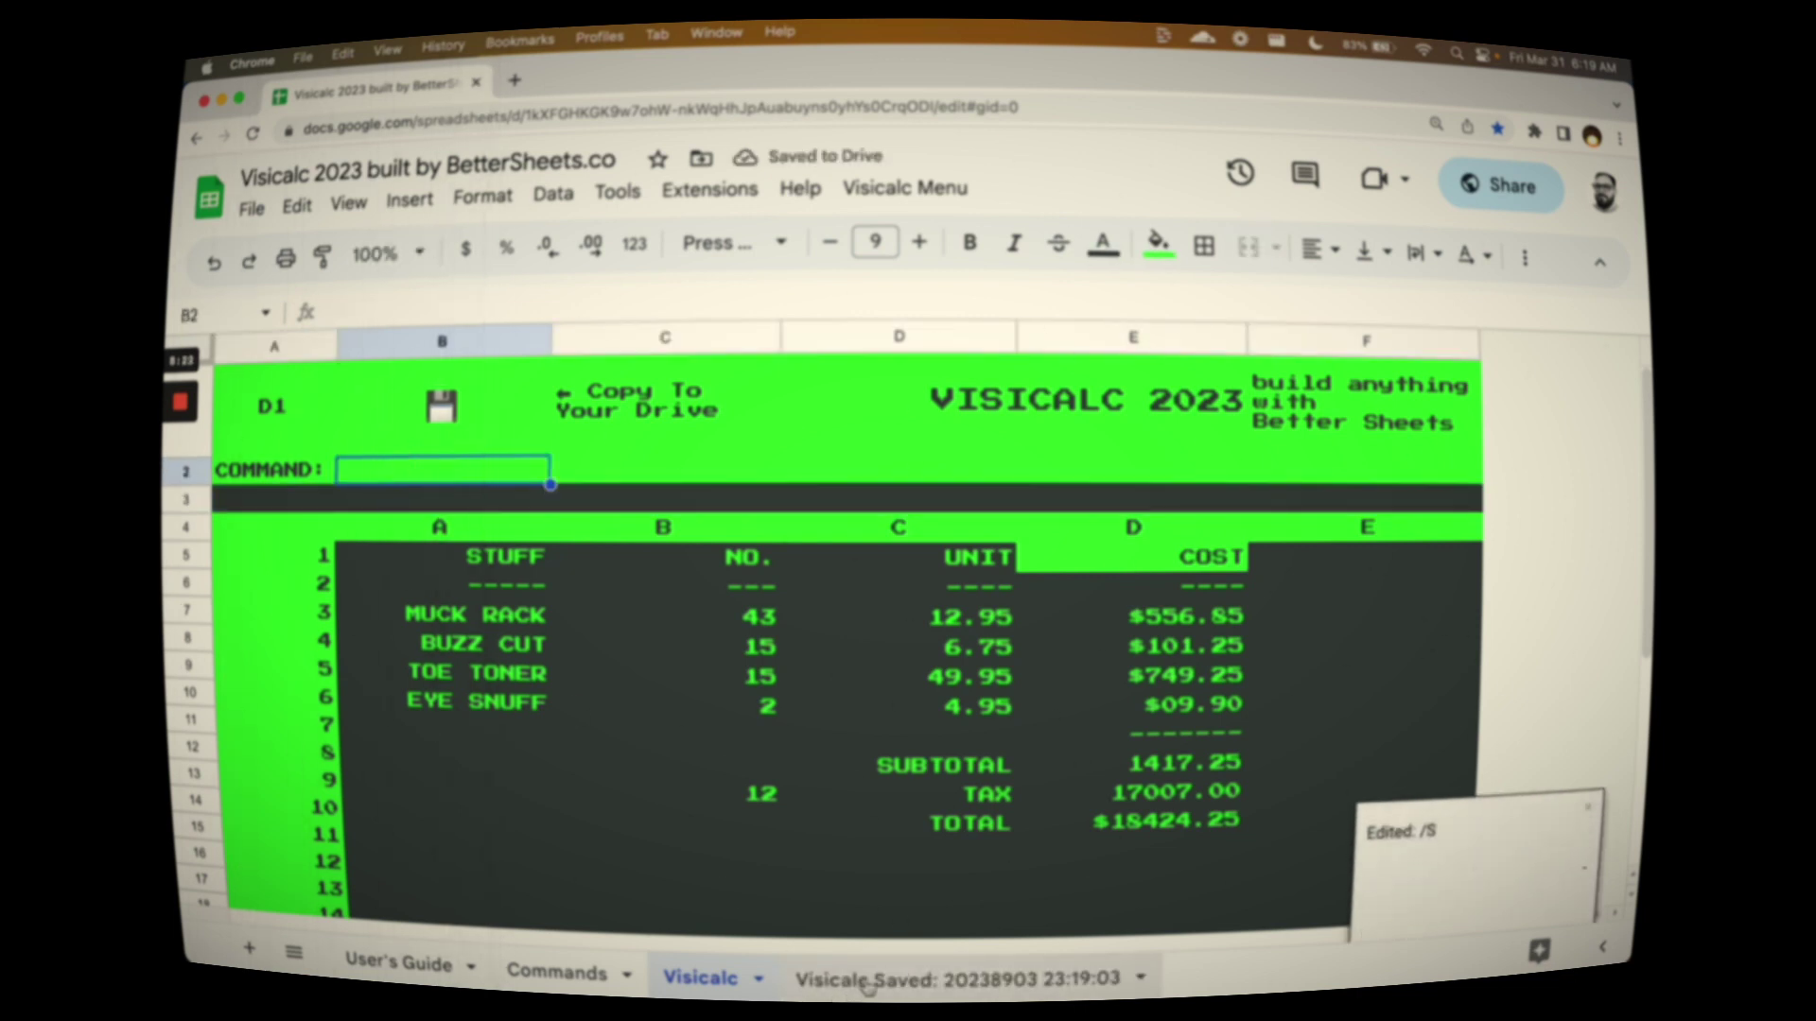
Step: Enter /P to run the print command, then inspect the formula behind the dashes under NO
type("/P")
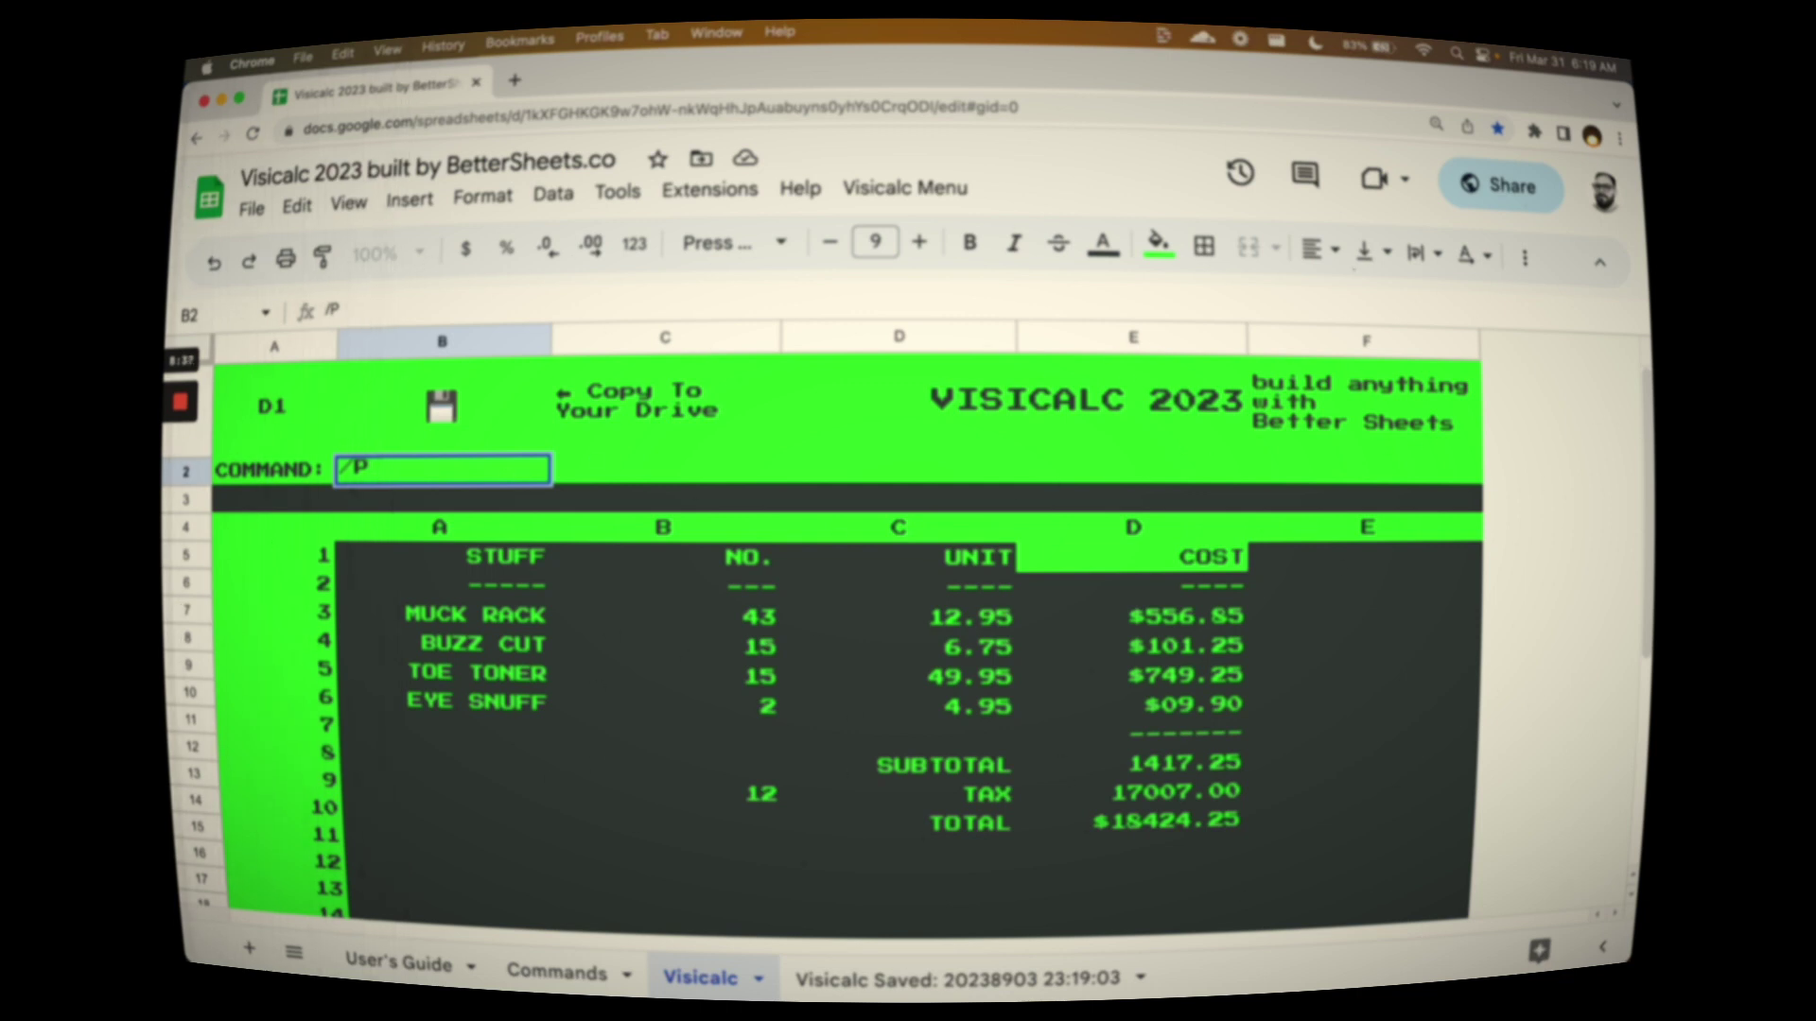
key("Return")
left_click(481, 462)
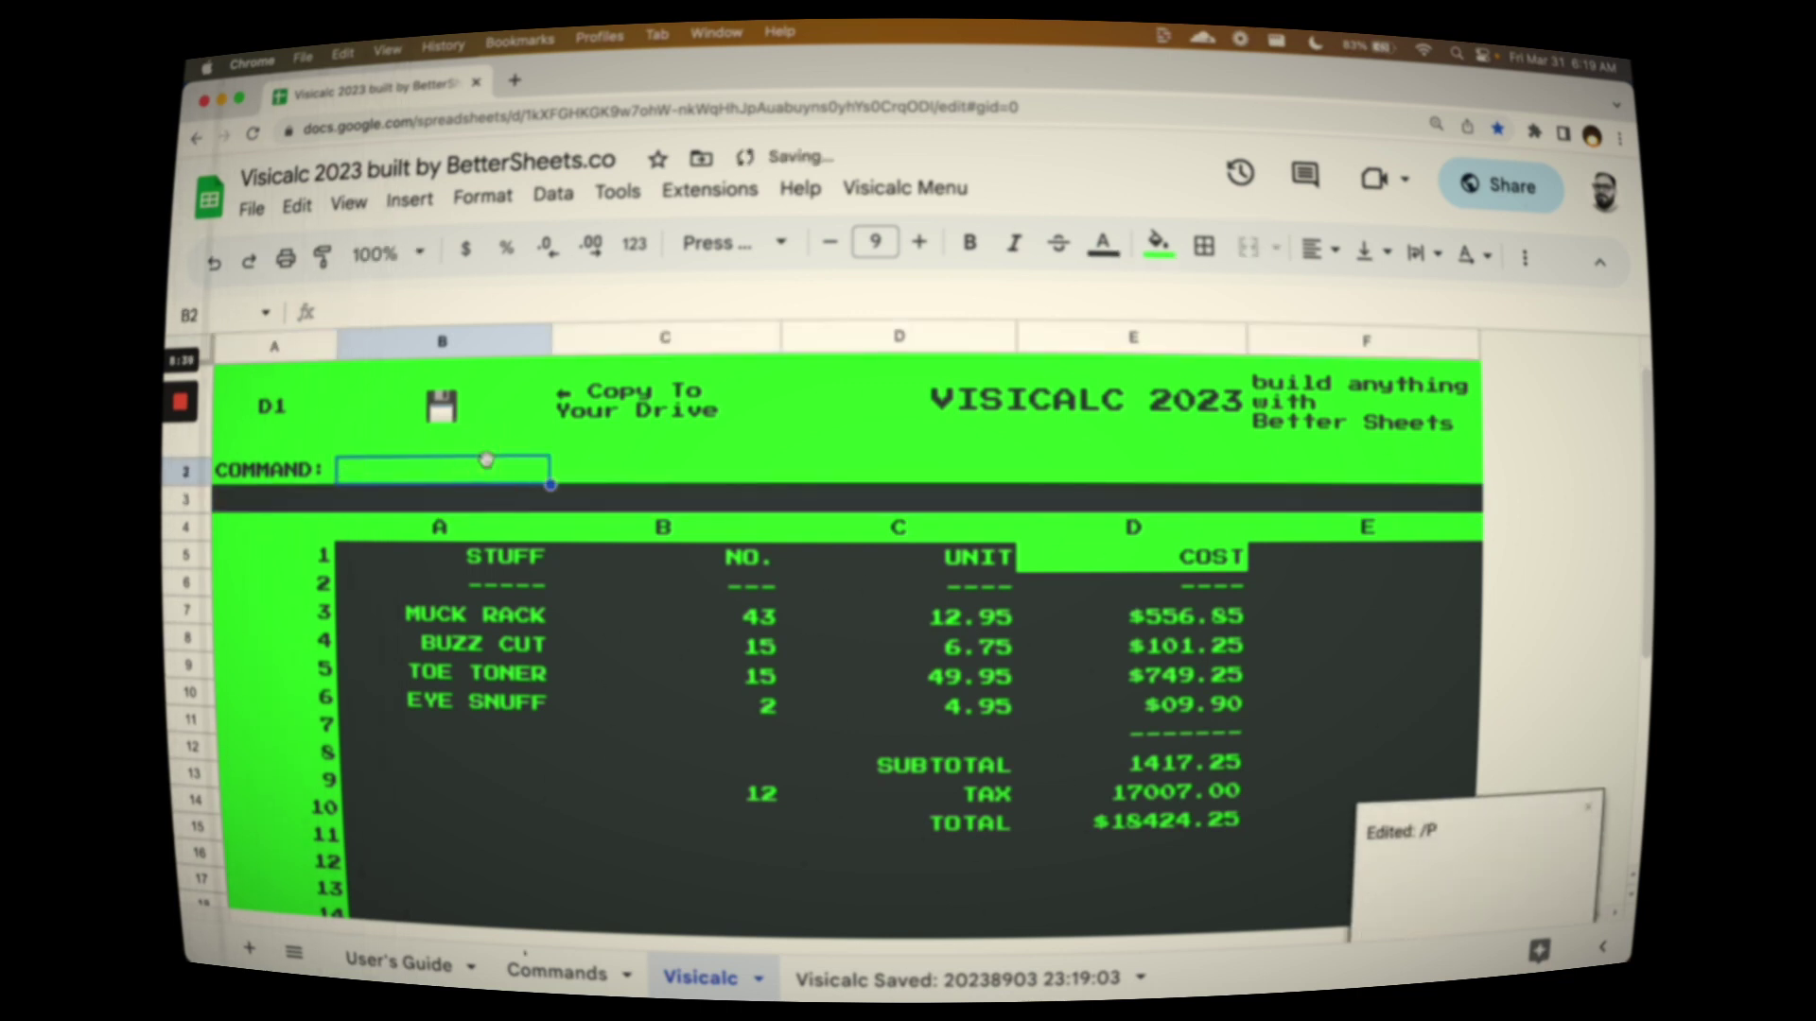
left_click(705, 594)
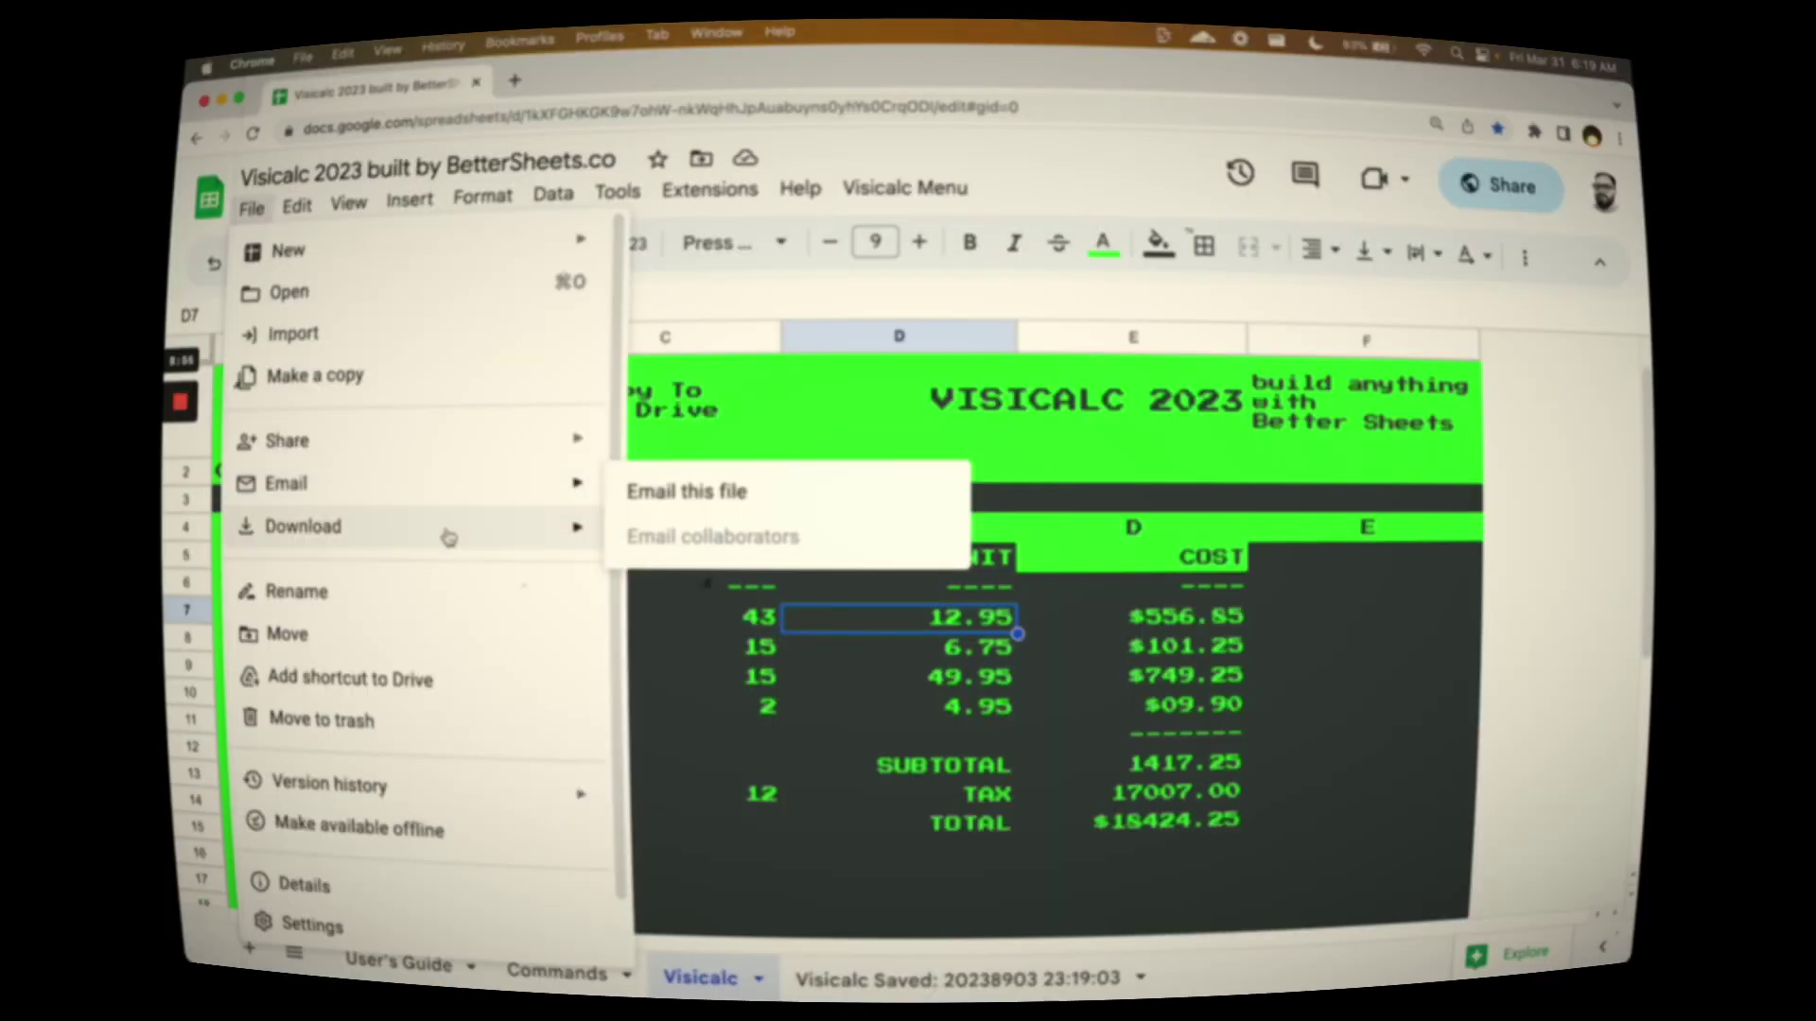
Step: Close the File > Download options without exporting, then view the F command on the Commands sheet
mouse_move(449, 537)
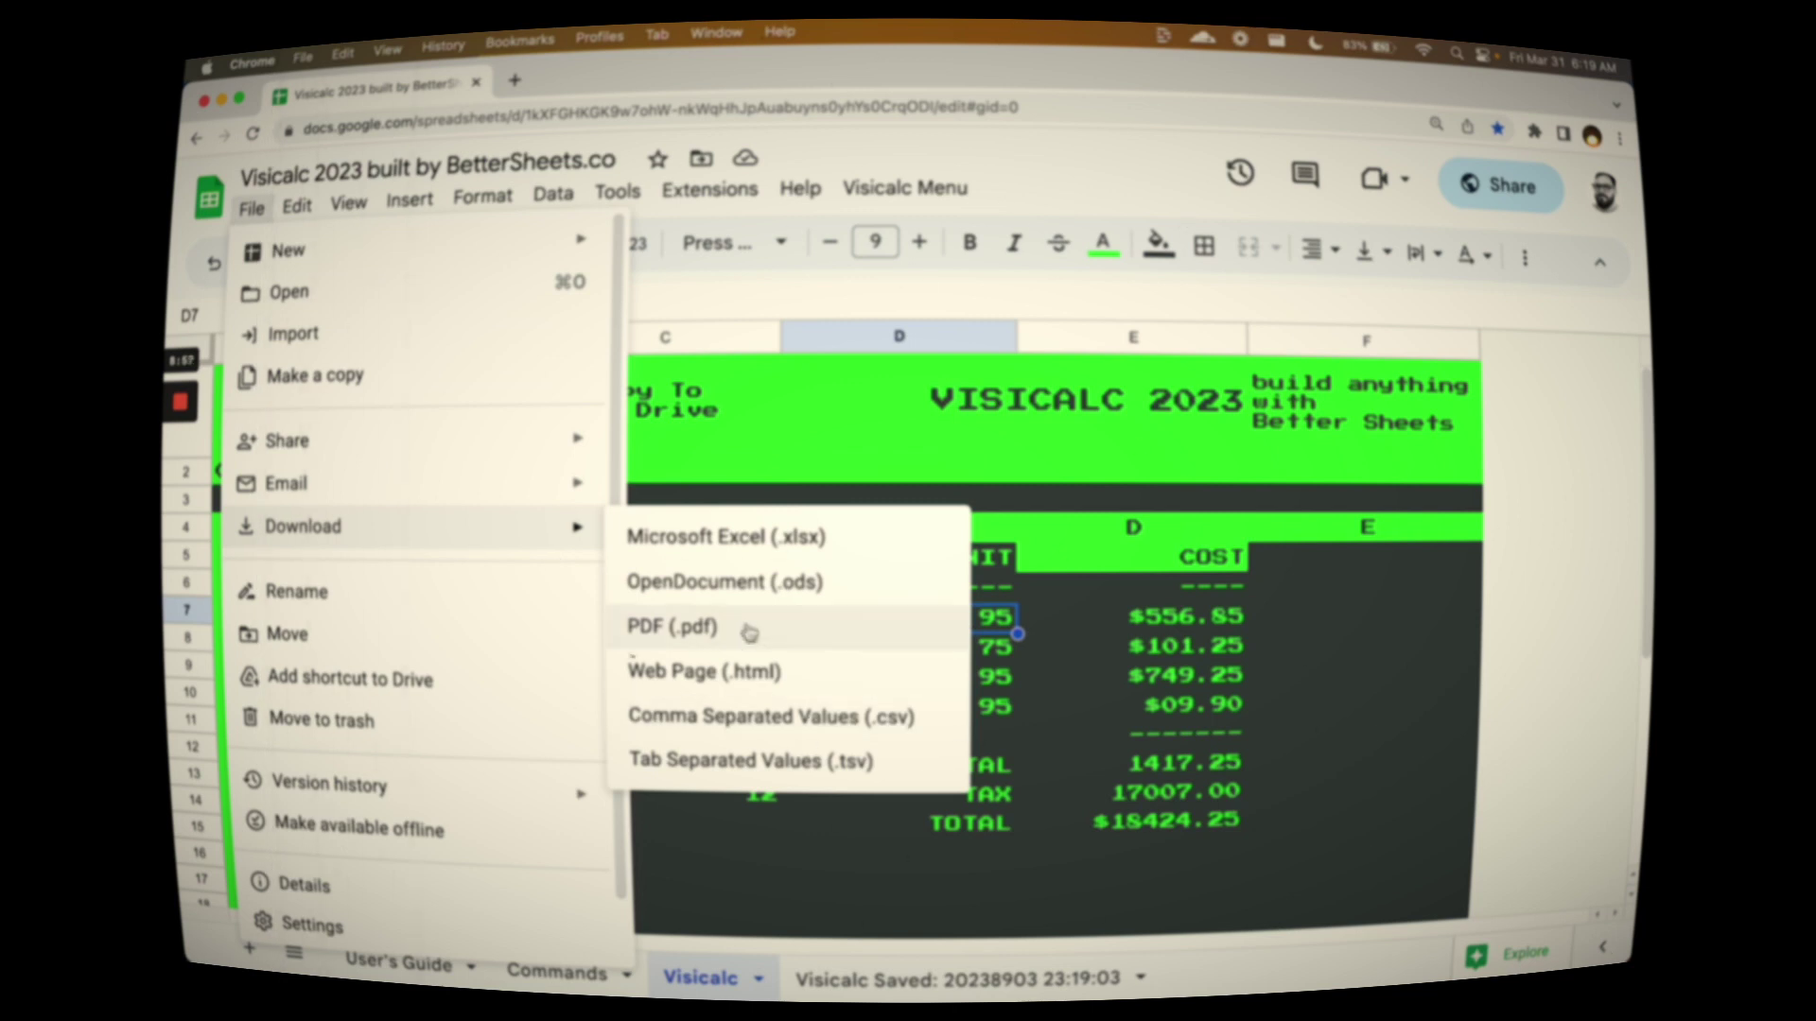
left_click(1150, 627)
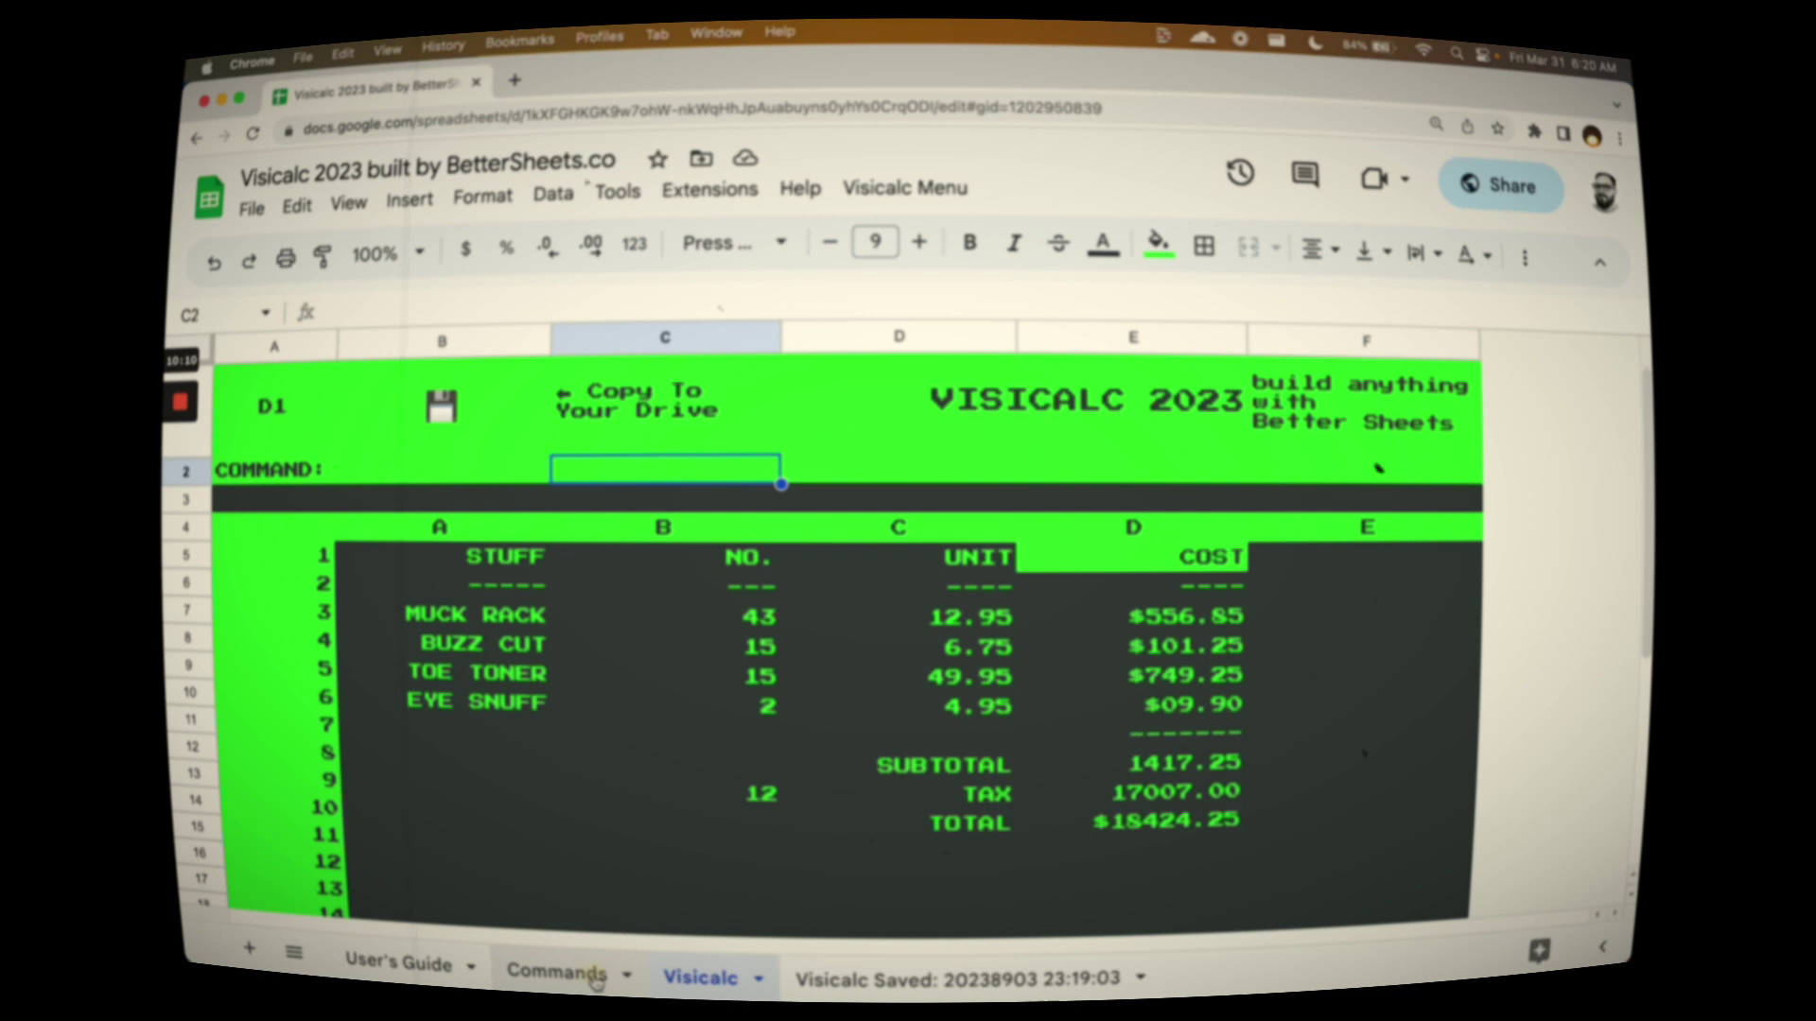
left_click(596, 974)
left_click(882, 745)
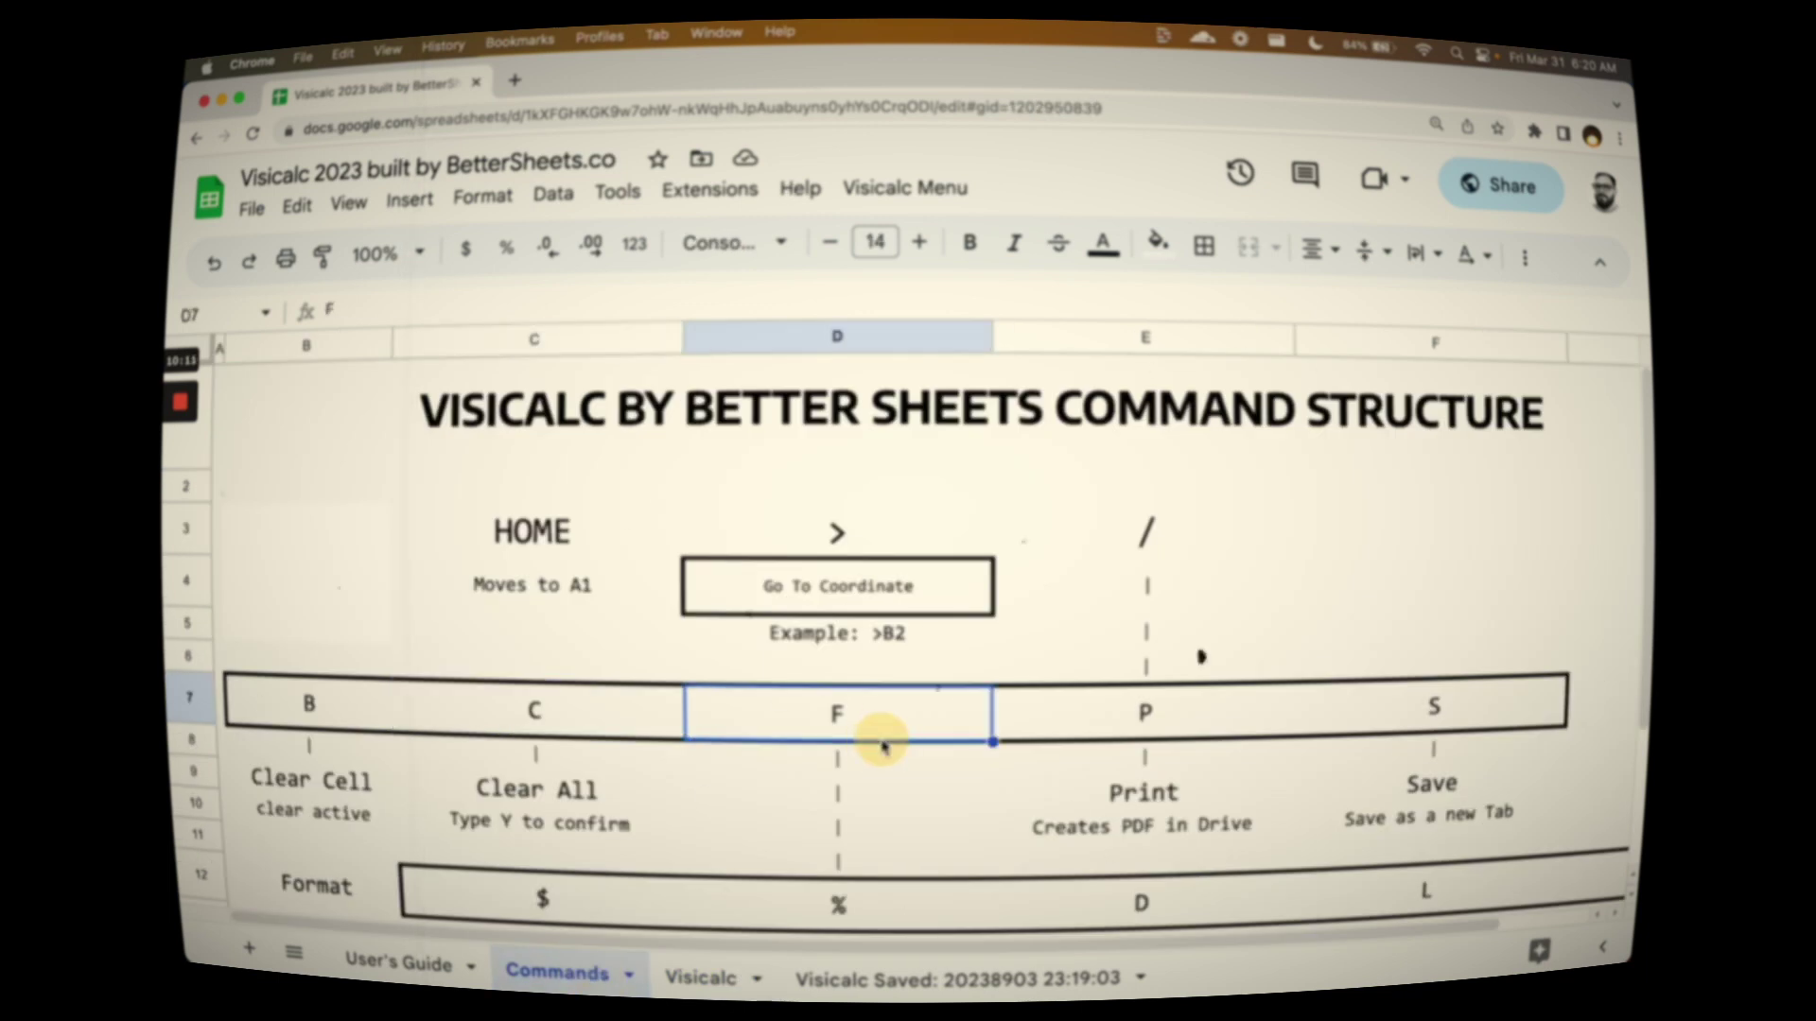
Step: Scroll the Commands sheet to the Format row and select the $ Dollars and Cents cell
scroll(882, 745, "down", 3)
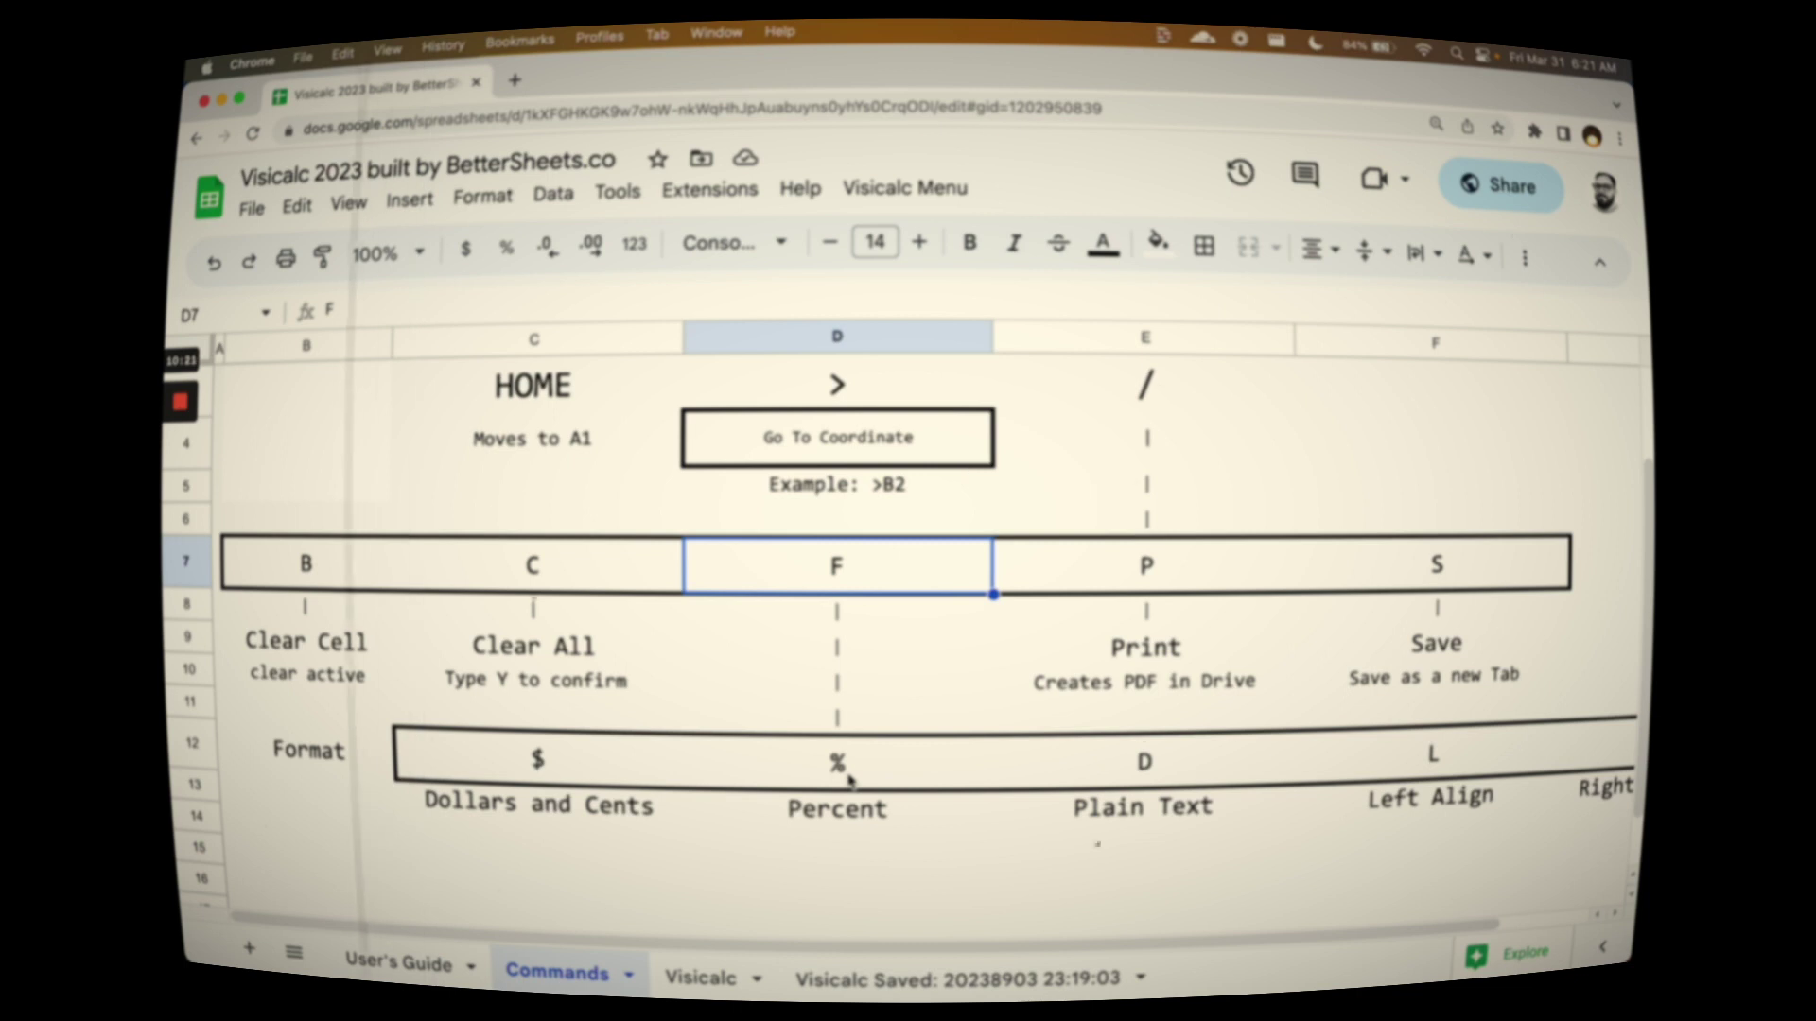
left_click(558, 771)
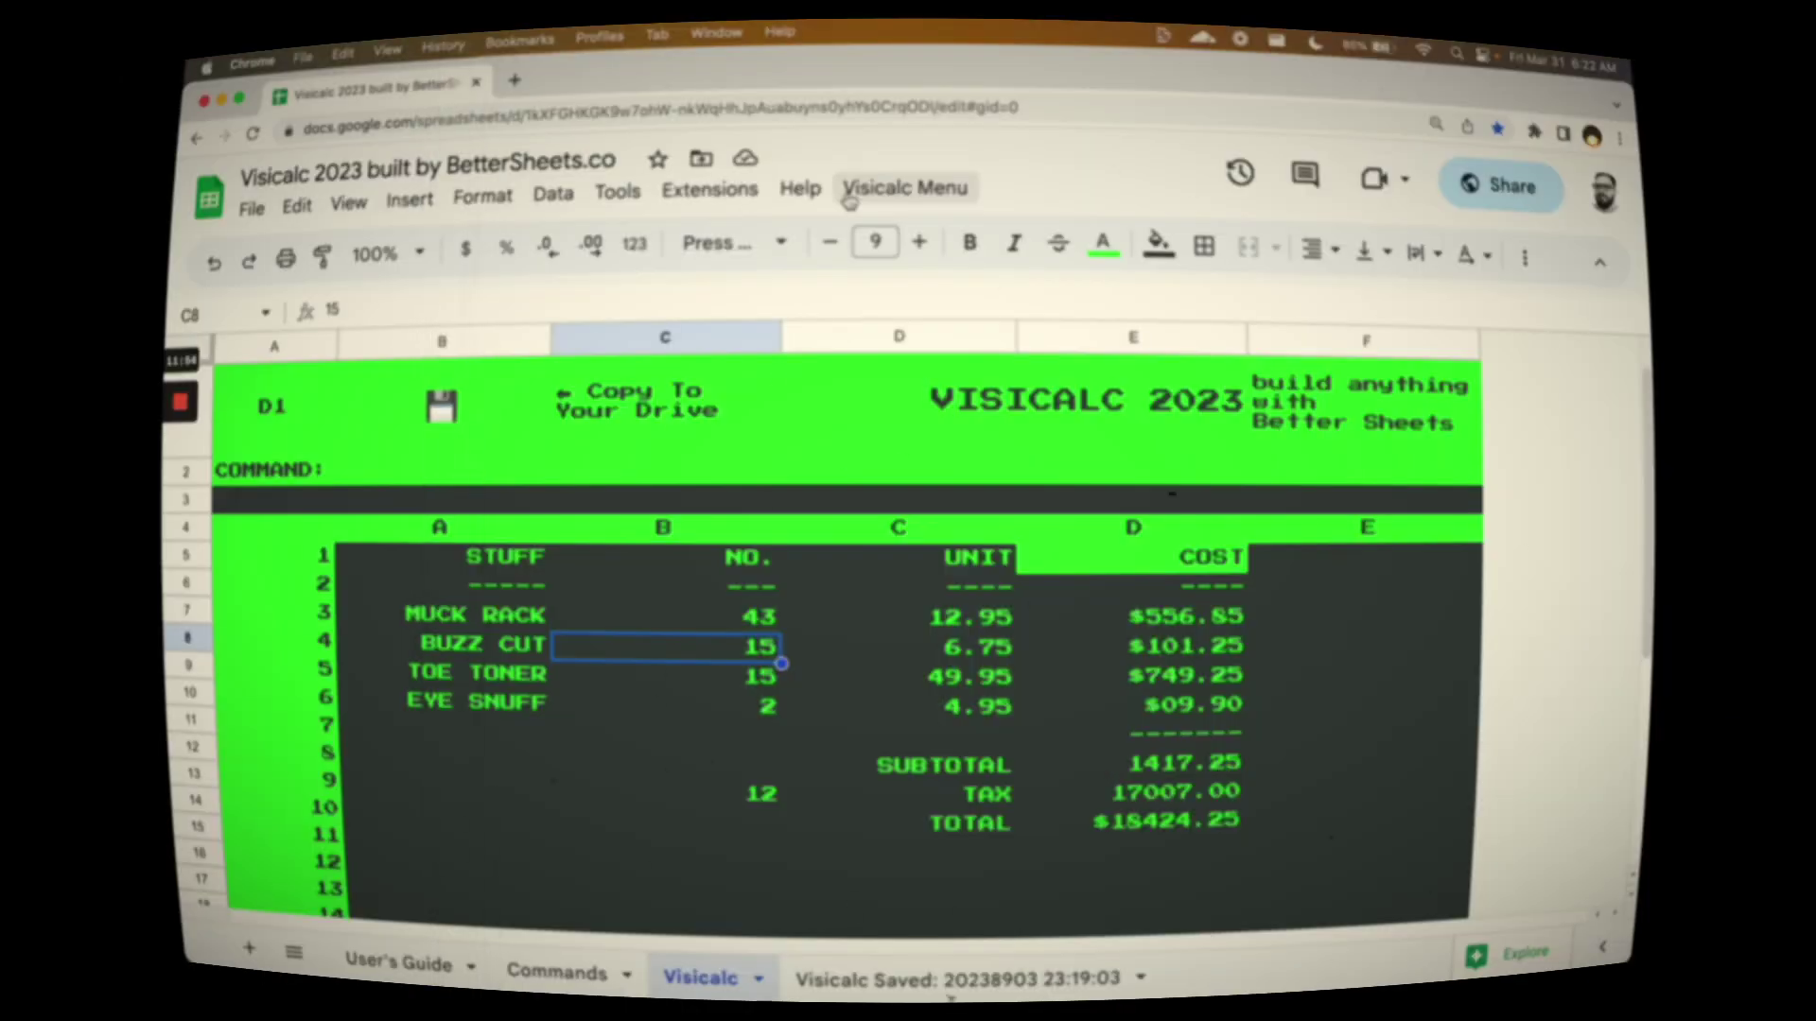
Step: Apply Visicalc Menu > Settings > Set Color to White, then reopen the Settings submenu
left_click(878, 187)
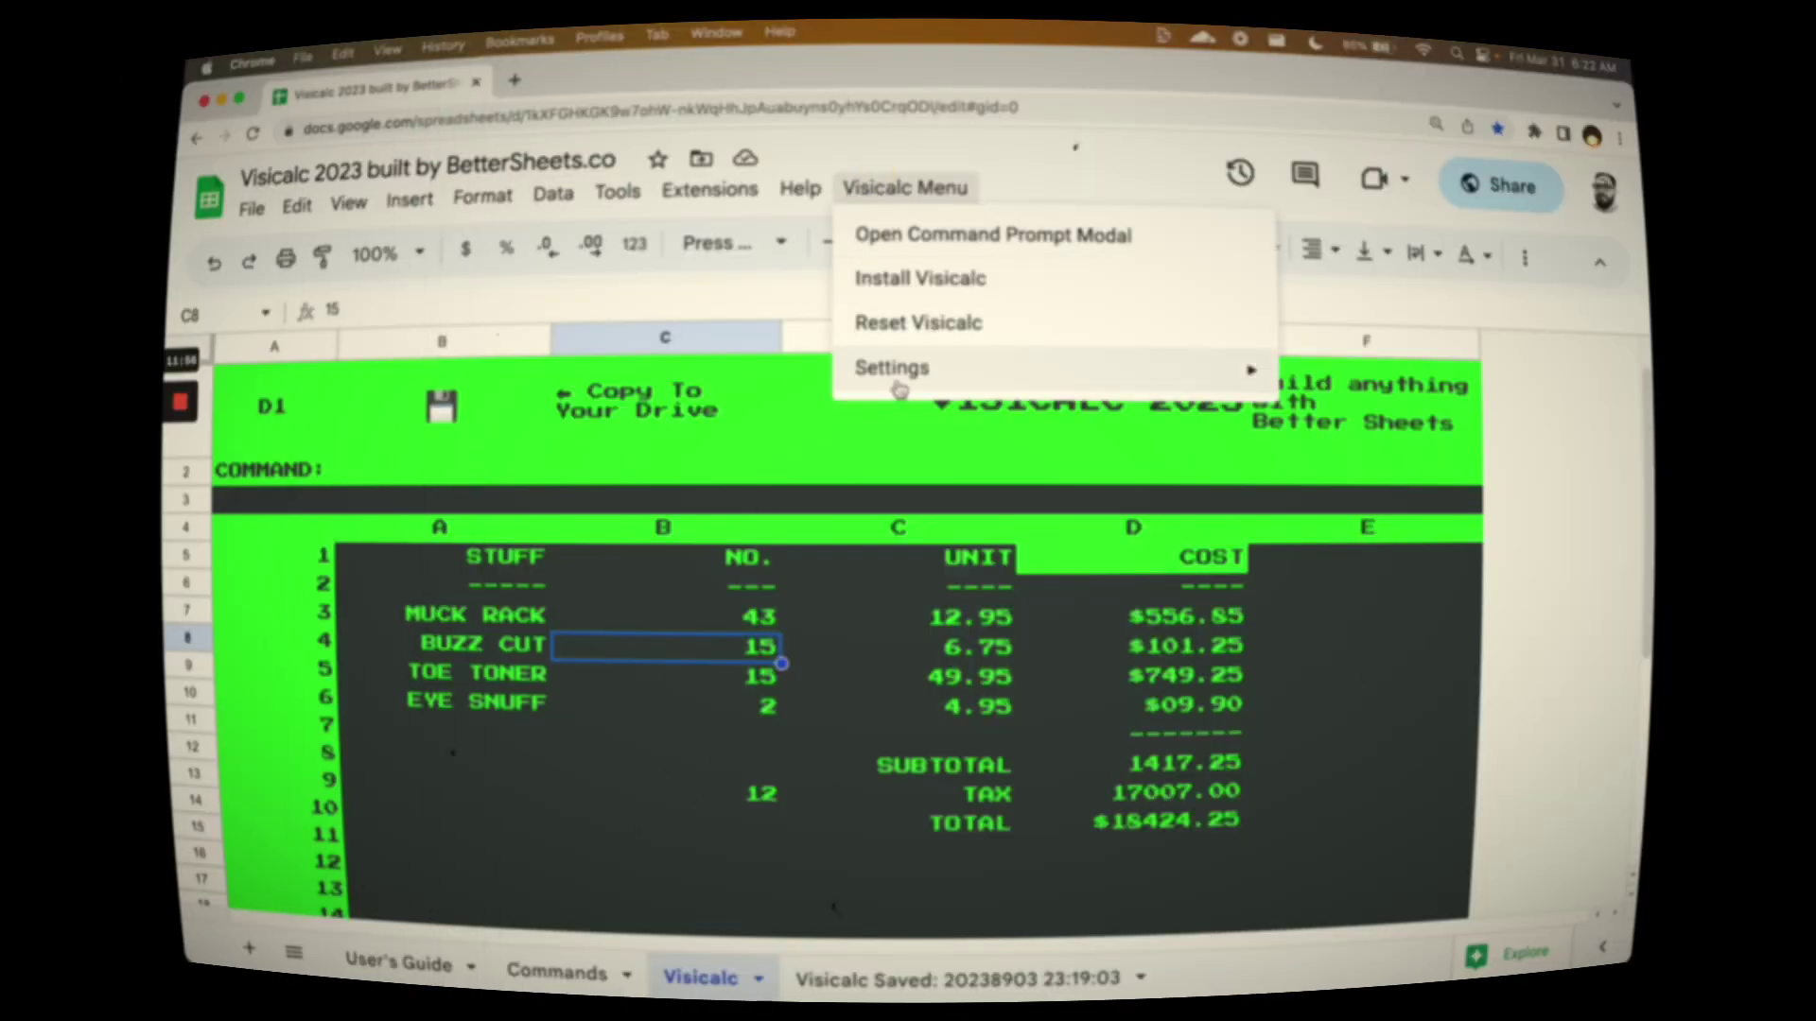
mouse_move(899, 378)
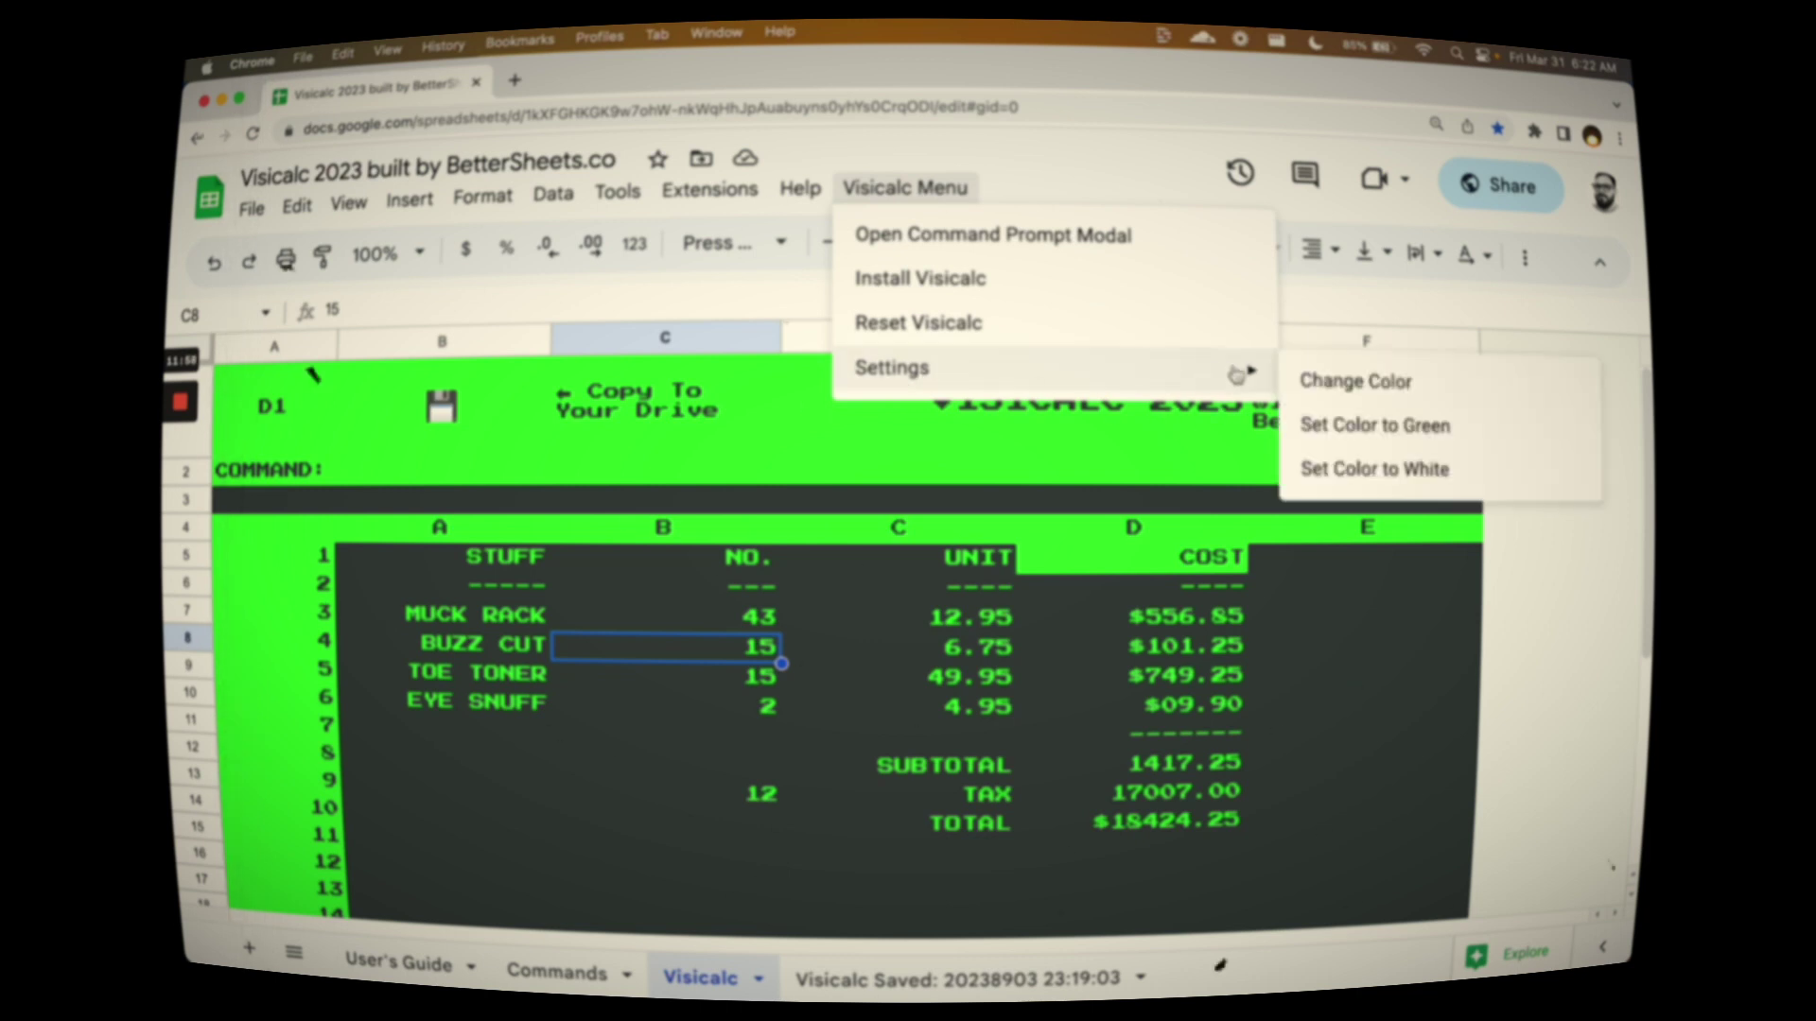
left_click(1373, 486)
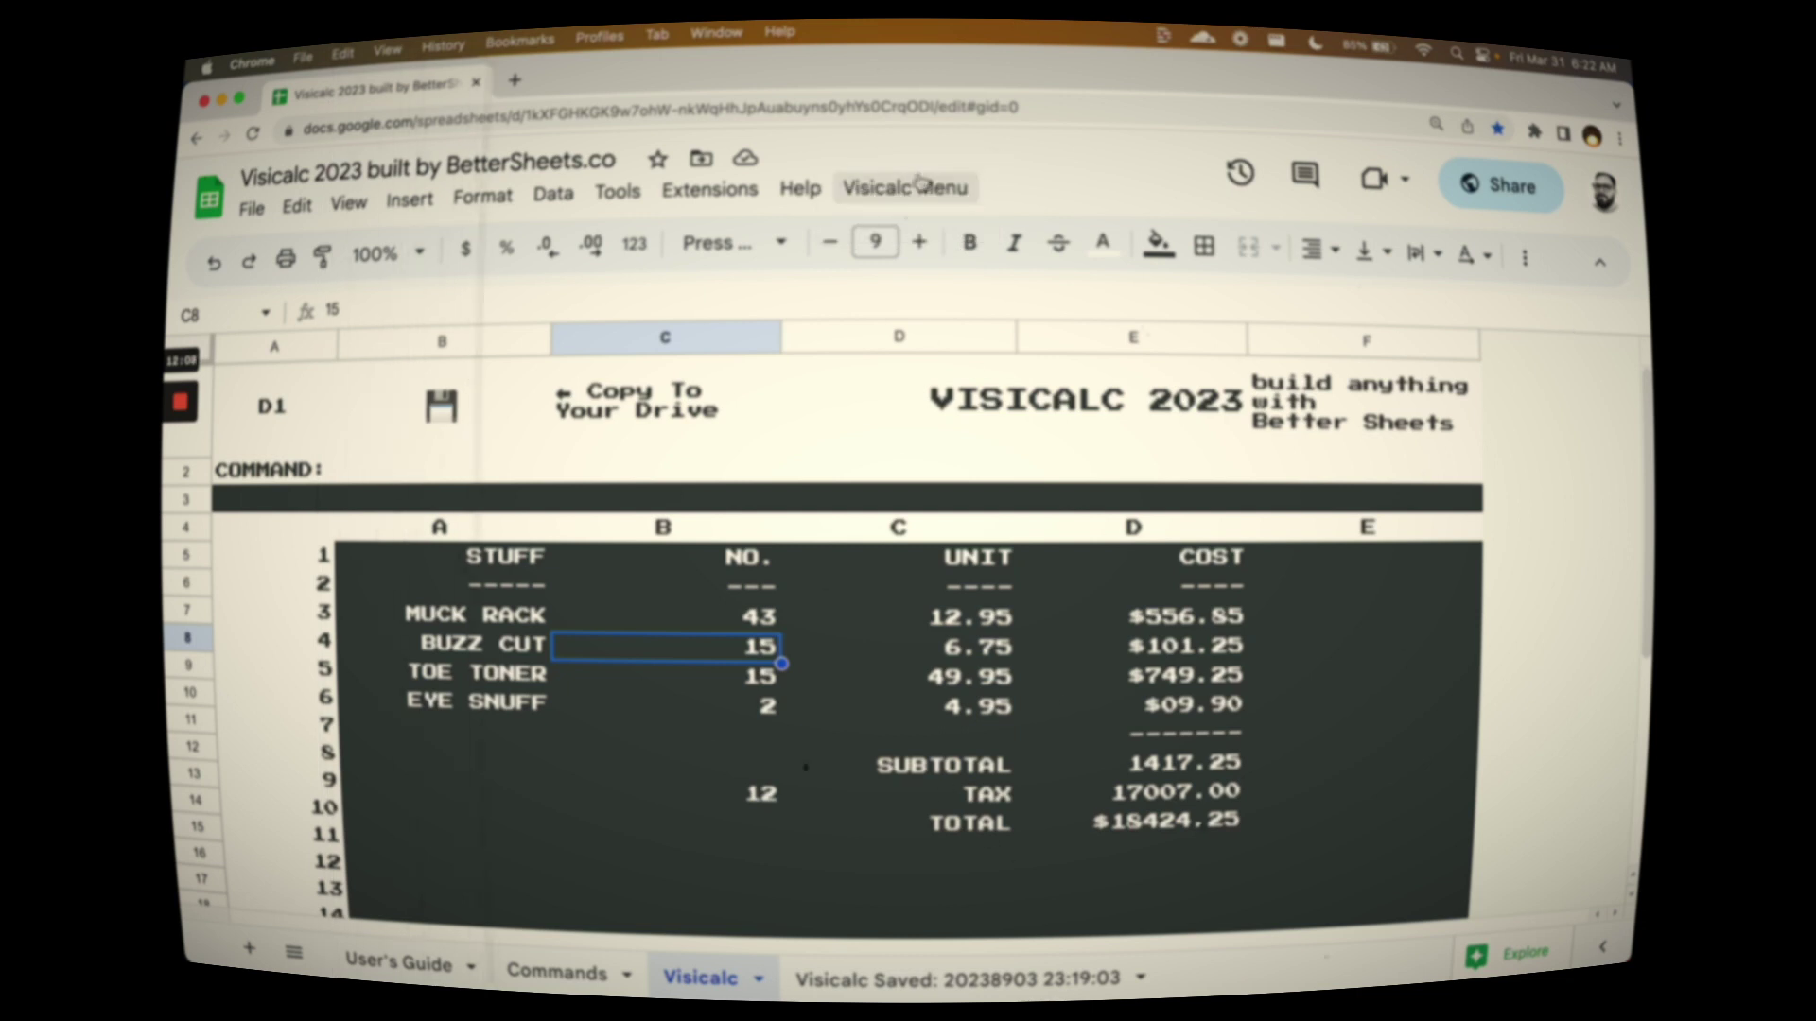
left_click(920, 179)
mouse_move(960, 378)
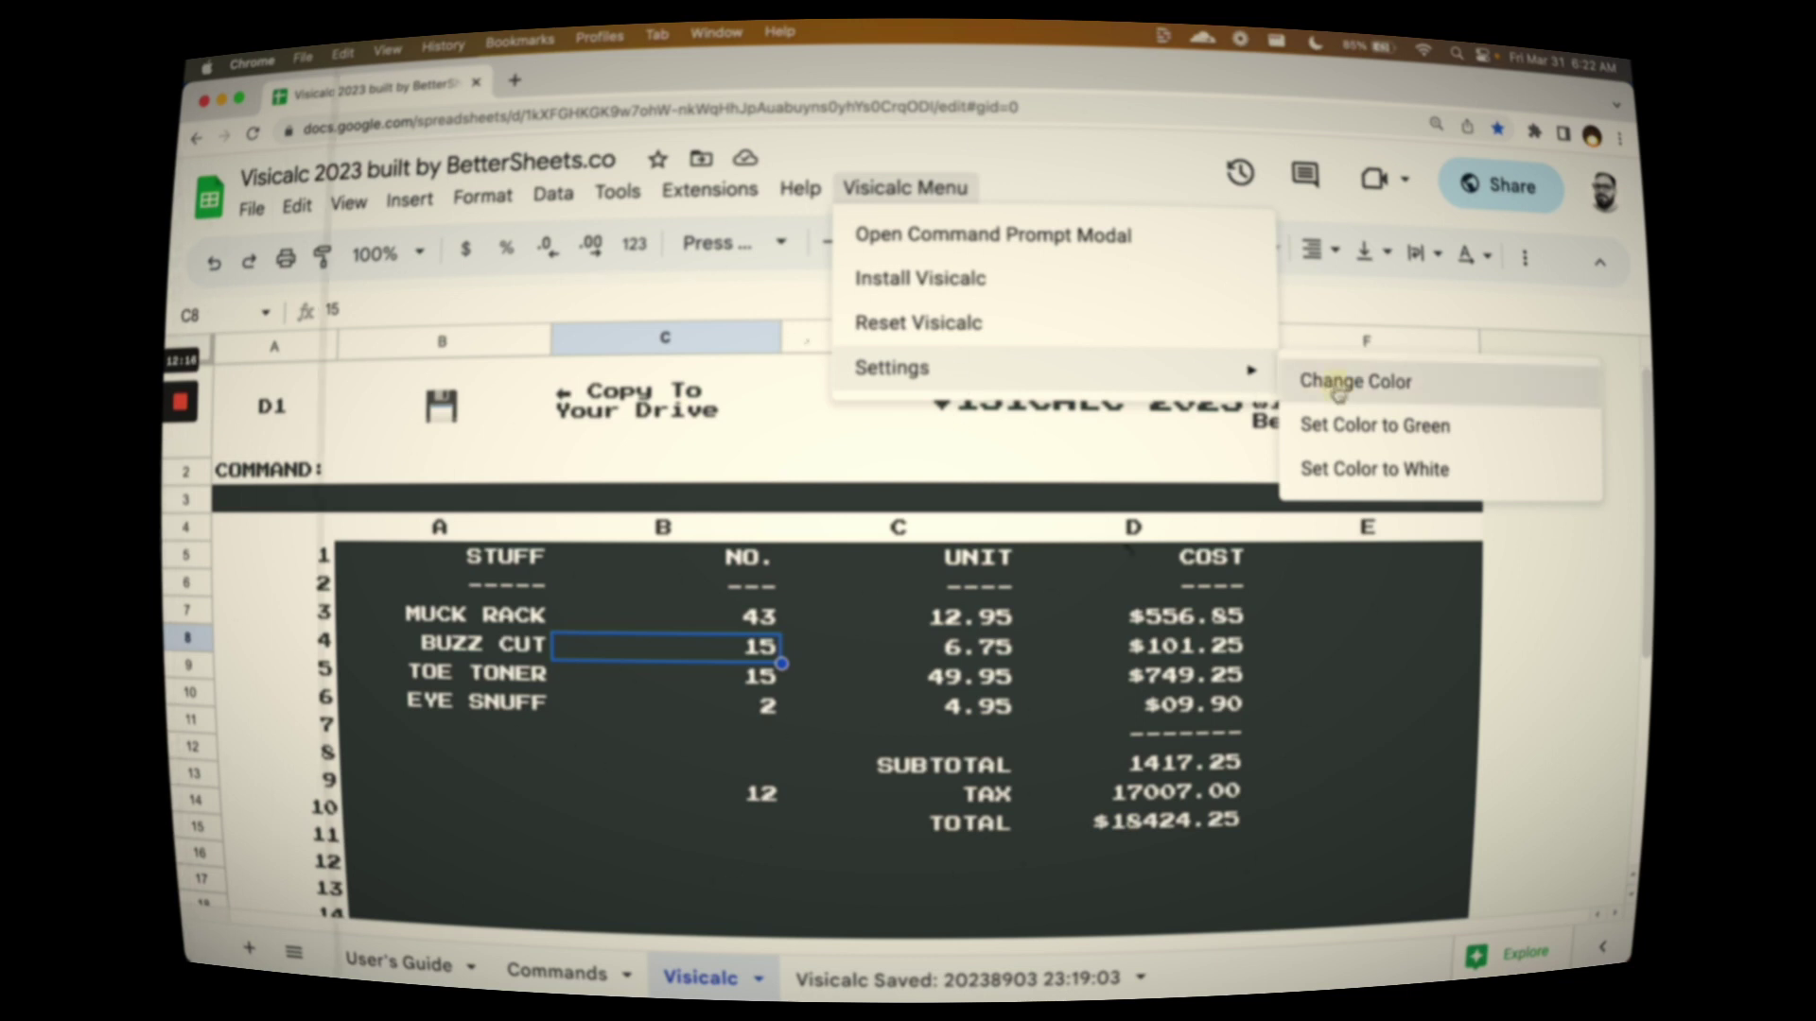
Step: Open the Change Color hex-code prompt, dismiss it with Ok, and select the empty command cell
left_click(1333, 381)
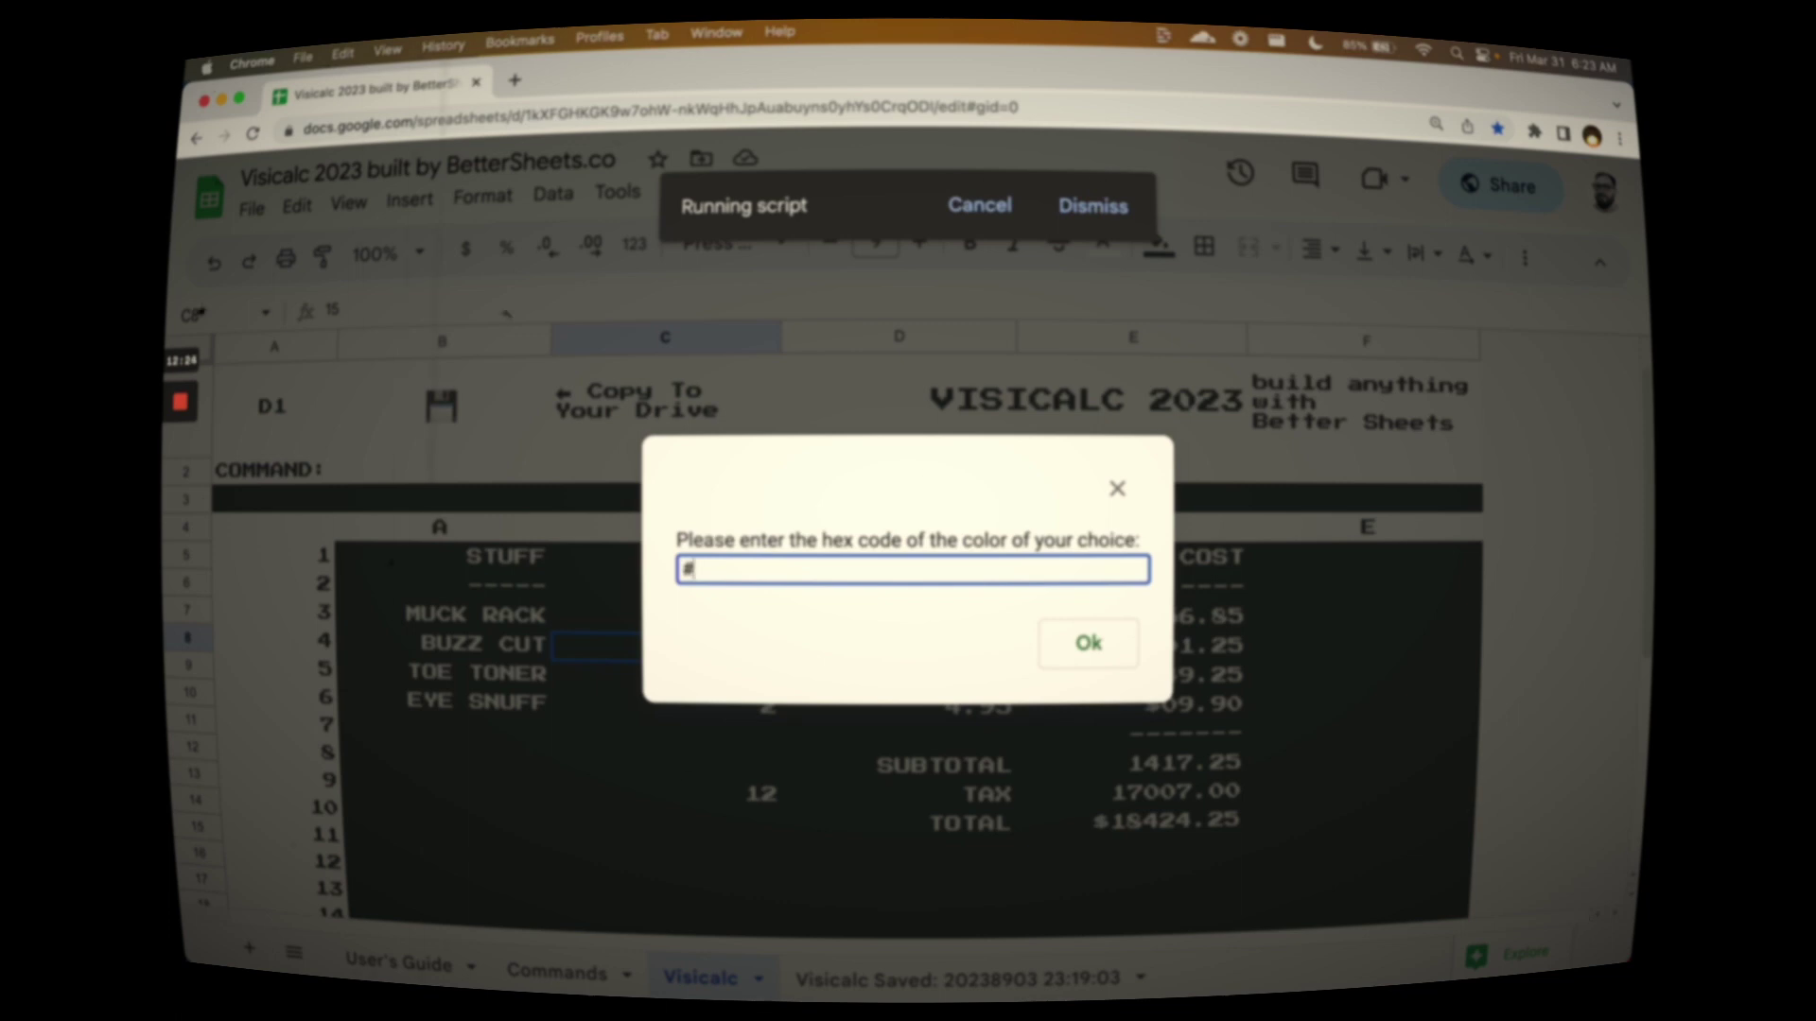
left_click(1088, 643)
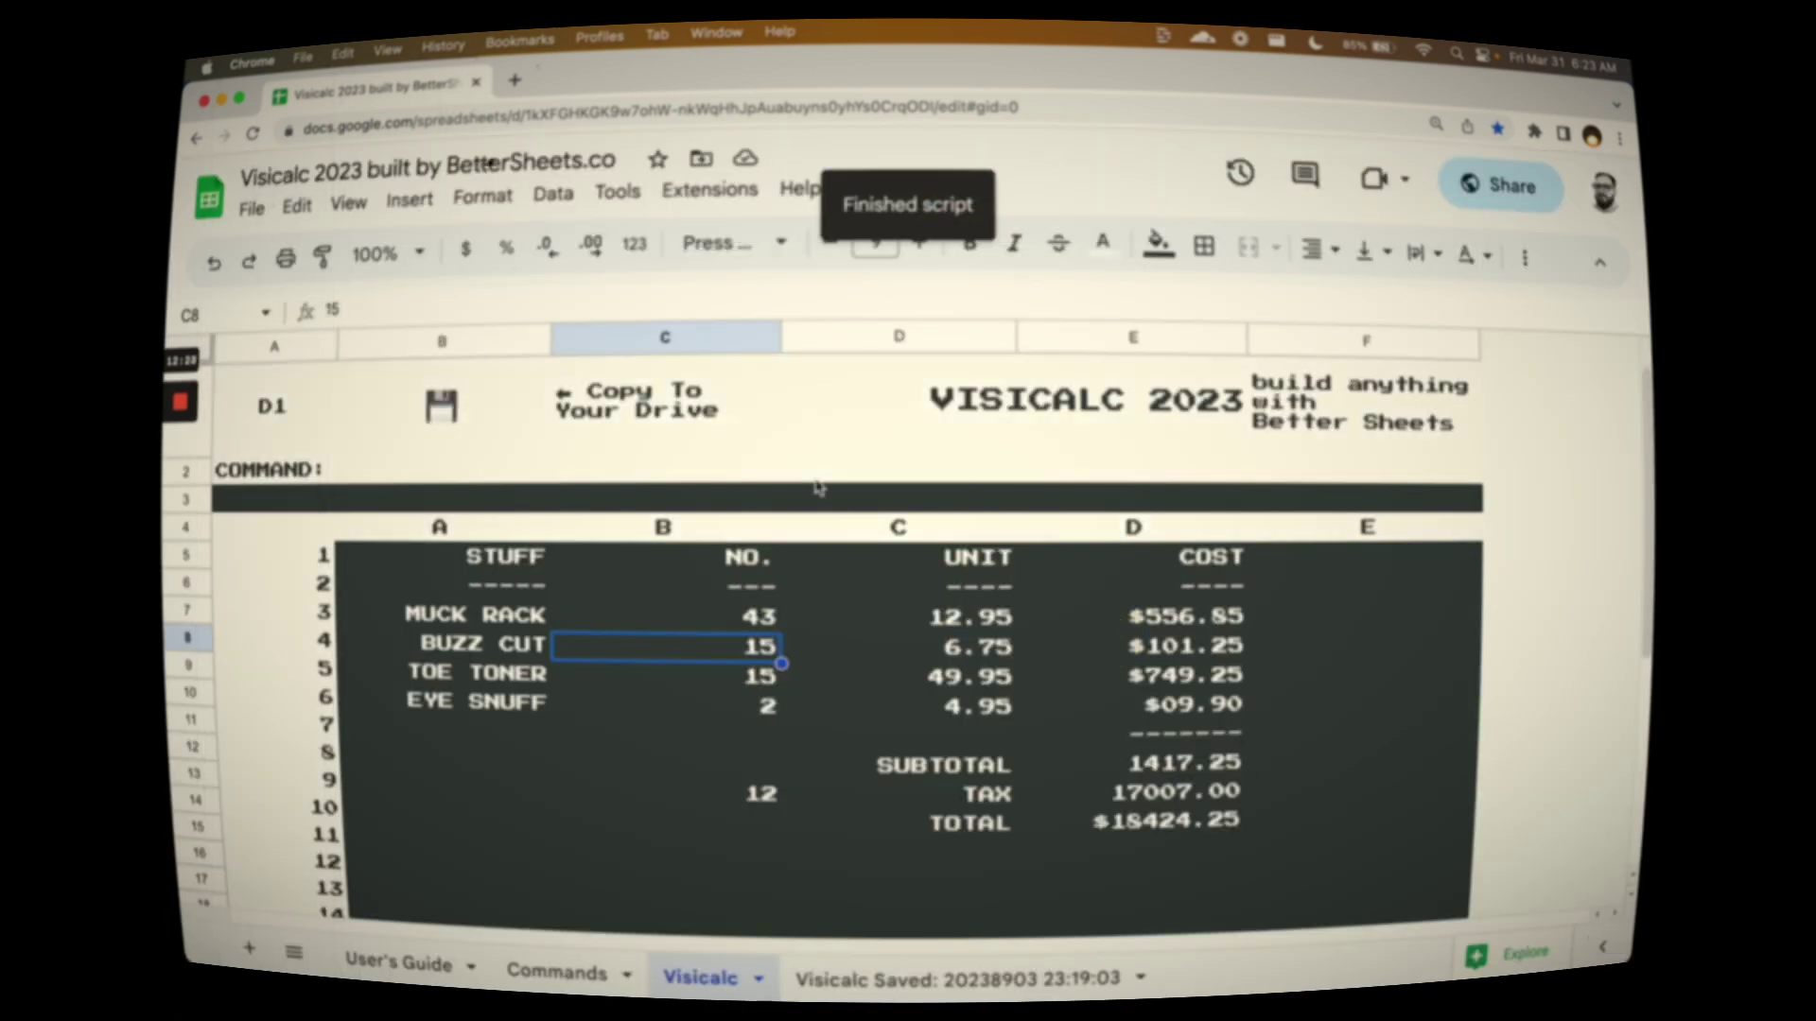
left_click(790, 477)
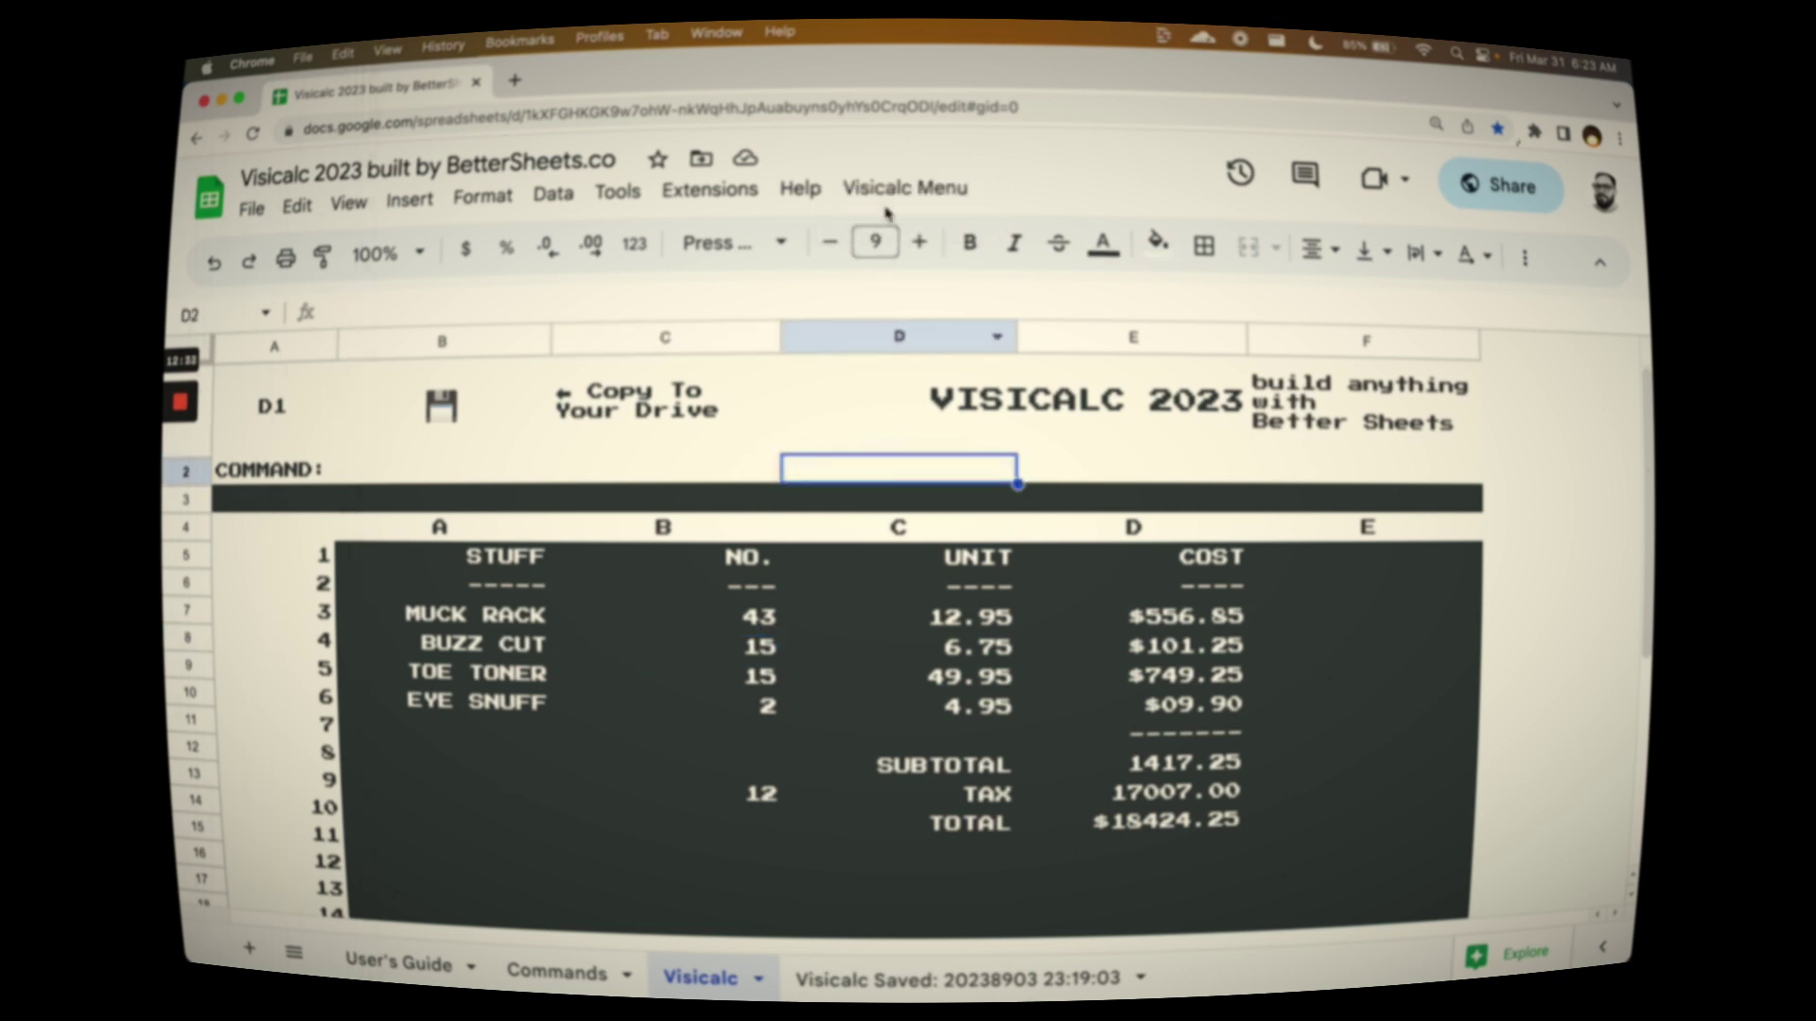
Step: Apply Set Color to Green from Visicalc Menu > Settings, then select MUCK RACK's 12.95 price
left_click(896, 206)
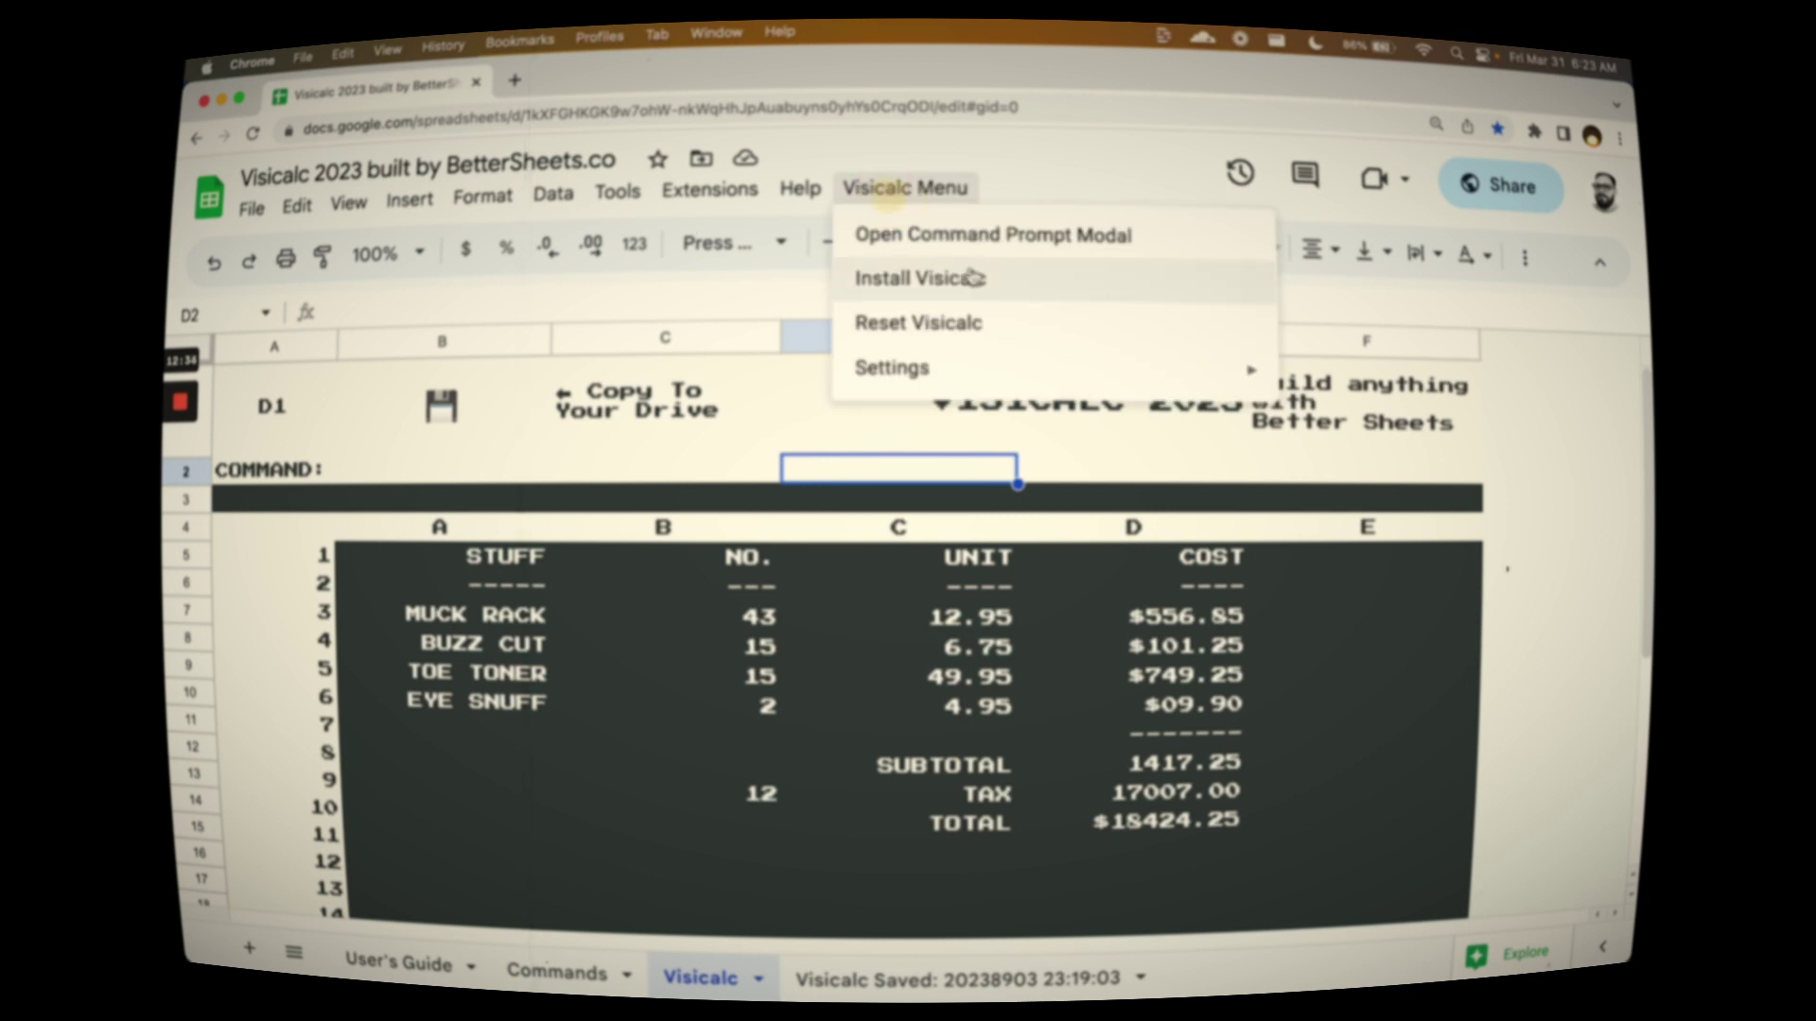
mouse_move(1045, 369)
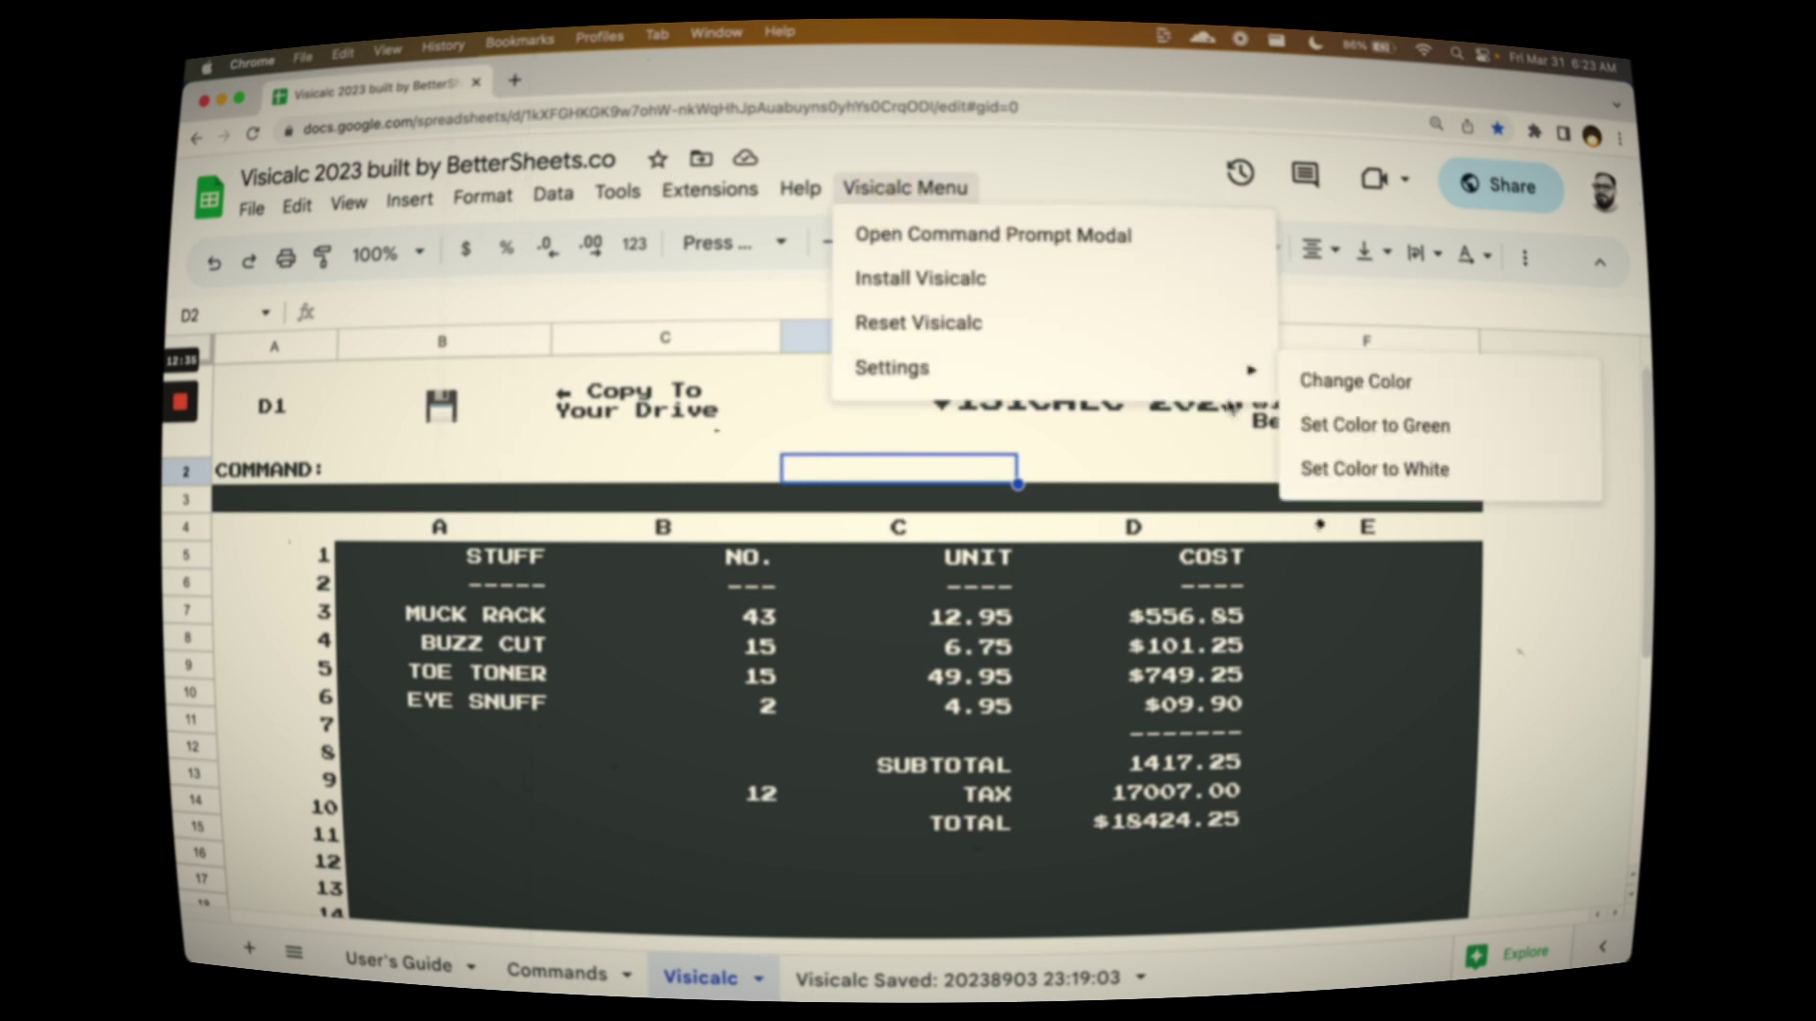
left_click(1385, 425)
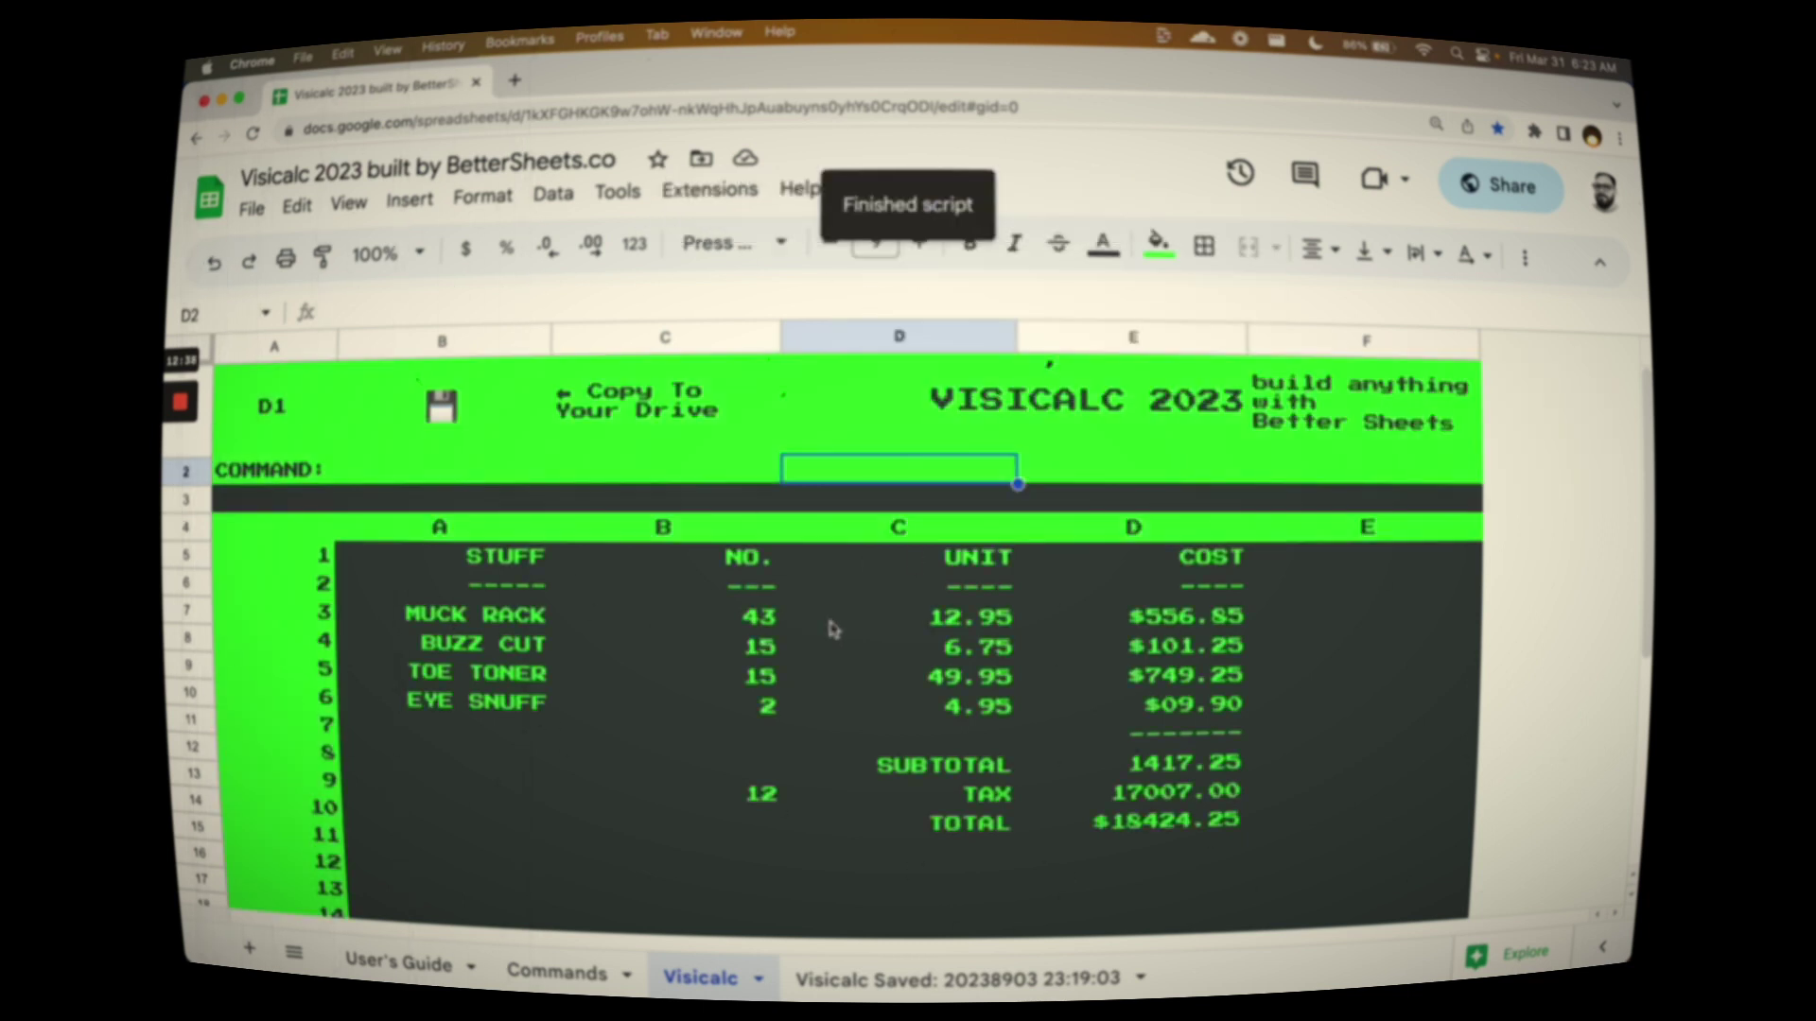
left_click(829, 622)
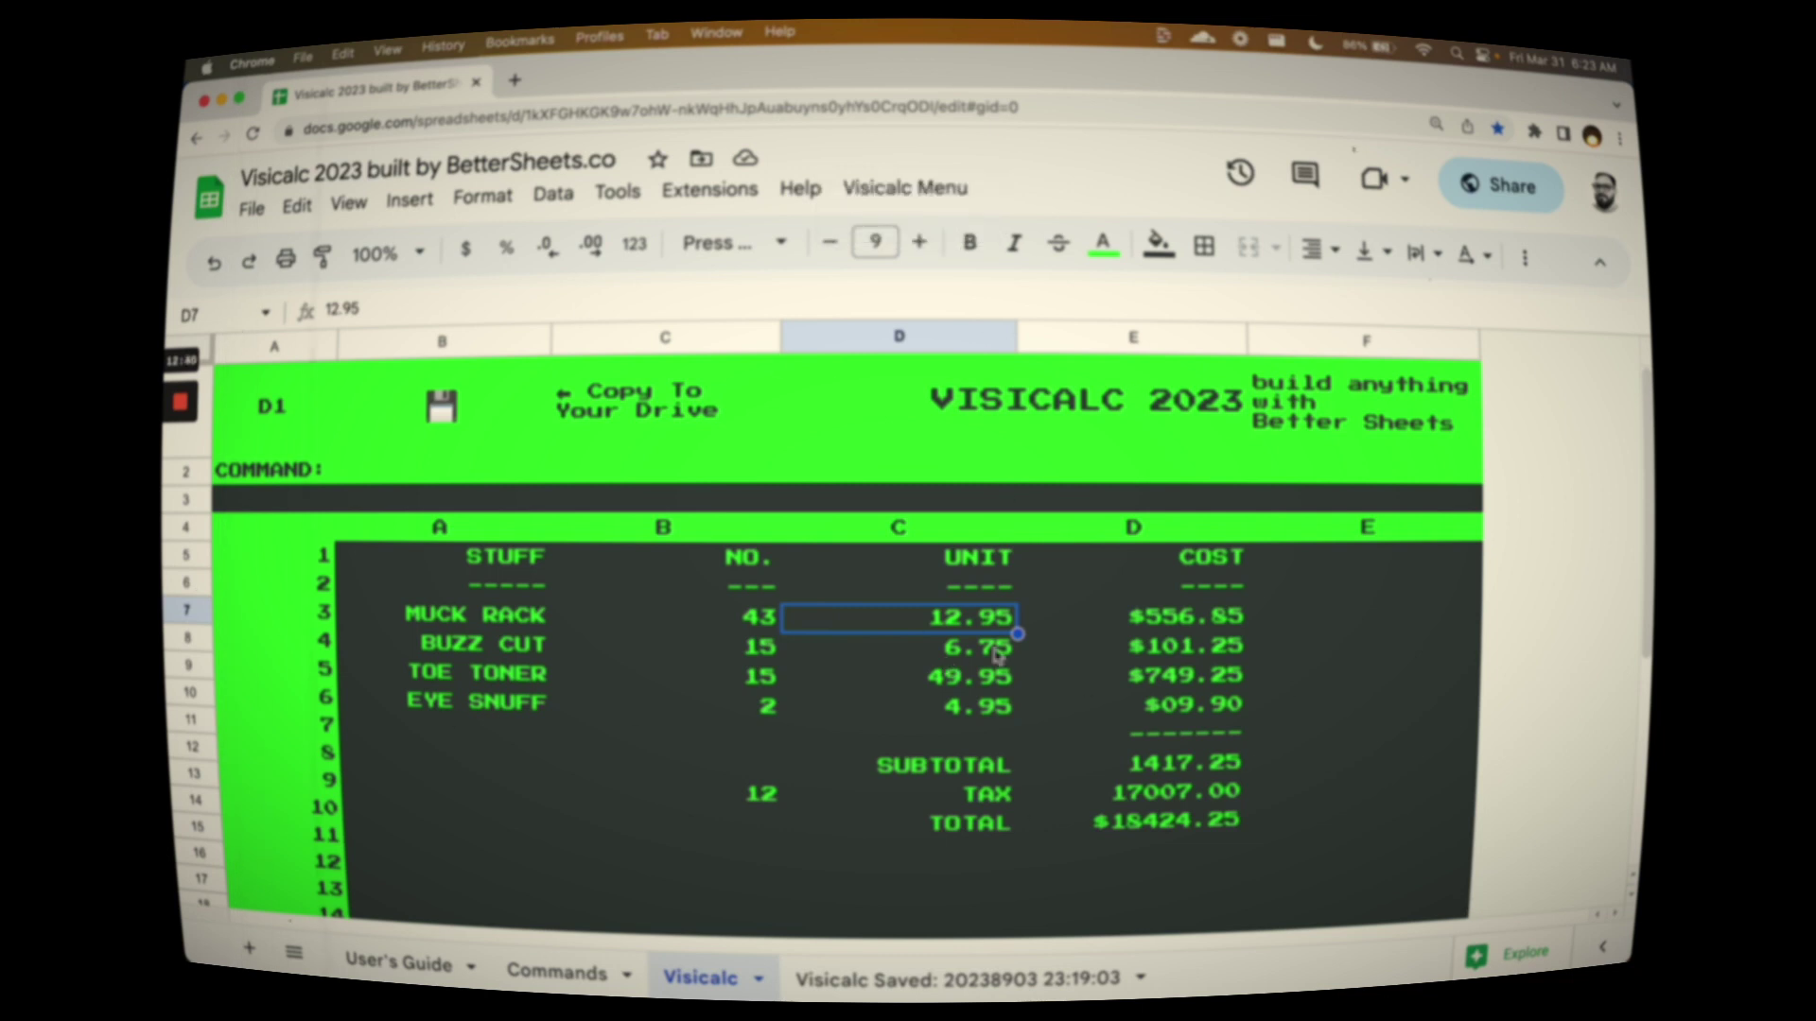